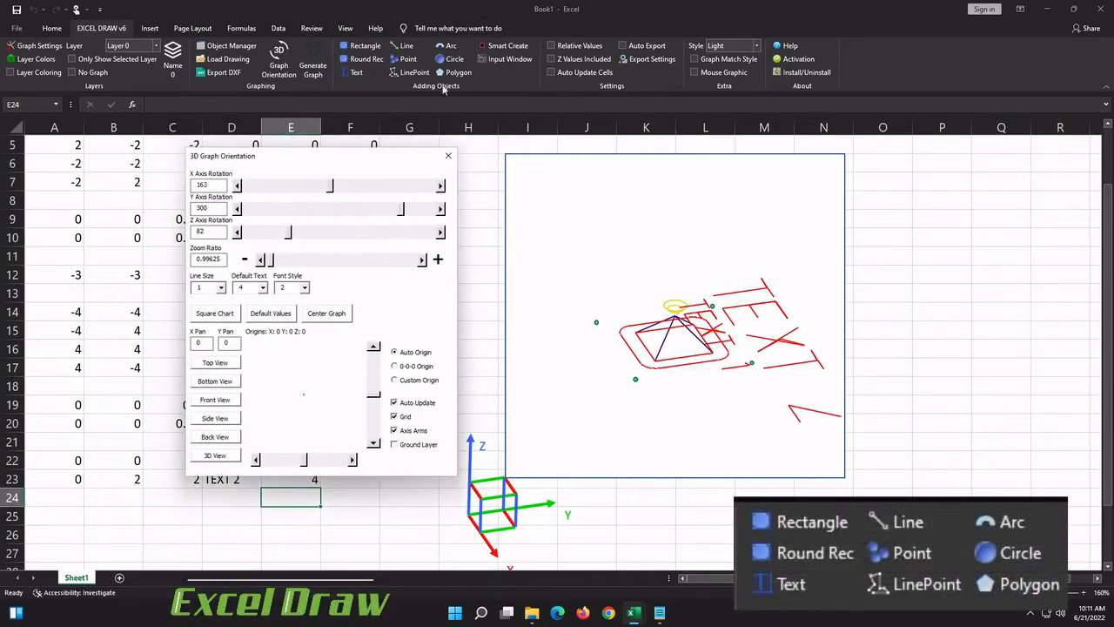
Set the example graph's Z axis rotation to 68 and close the 3D graph orientation settings
{"action": "left_click_drag", "start_coordinate": [369, 162], "coordinate": [1033, 231]}
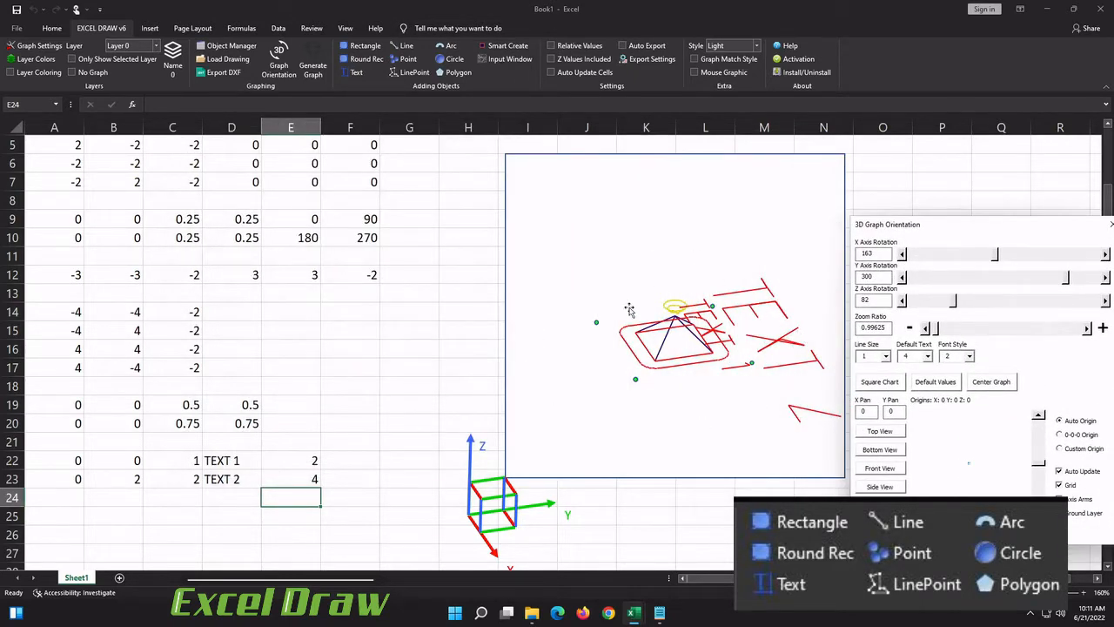
{"action": "left_click_drag", "start_coordinate": [953, 301], "coordinate": [945, 300]}
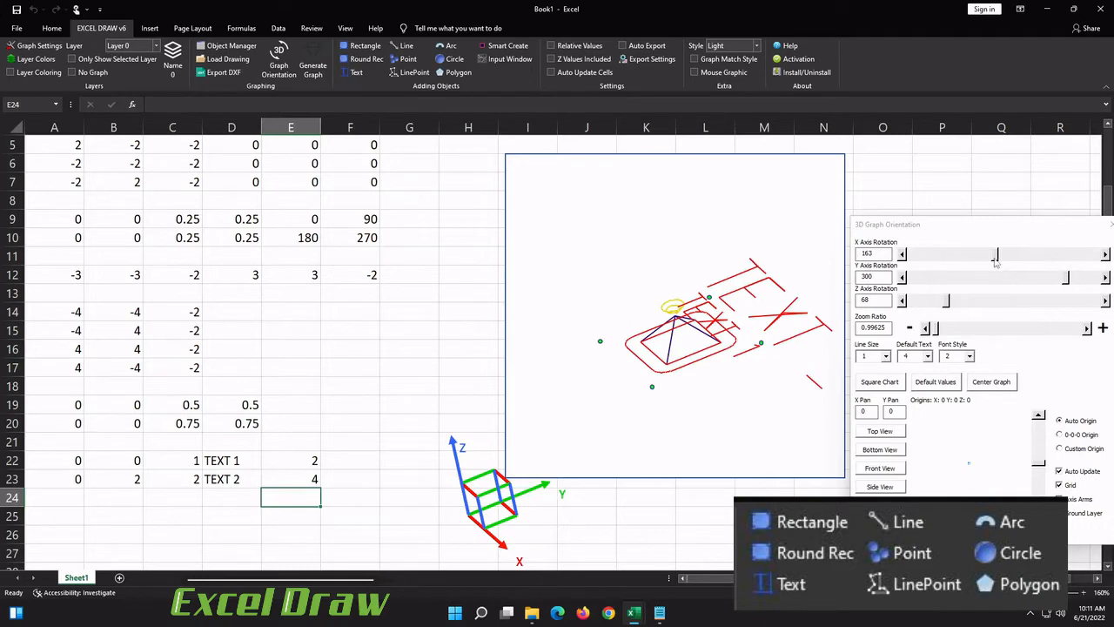
{"action": "left_click_drag", "start_coordinate": [1033, 228], "coordinate": [861, 223]}
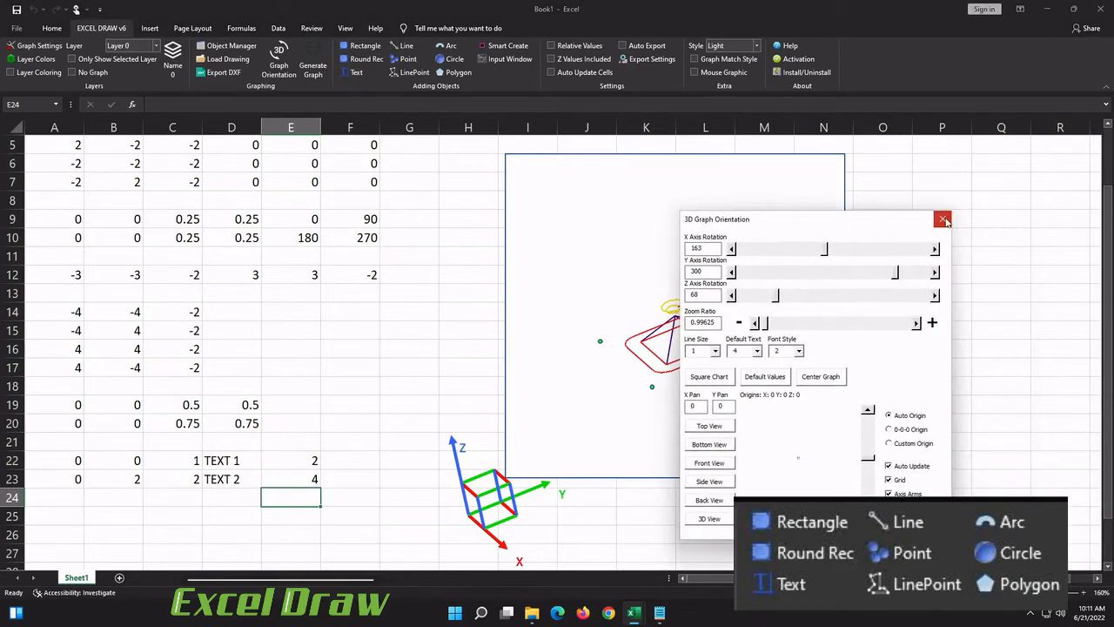
{"action": "left_click", "coordinate": [944, 219]}
{"action": "scroll", "coordinate": [440, 398], "scroll_direction": "up", "scroll_amount": 2}
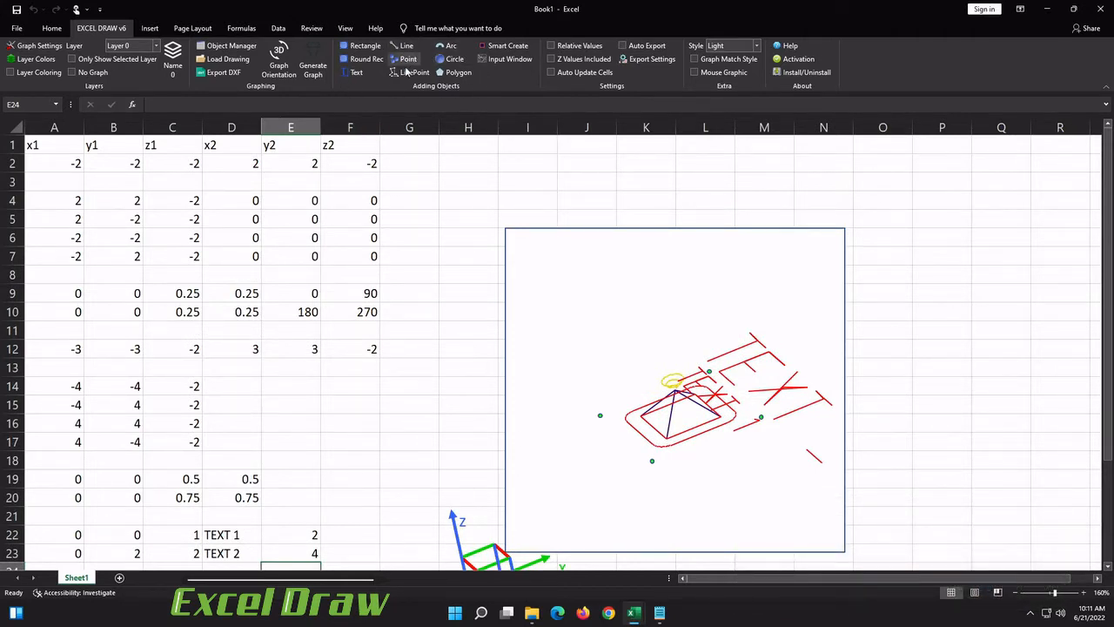
Add a second blank worksheet to the workbook and select cell B1 on it
{"action": "left_click", "coordinate": [120, 578]}
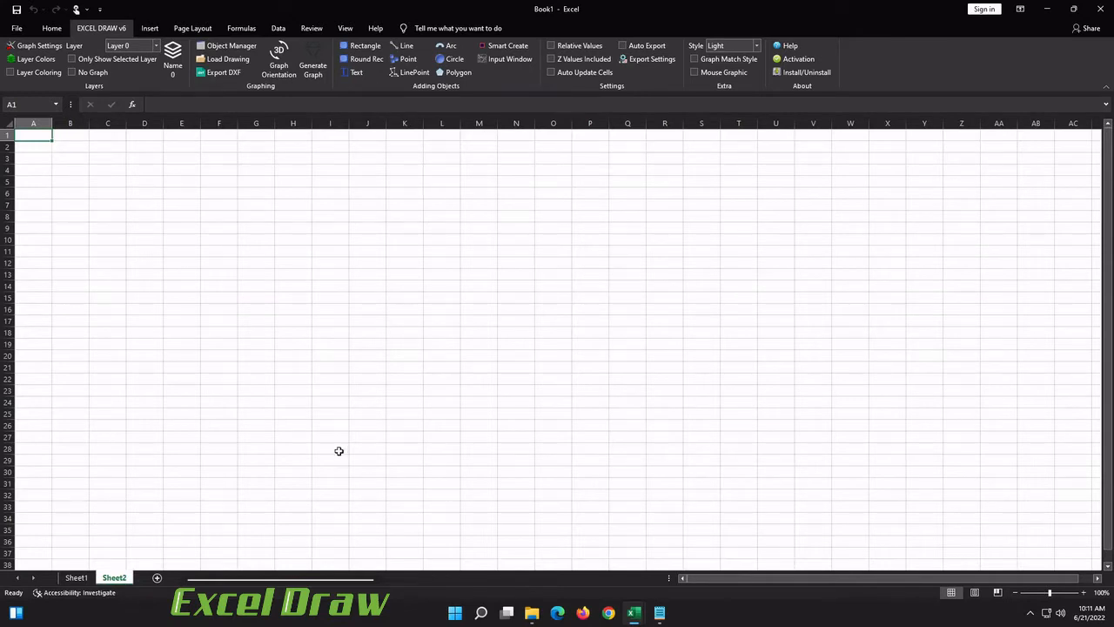
{"action": "left_click", "coordinate": [76, 578]}
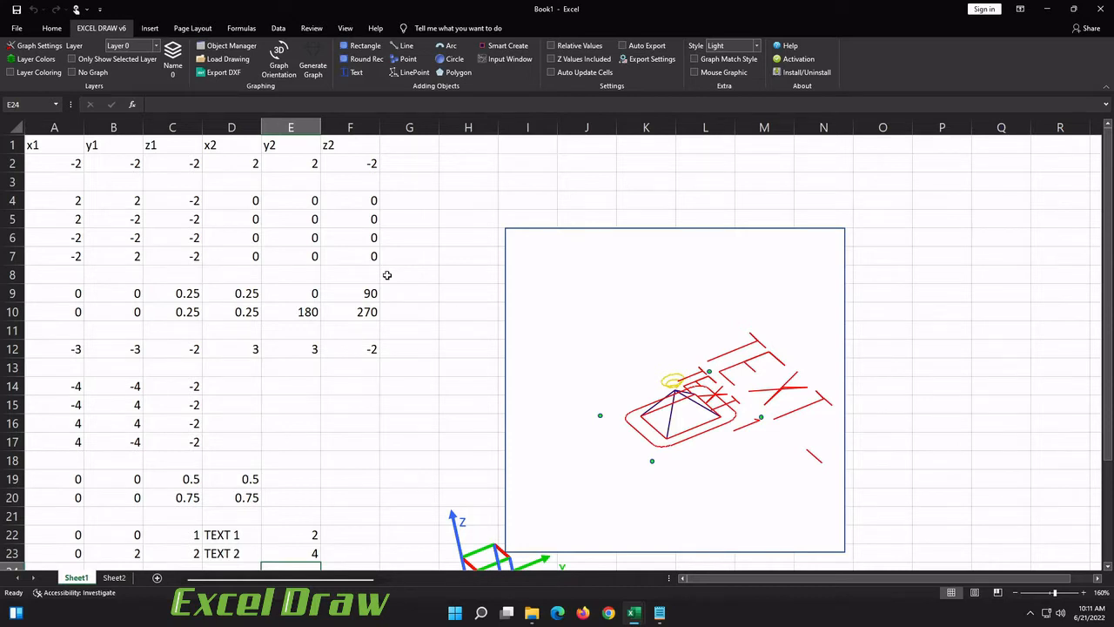
{"action": "left_click", "coordinate": [114, 577]}
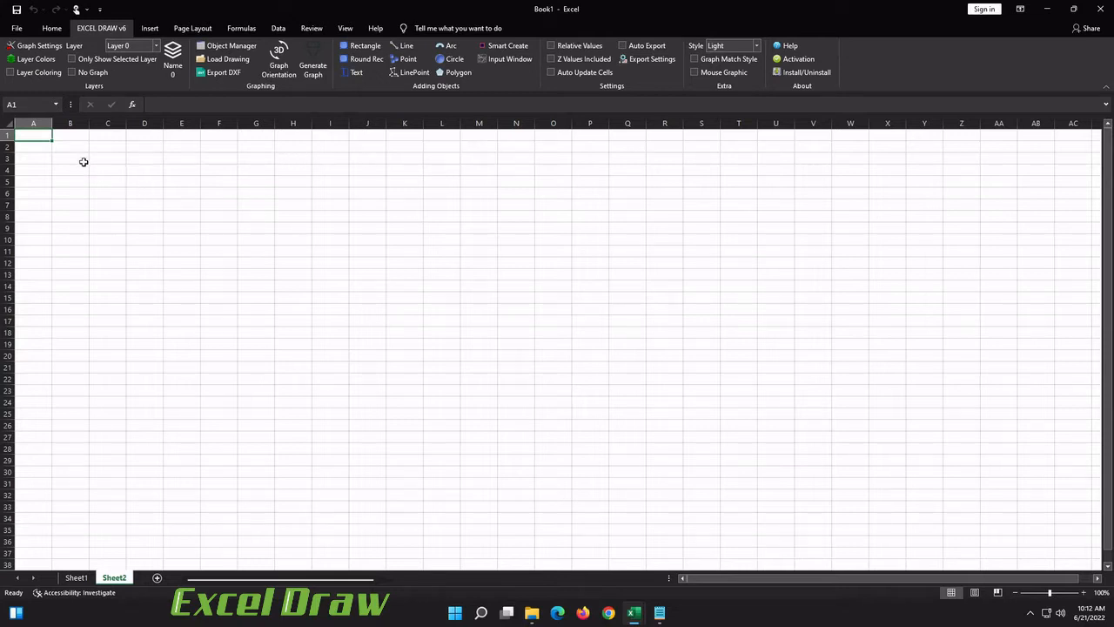
{"action": "left_click", "coordinate": [74, 137]}
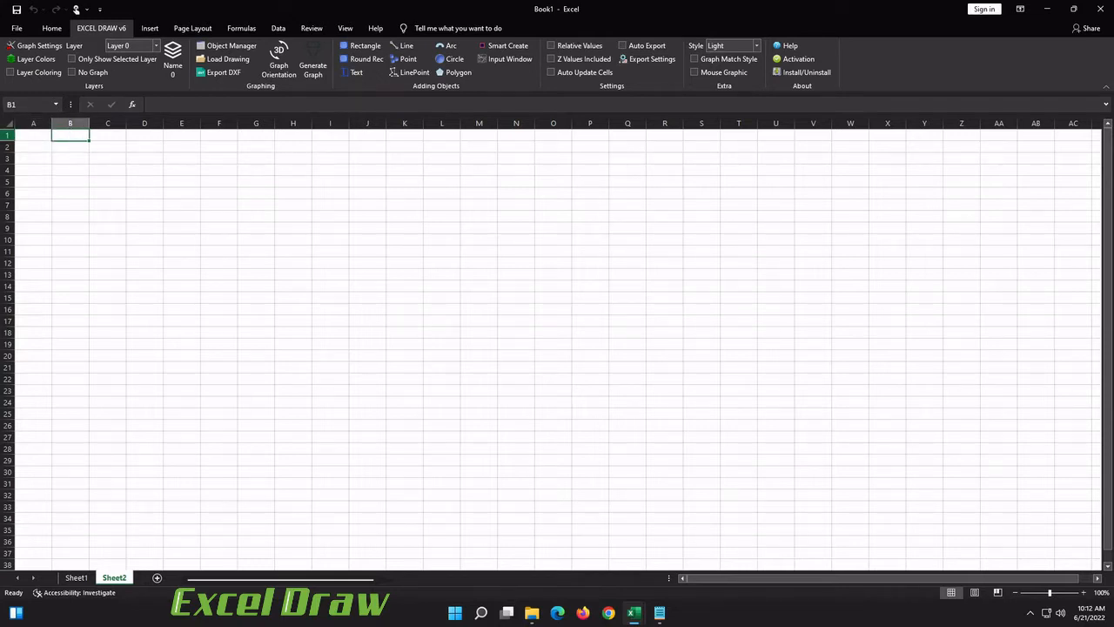
Copy the coordinate table A1:F23 from Sheet1 into Sheet2 starting at cell B1
{"action": "left_click", "coordinate": [76, 577]}
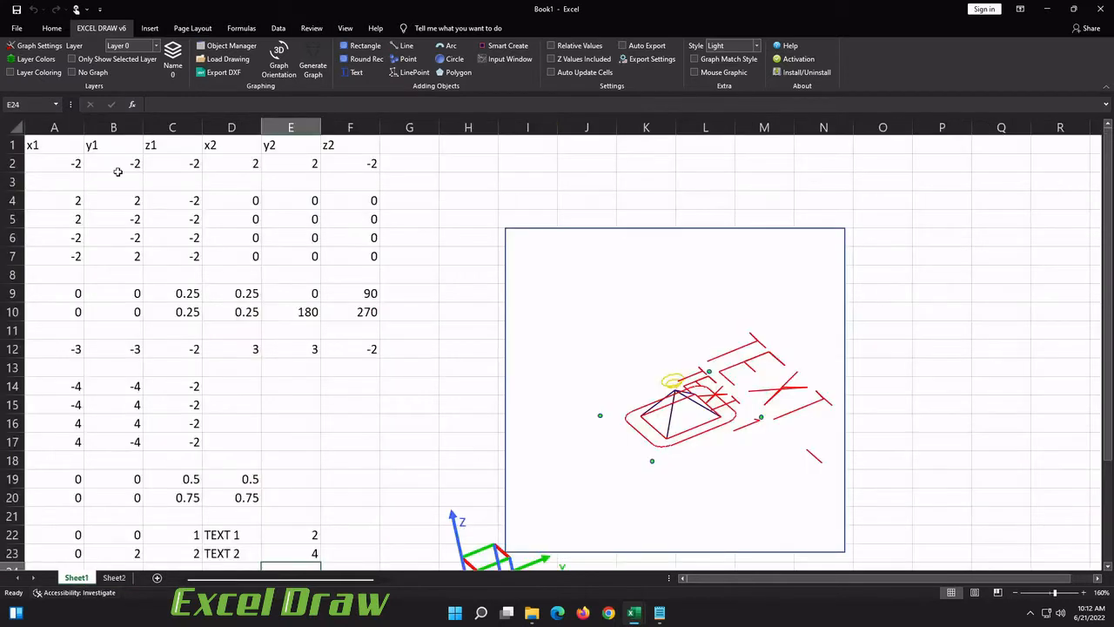
{"action": "mouse_move", "coordinate": [39, 146]}
{"action": "left_mouse_down"}
{"action": "mouse_move", "coordinate": [418, 202]}
{"action": "mouse_move", "coordinate": [357, 312]}
{"action": "mouse_move", "coordinate": [355, 568]}
{"action": "mouse_move", "coordinate": [353, 482]}
{"action": "left_mouse_up"}
{"action": "key", "text": "ctrl+c"}
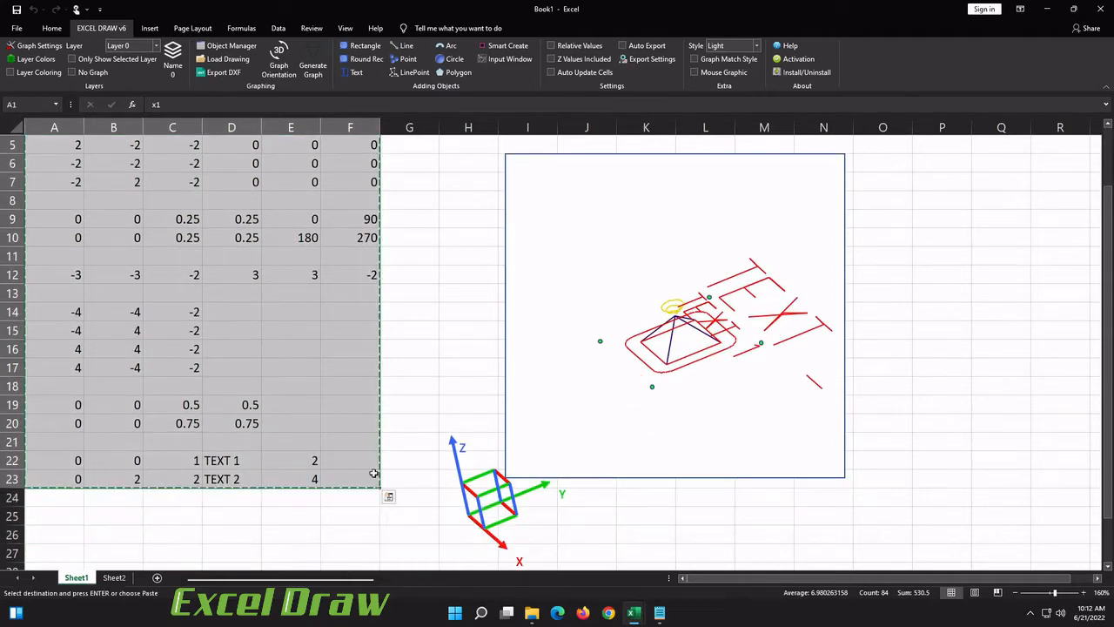
{"action": "scroll", "coordinate": [373, 470], "scroll_direction": "up", "scroll_amount": 2}
{"action": "left_click", "coordinate": [53, 149]}
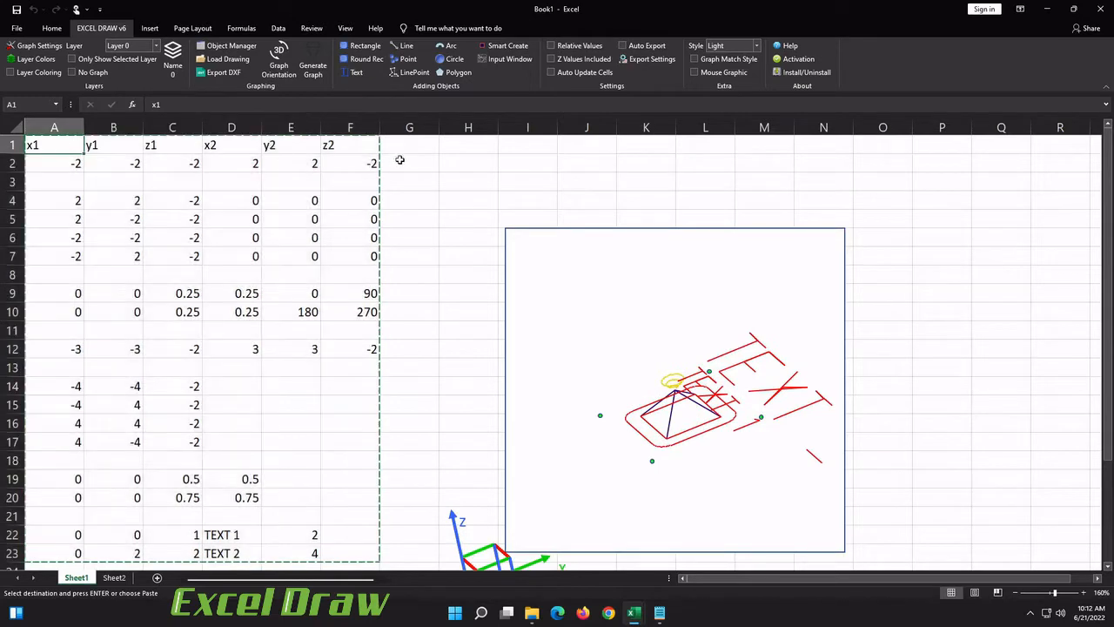
{"action": "left_click", "coordinate": [113, 578]}
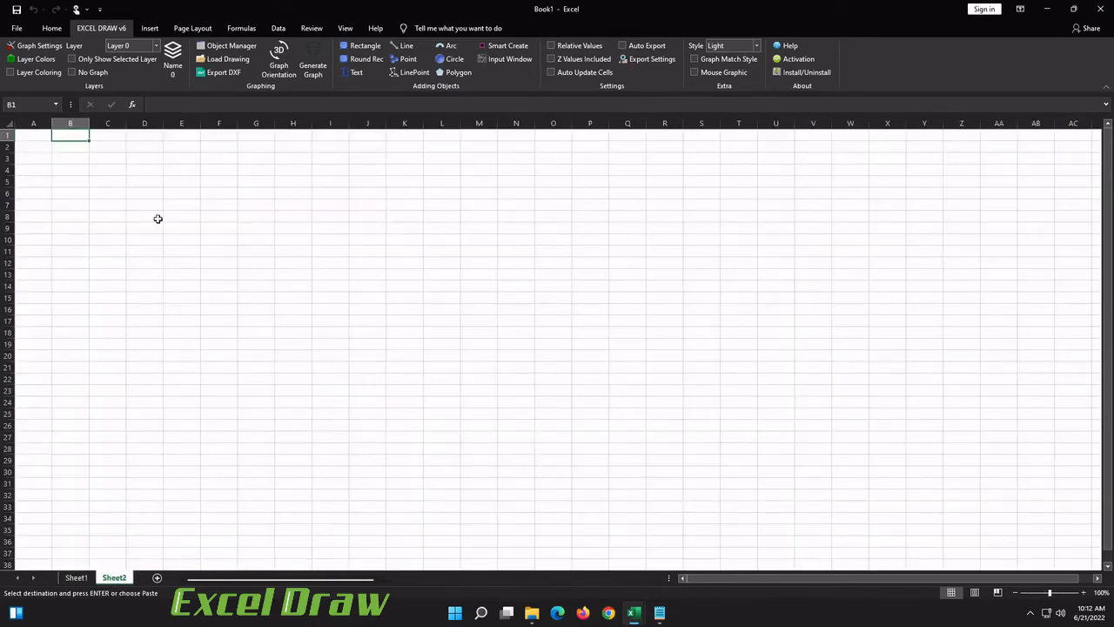
{"action": "left_click", "coordinate": [82, 135]}
{"action": "key", "text": "ctrl+v"}
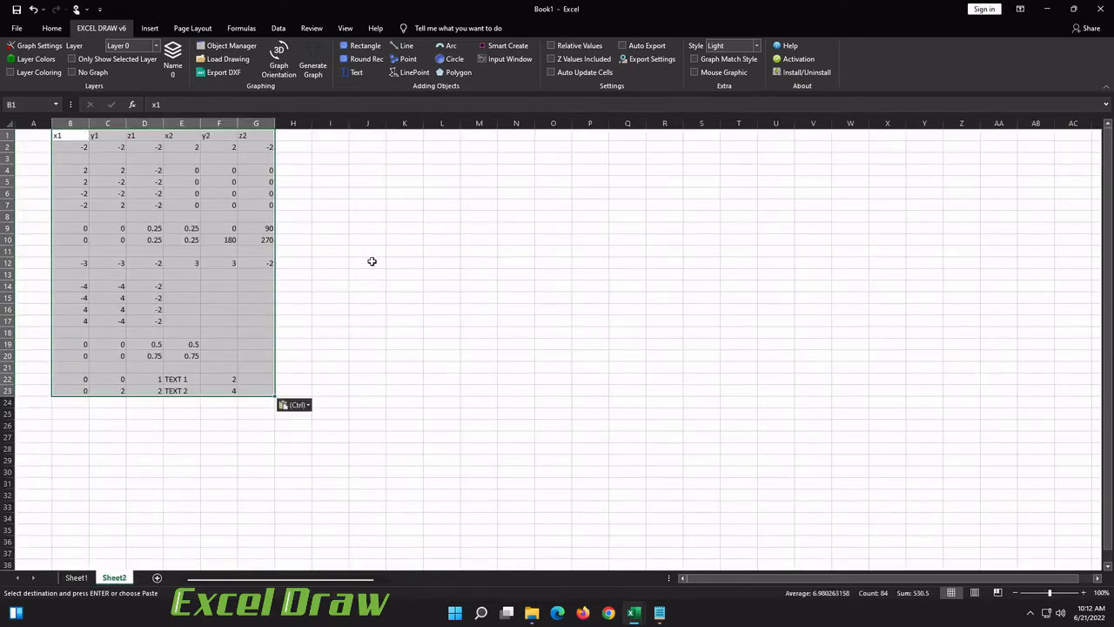
{"action": "left_click", "coordinate": [369, 254]}
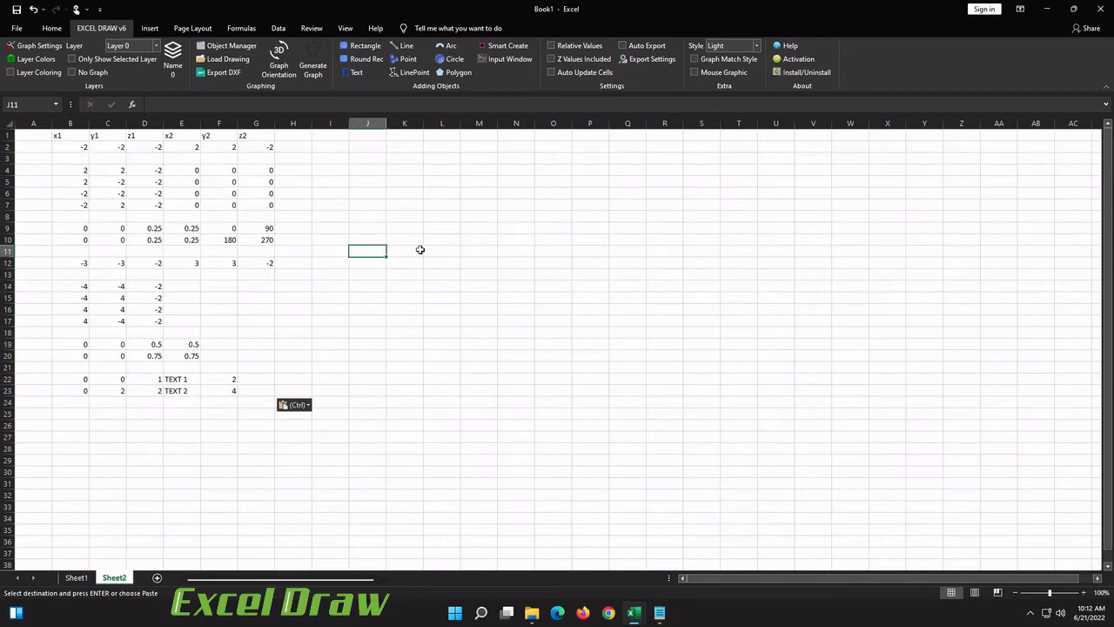
{"action": "left_click", "coordinate": [1085, 592]}
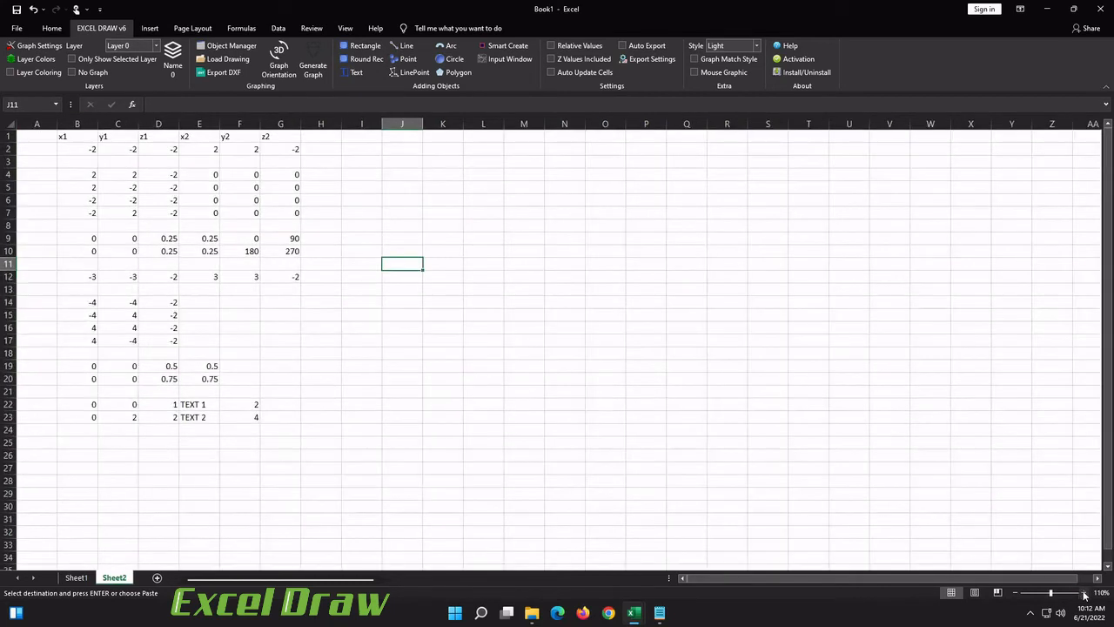
{"action": "left_click", "coordinate": [1084, 593]}
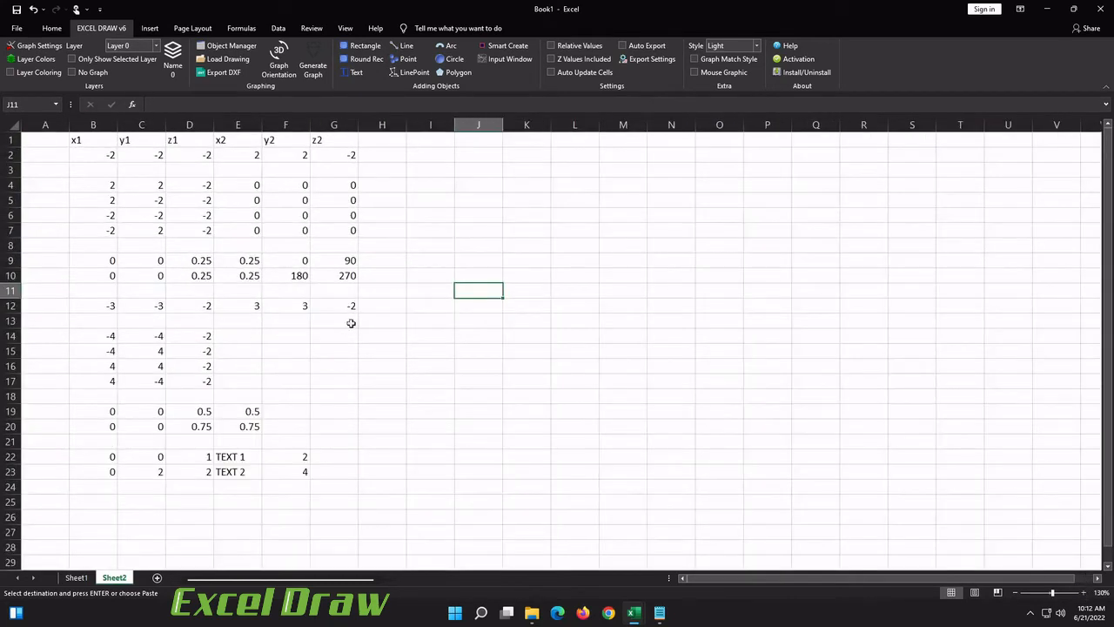
Examine the first object's x1, y1, z1, x2, y2 and z2 values in row 2
{"action": "left_click", "coordinate": [80, 144]}
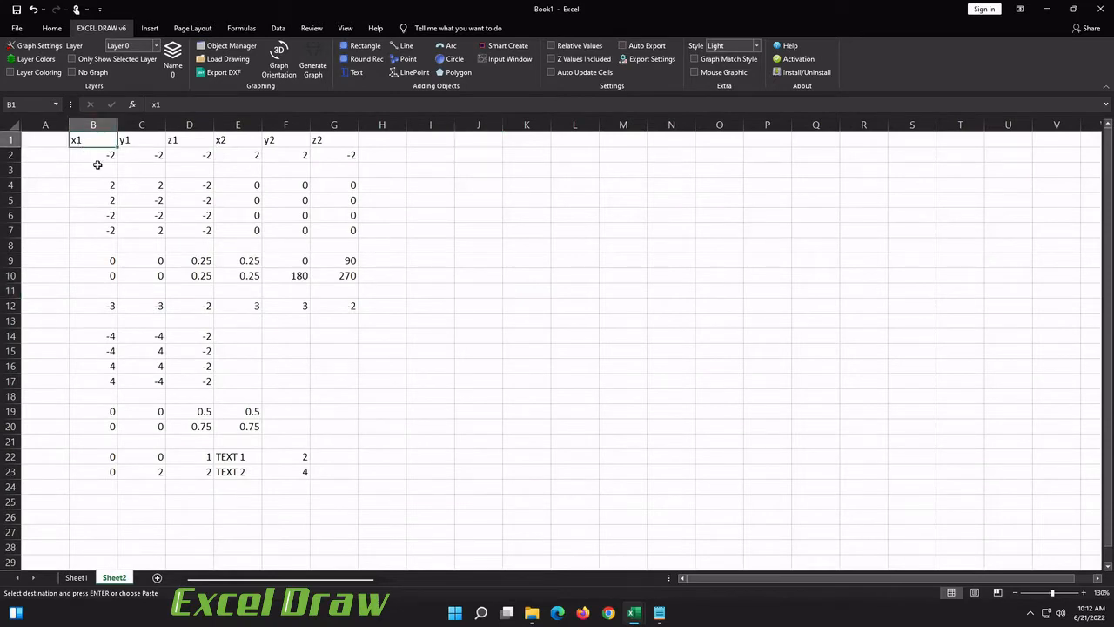
{"action": "left_click", "coordinate": [100, 163]}
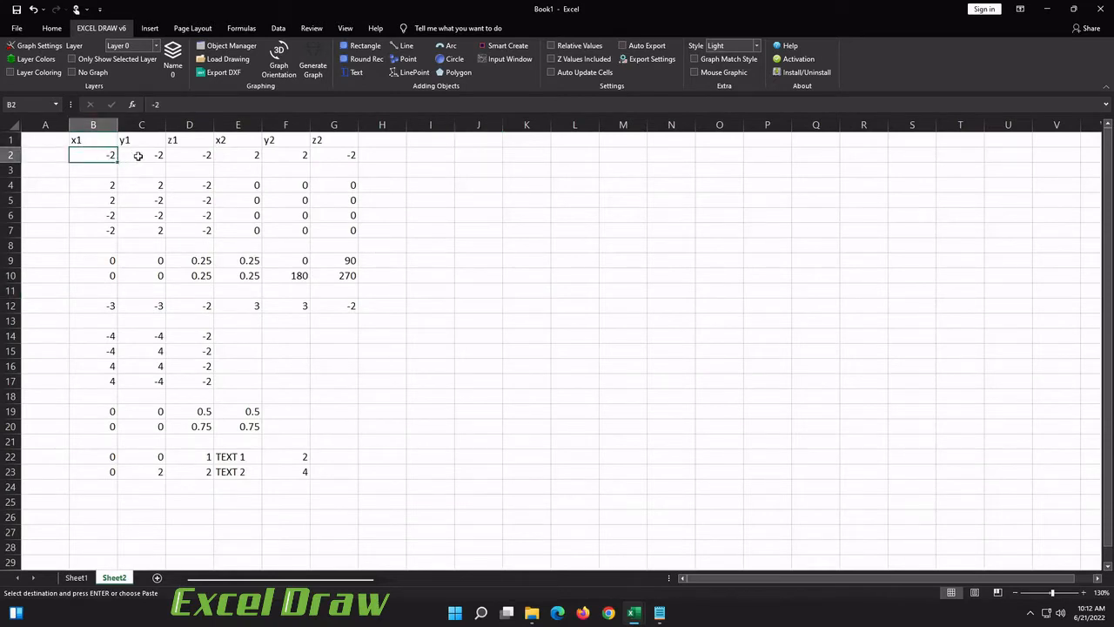
{"action": "left_click", "coordinate": [142, 156]}
{"action": "left_click", "coordinate": [183, 155]}
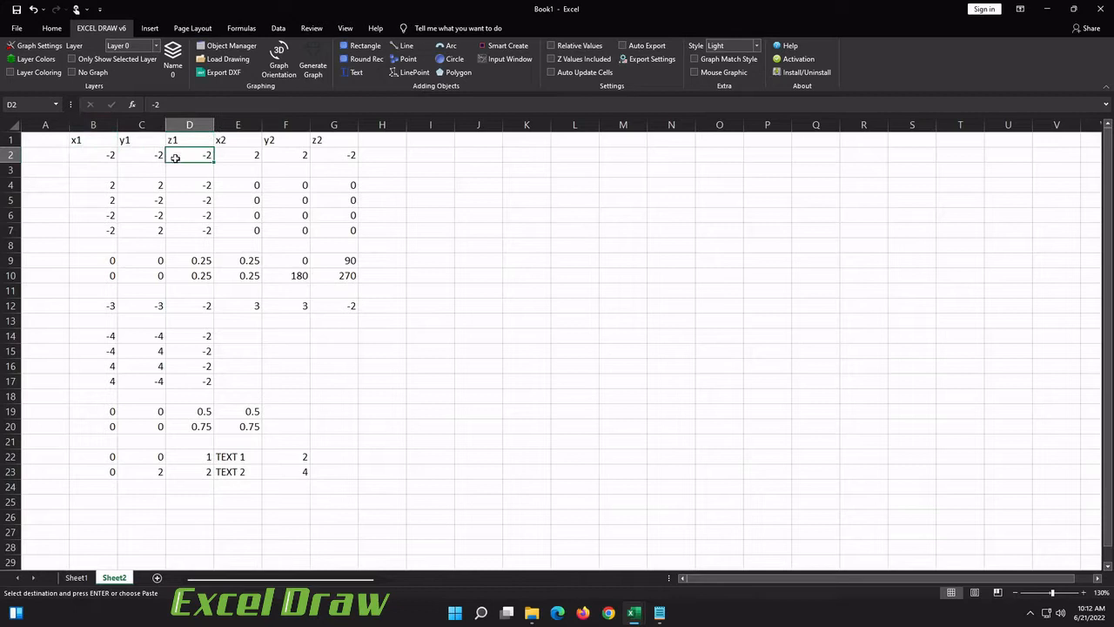
{"action": "left_click", "coordinate": [252, 157]}
{"action": "left_click", "coordinate": [298, 158]}
{"action": "left_click", "coordinate": [336, 158]}
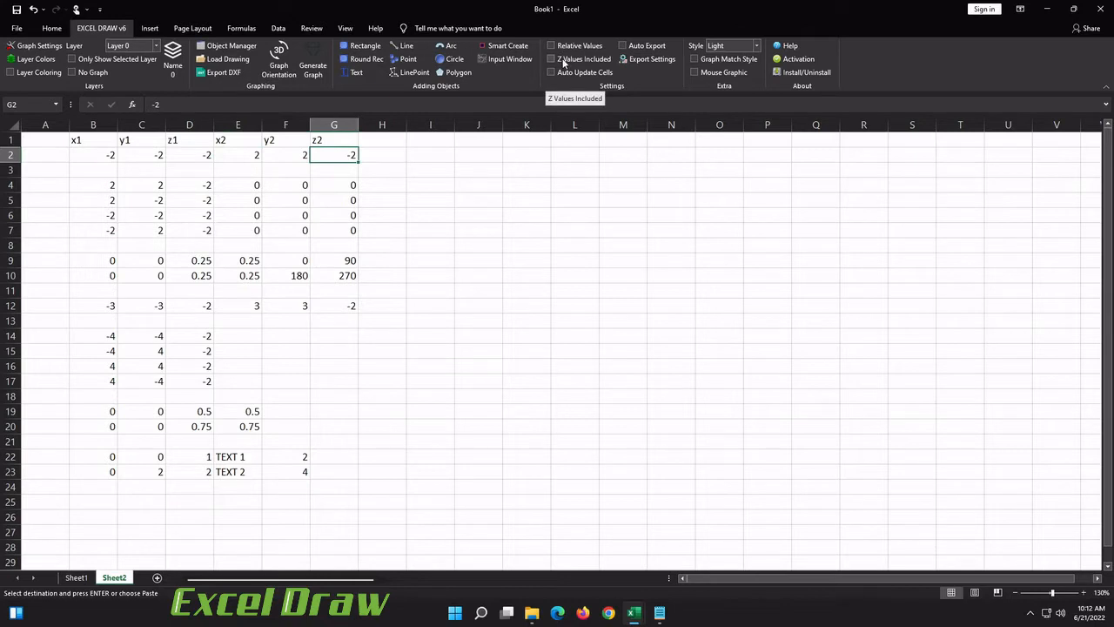
Enable the Z Values Included setting so the z1 and z2 columns are used
{"action": "left_click_drag", "start_coordinate": [178, 140], "coordinate": [182, 470]}
{"action": "left_click_drag", "start_coordinate": [338, 141], "coordinate": [338, 471]}
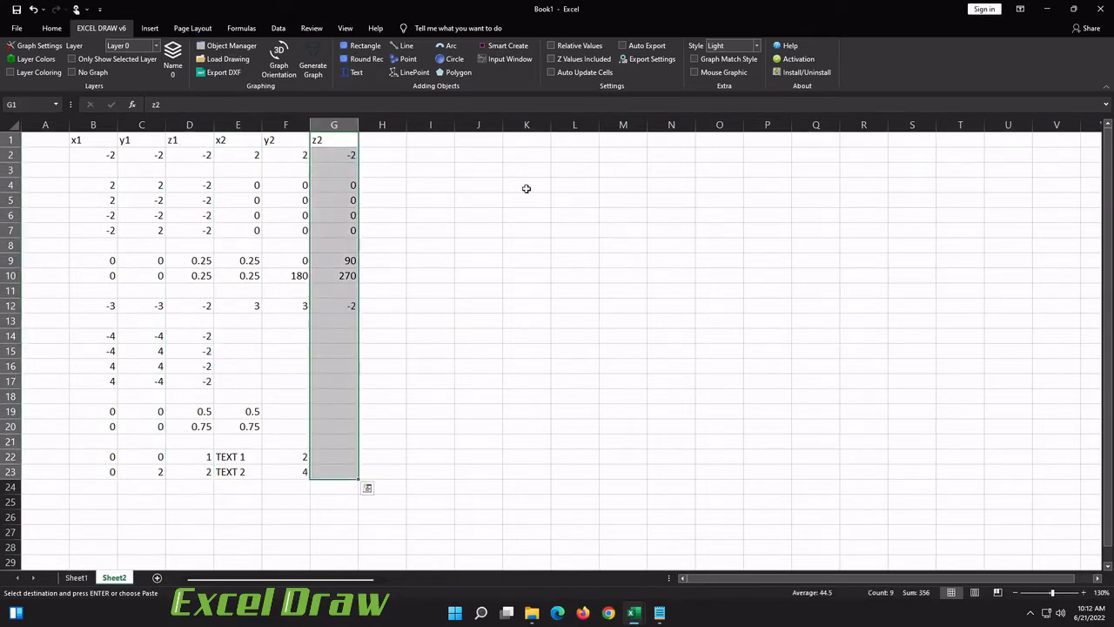
{"action": "left_click", "coordinate": [522, 233]}
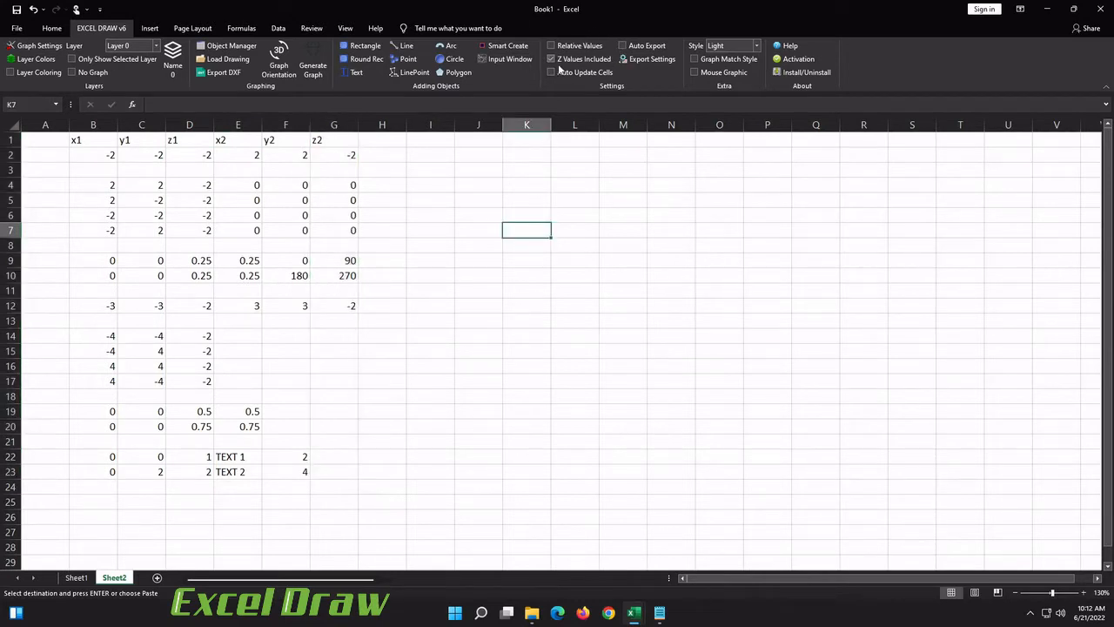
{"action": "left_click", "coordinate": [283, 228]}
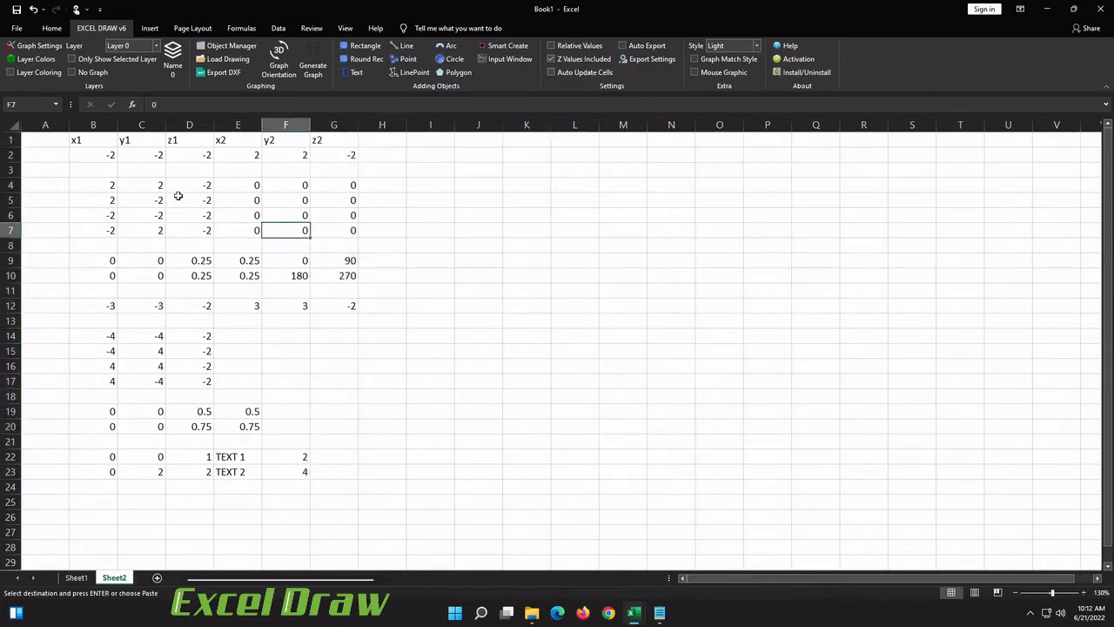
Create a rectangle from the start and end point coordinates in B2:G2
{"action": "left_click", "coordinate": [96, 154]}
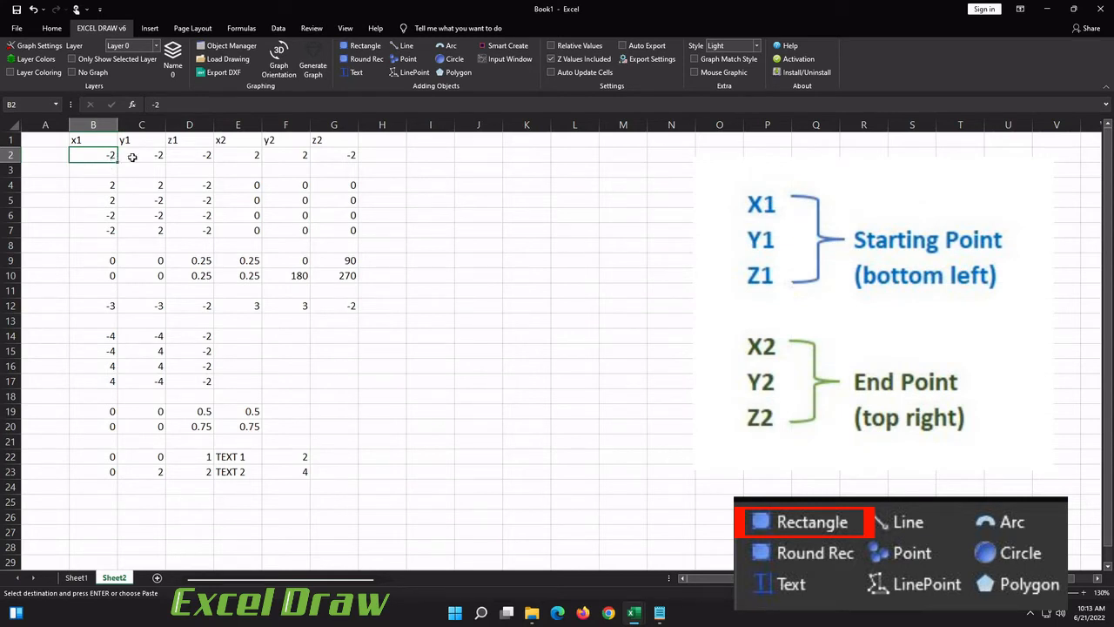
{"action": "key", "text": "Right"}
{"action": "key", "text": "Right"}
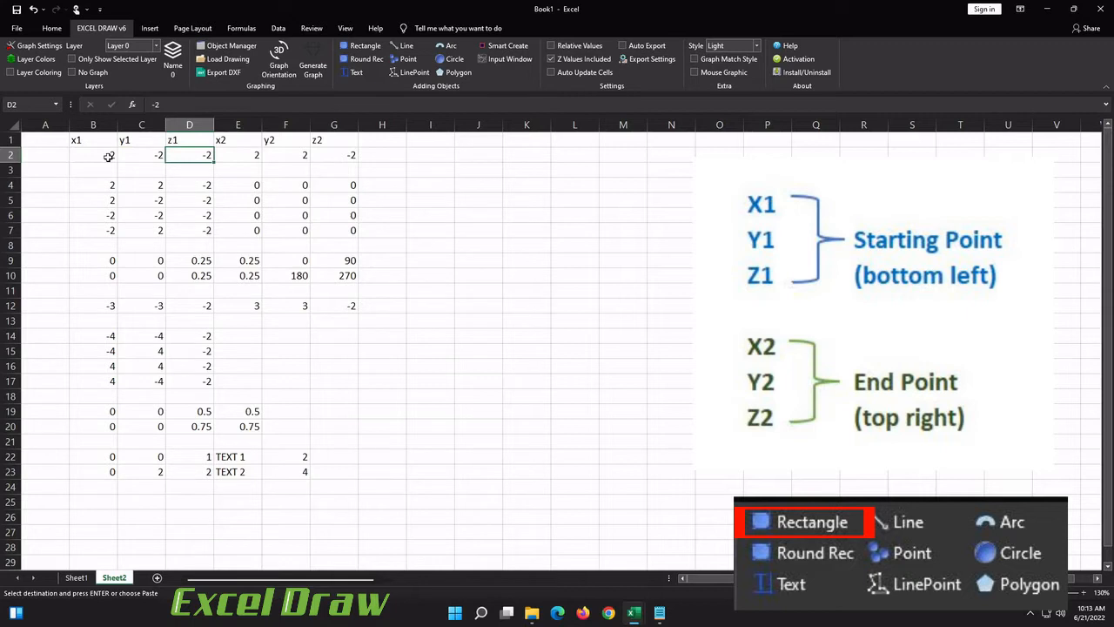
{"action": "left_click", "coordinate": [248, 160]}
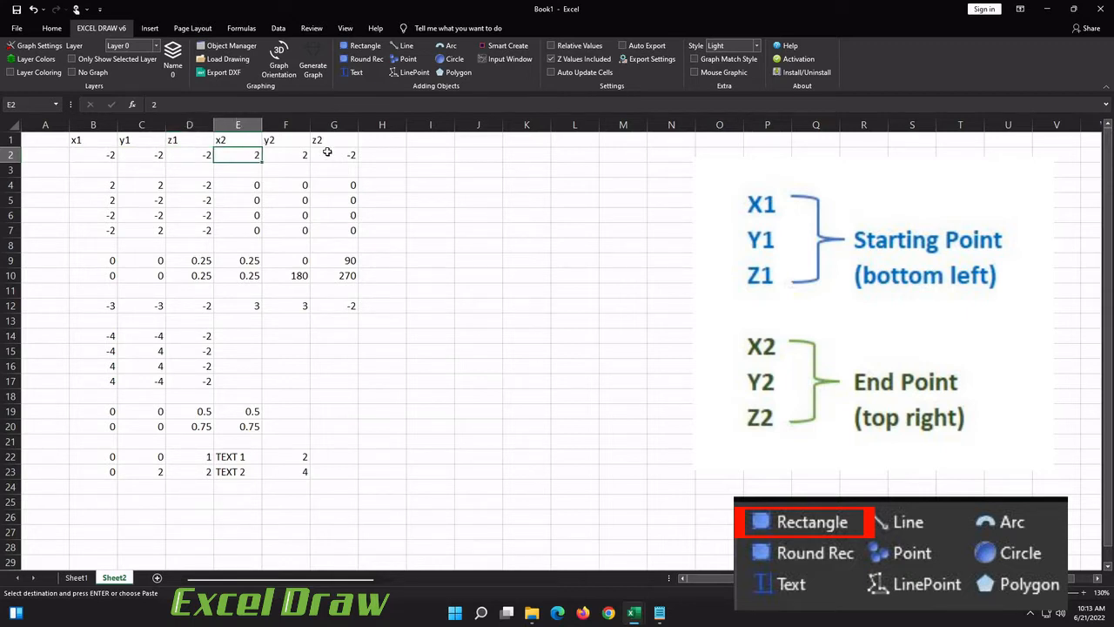
{"action": "left_click", "coordinate": [348, 156]}
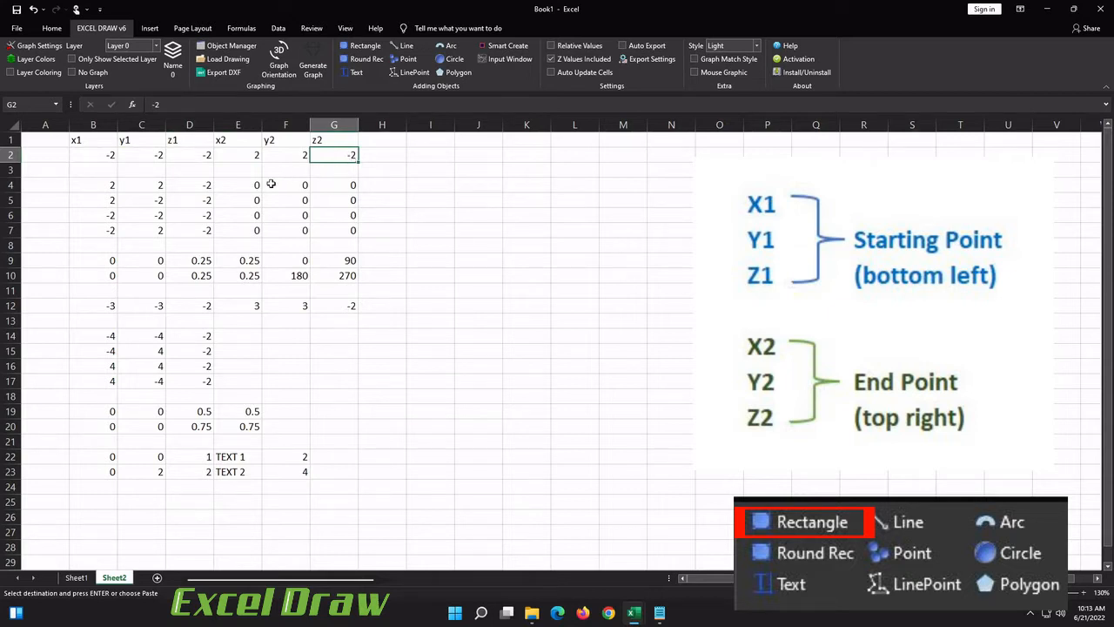
{"action": "left_click_drag", "start_coordinate": [112, 154], "coordinate": [353, 157]}
{"action": "key", "text": "ctrl+v"}
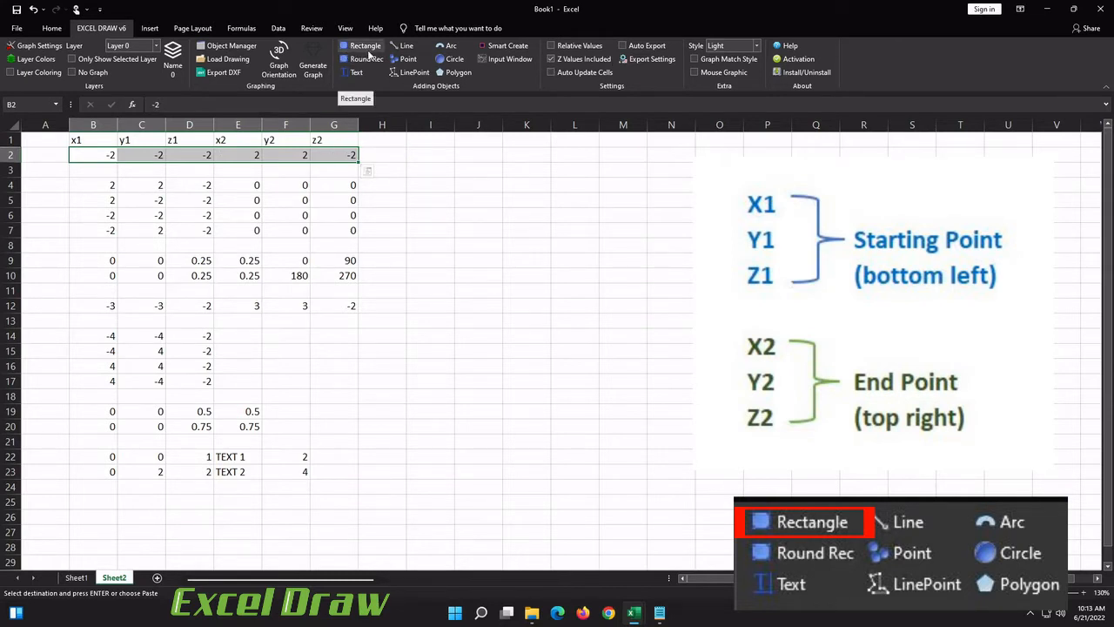
{"action": "left_click", "coordinate": [369, 51]}
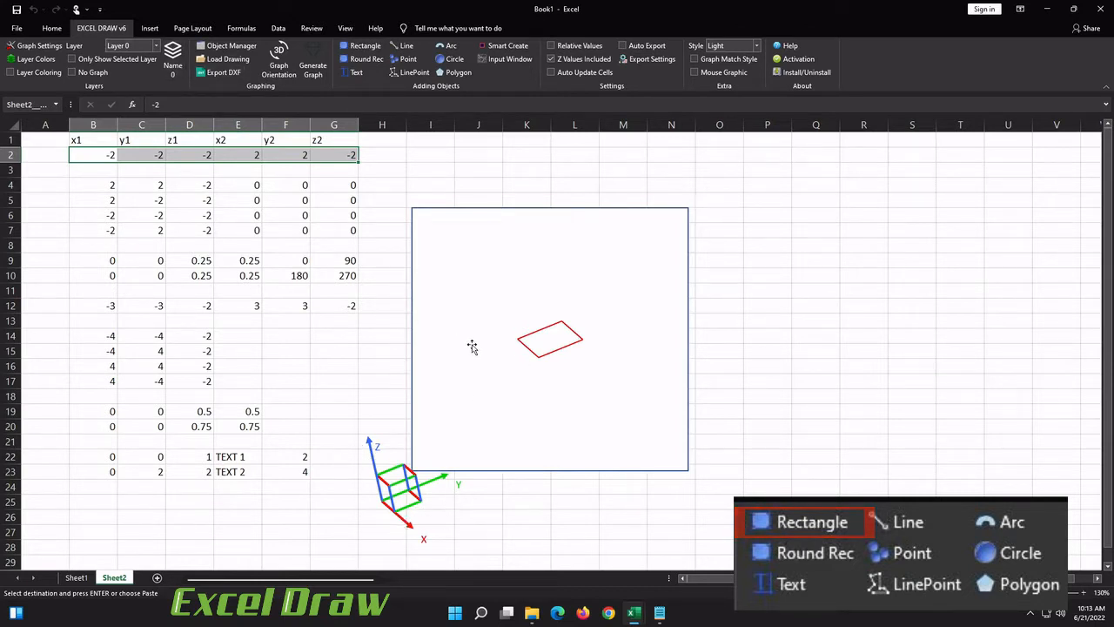
Open the 3D graph orientation settings and preview the rectangle in the top, bottom, front, side and 3D views
{"action": "left_click", "coordinate": [287, 78]}
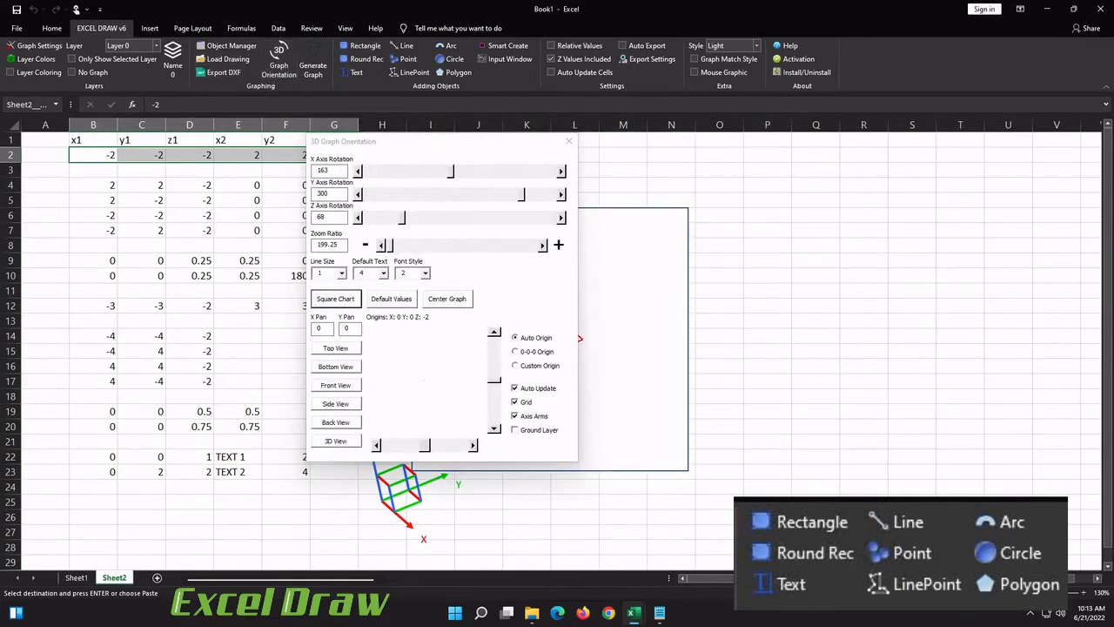
{"action": "left_click_drag", "start_coordinate": [385, 148], "coordinate": [818, 161]}
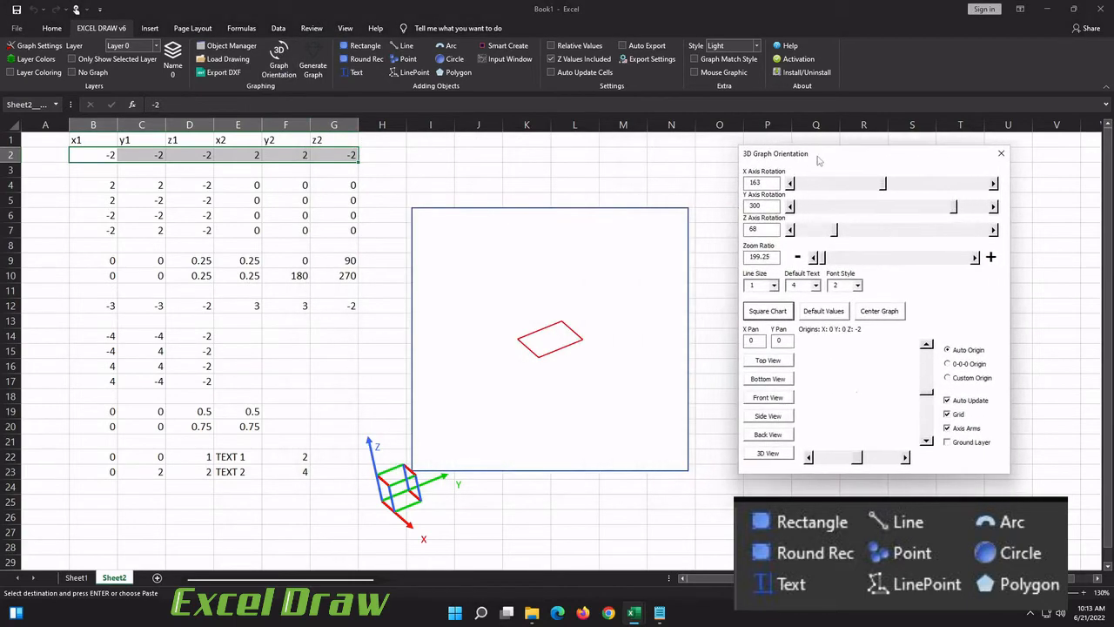
{"action": "left_click", "coordinate": [766, 360]}
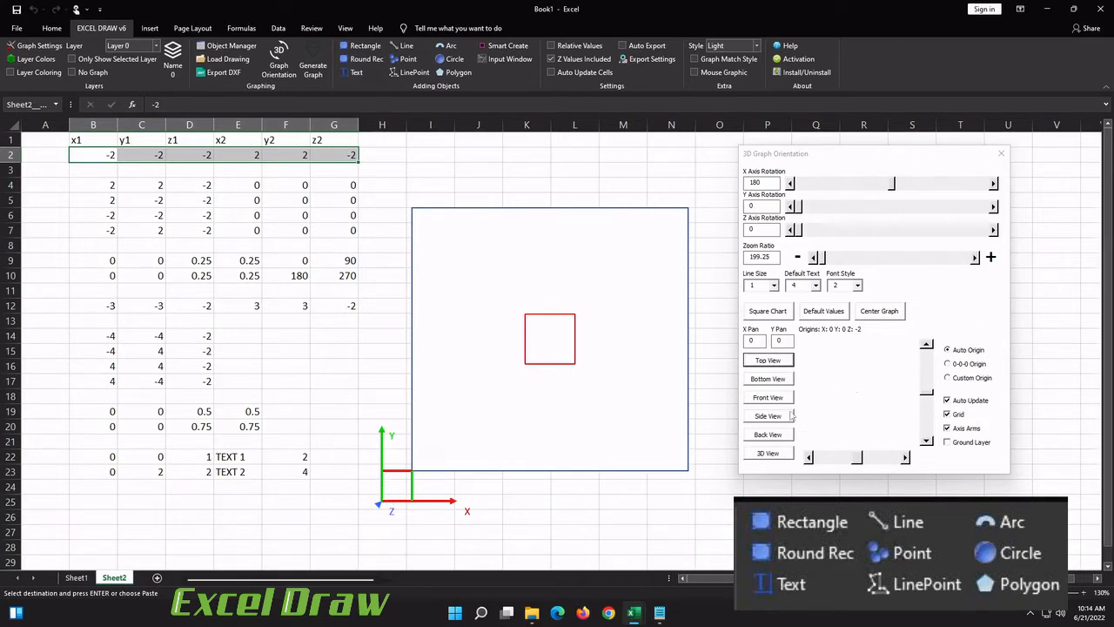
{"action": "left_click", "coordinate": [778, 382]}
{"action": "left_click", "coordinate": [771, 400]}
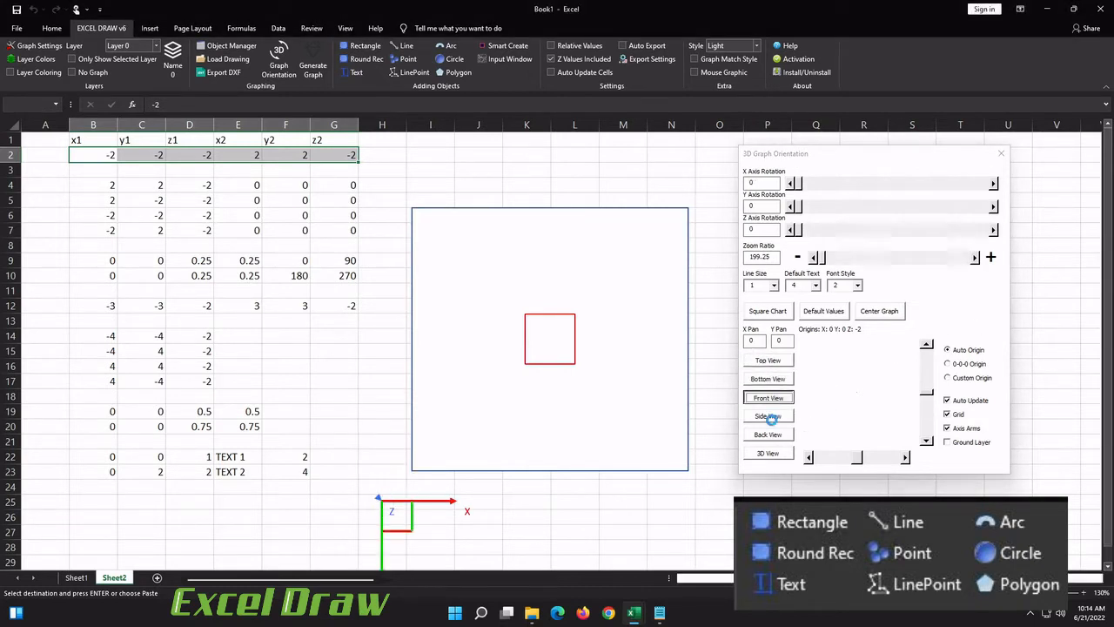
{"action": "left_click", "coordinate": [769, 417]}
{"action": "left_click", "coordinate": [771, 453]}
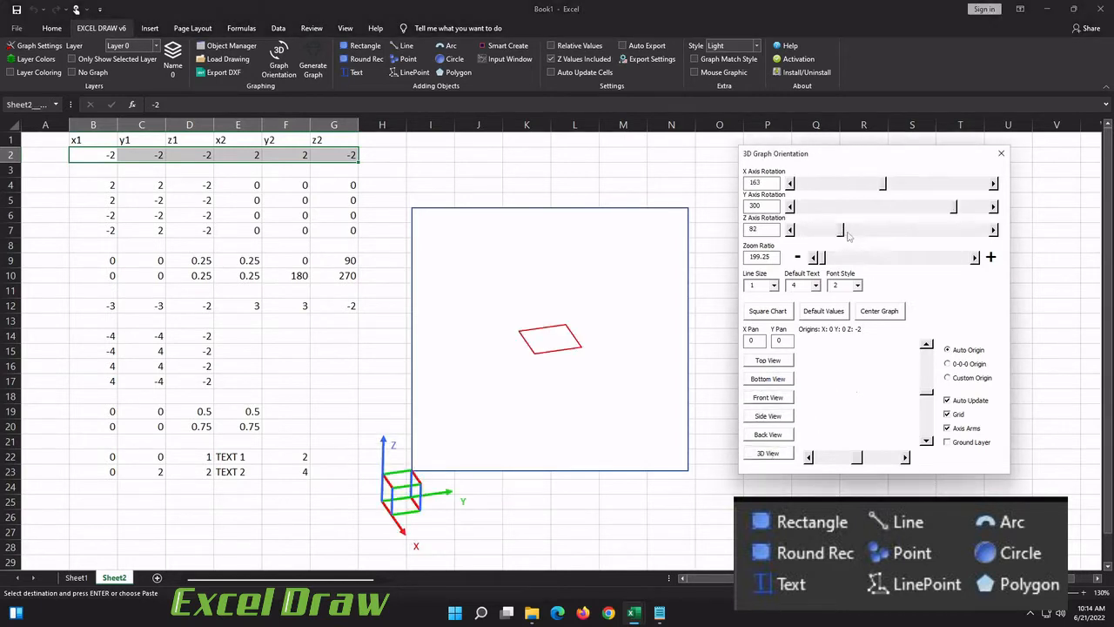
Rotate the graph to 97 on X, 191 on Y and 189 on Z, and show the ground layer with the axis arms
{"action": "left_click_drag", "start_coordinate": [849, 234], "coordinate": [898, 232]}
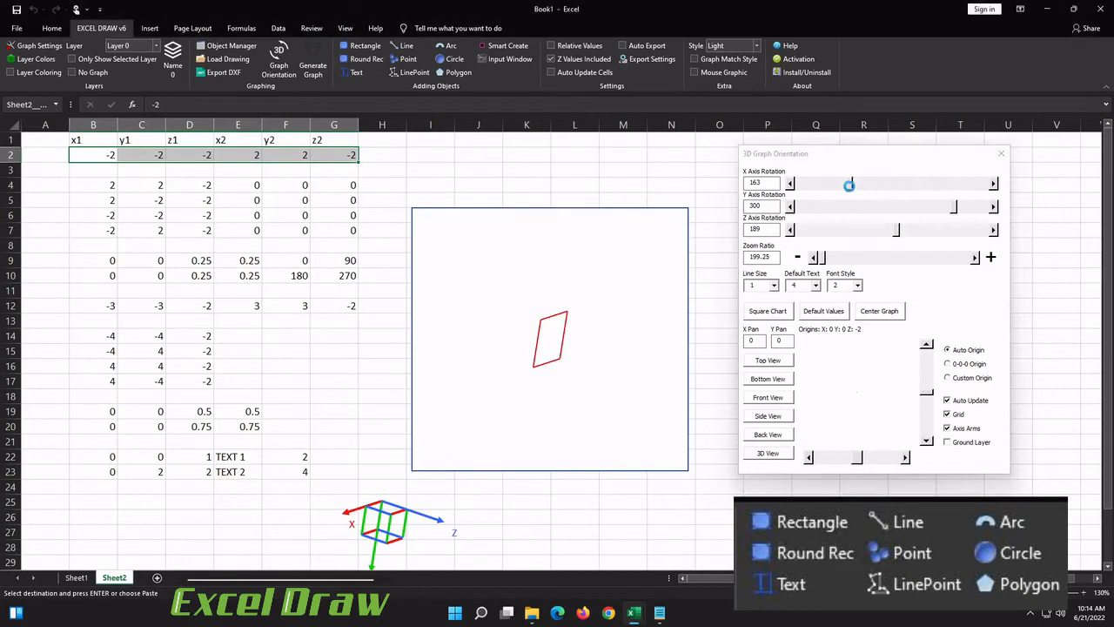
{"action": "left_click_drag", "start_coordinate": [954, 207], "coordinate": [898, 208]}
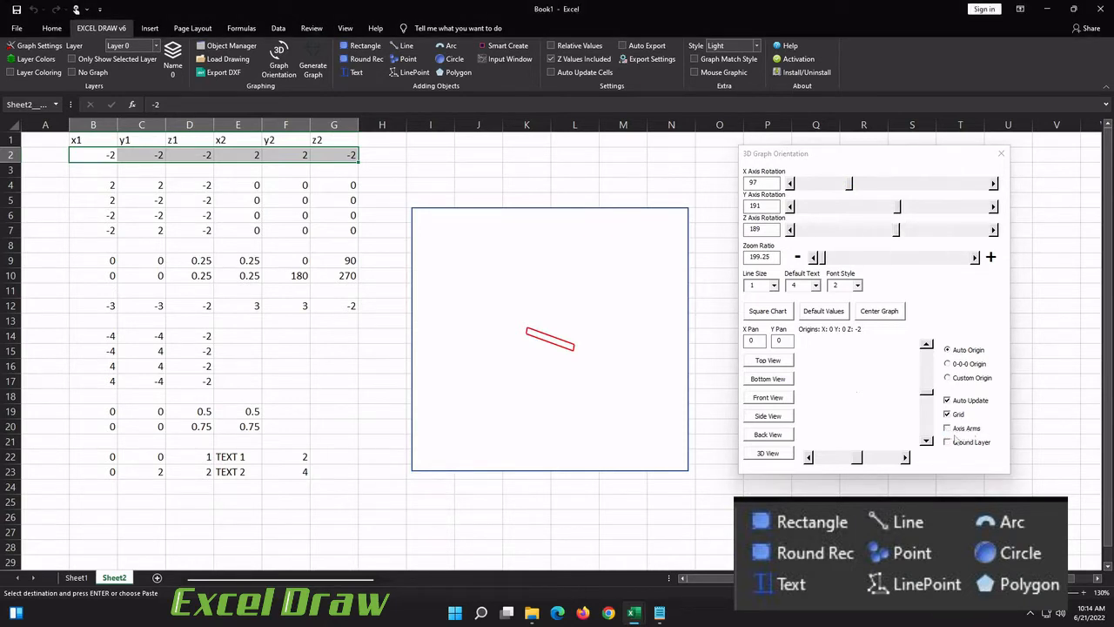
{"action": "left_click", "coordinate": [948, 442]}
{"action": "left_click", "coordinate": [947, 428]}
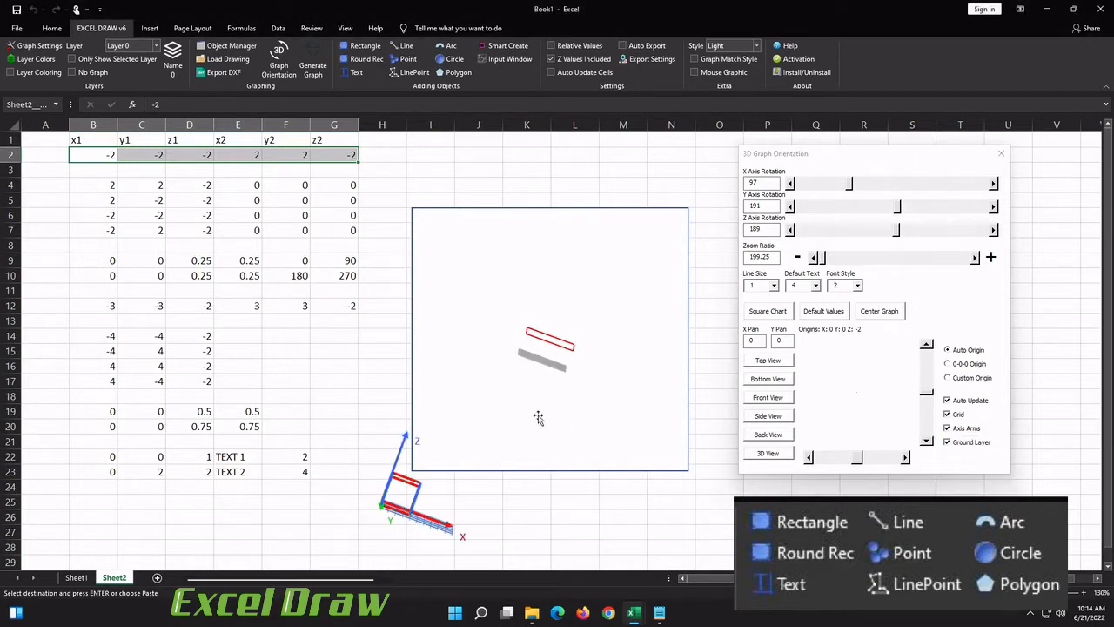
Return the graph to the top view and turn off the ground layer
{"action": "left_click", "coordinate": [779, 360]}
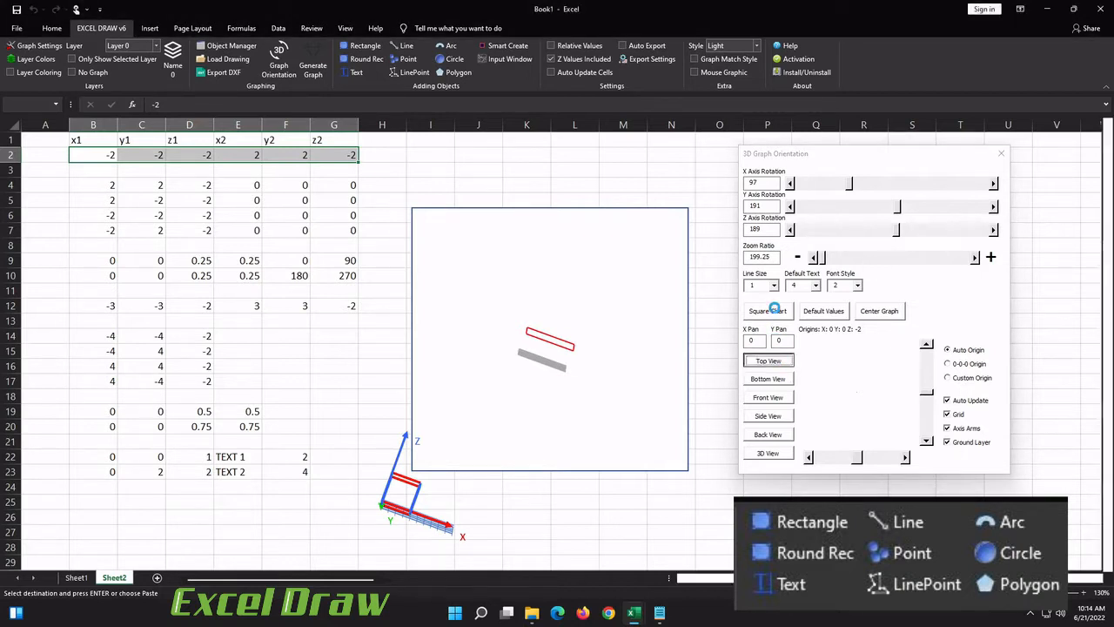
{"action": "left_click", "coordinate": [948, 442]}
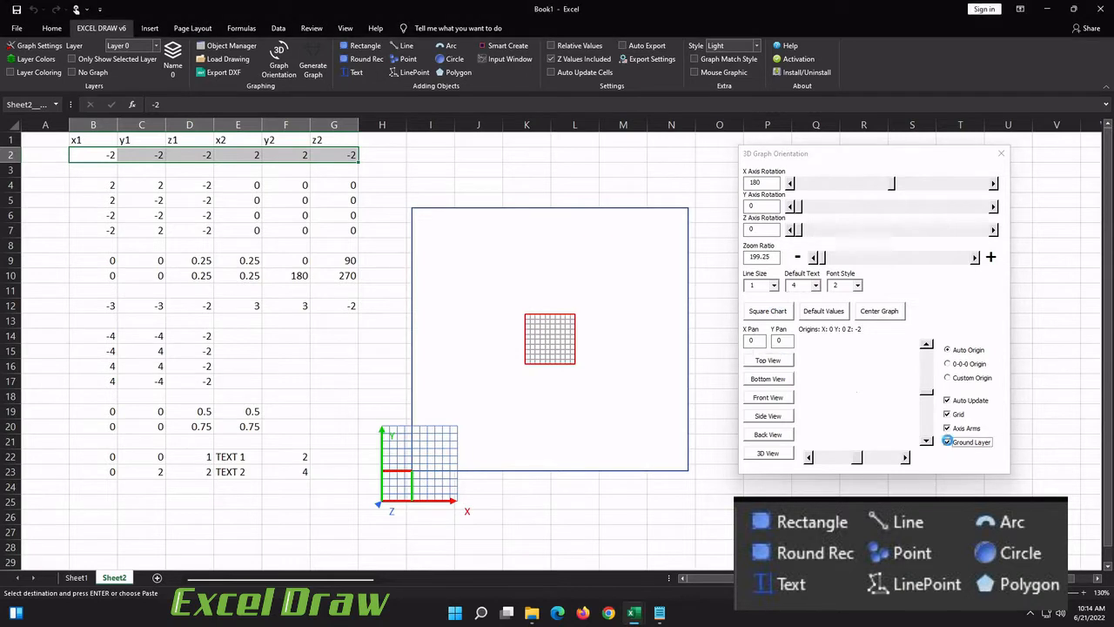
Try a line size of 12 on the graph, set it back to 1, and close the orientation settings
{"action": "left_click", "coordinate": [773, 285]}
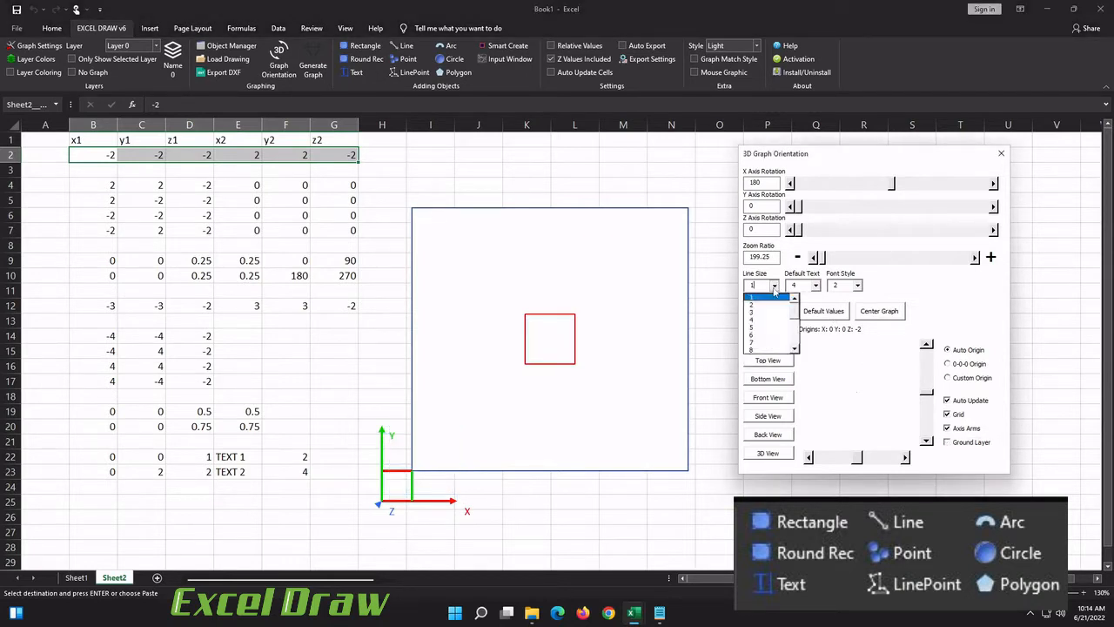
{"action": "scroll", "coordinate": [771, 322], "scroll_direction": "down", "scroll_amount": 2}
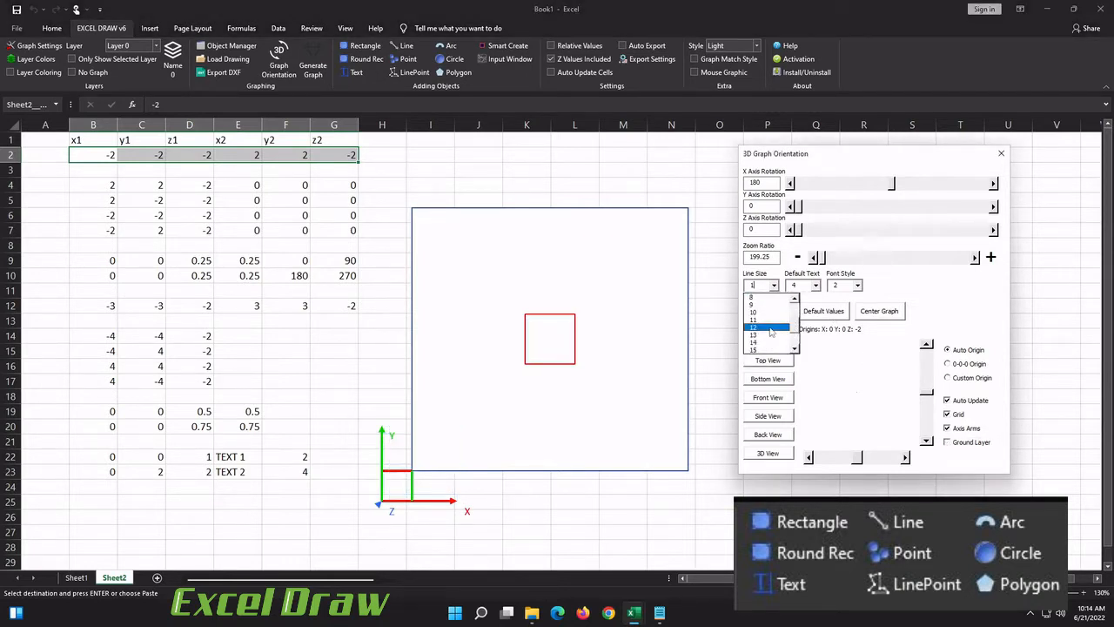
{"action": "left_click", "coordinate": [770, 327]}
{"action": "scroll", "coordinate": [793, 324], "scroll_direction": "up", "scroll_amount": 1}
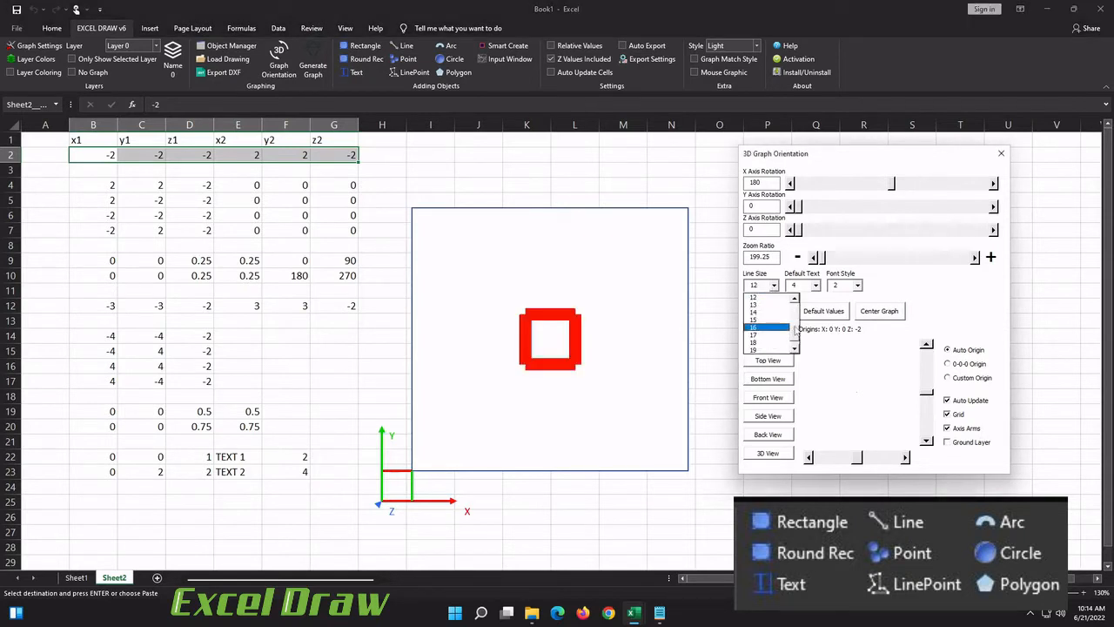
{"action": "scroll", "coordinate": [793, 324], "scroll_direction": "up", "scroll_amount": 2}
{"action": "left_click", "coordinate": [771, 302]}
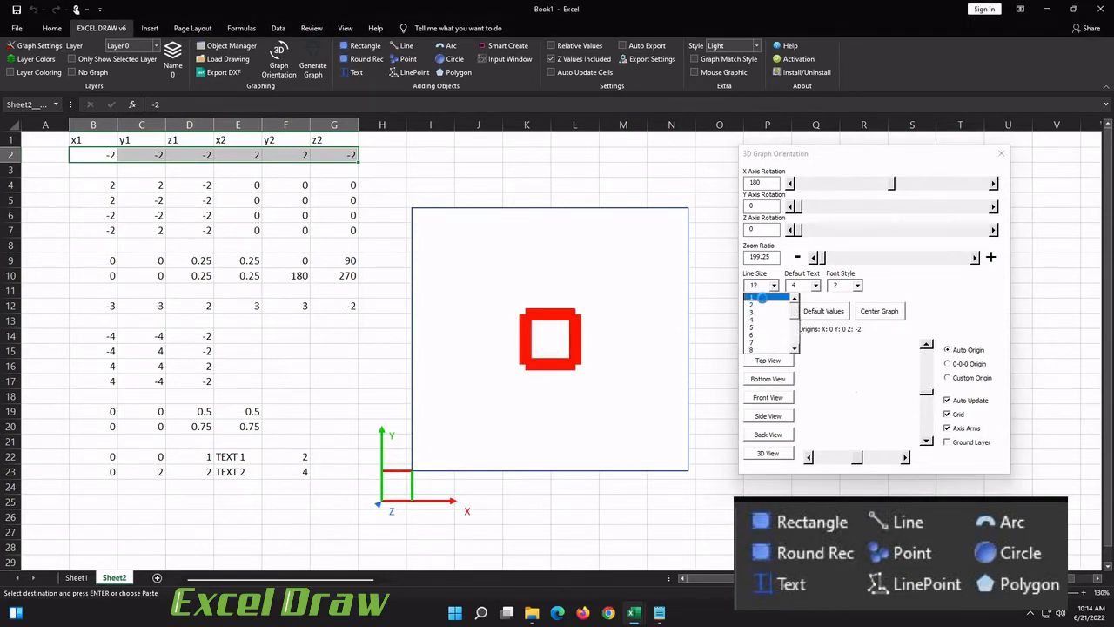
{"action": "left_click", "coordinate": [960, 296]}
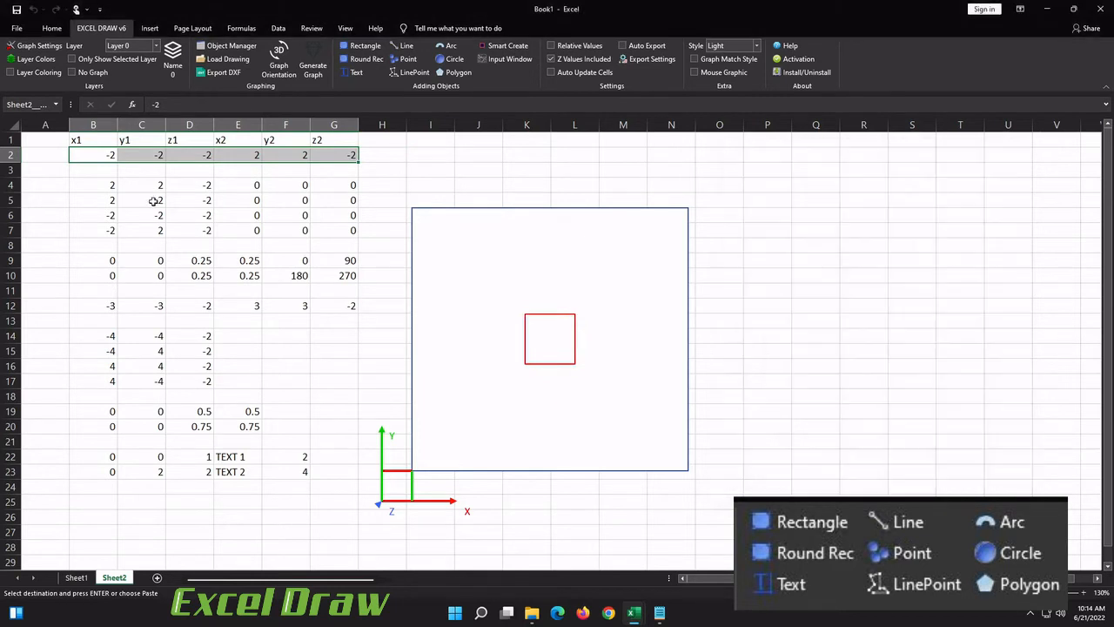
Examine the first line's starting point in B4:D4 and its end point in E4:G4
{"action": "left_click", "coordinate": [126, 190]}
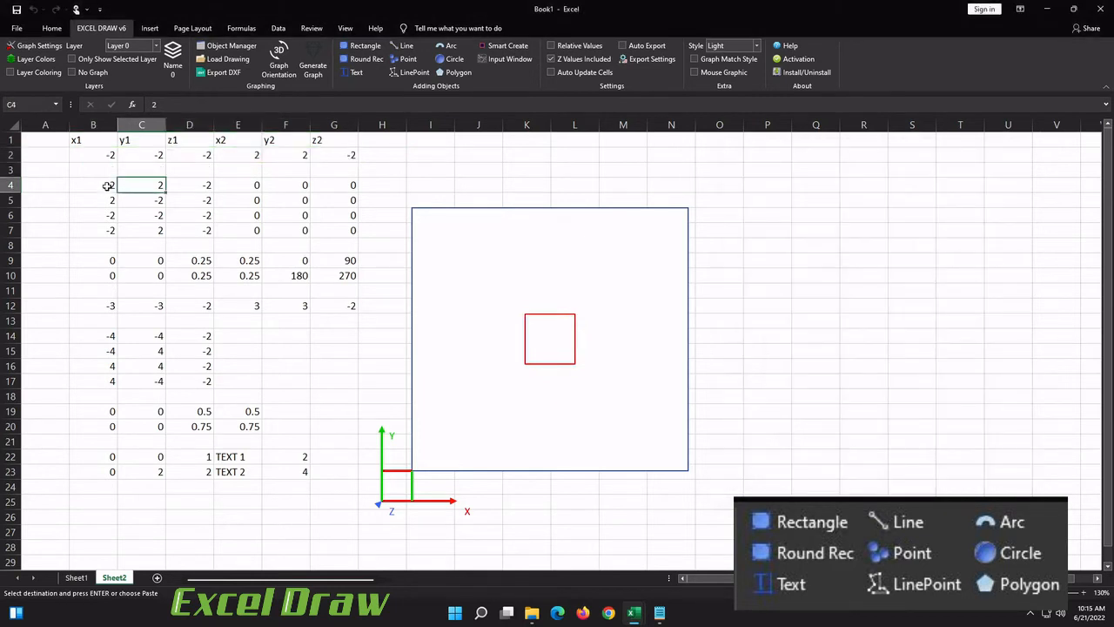
{"action": "left_click", "coordinate": [107, 186]}
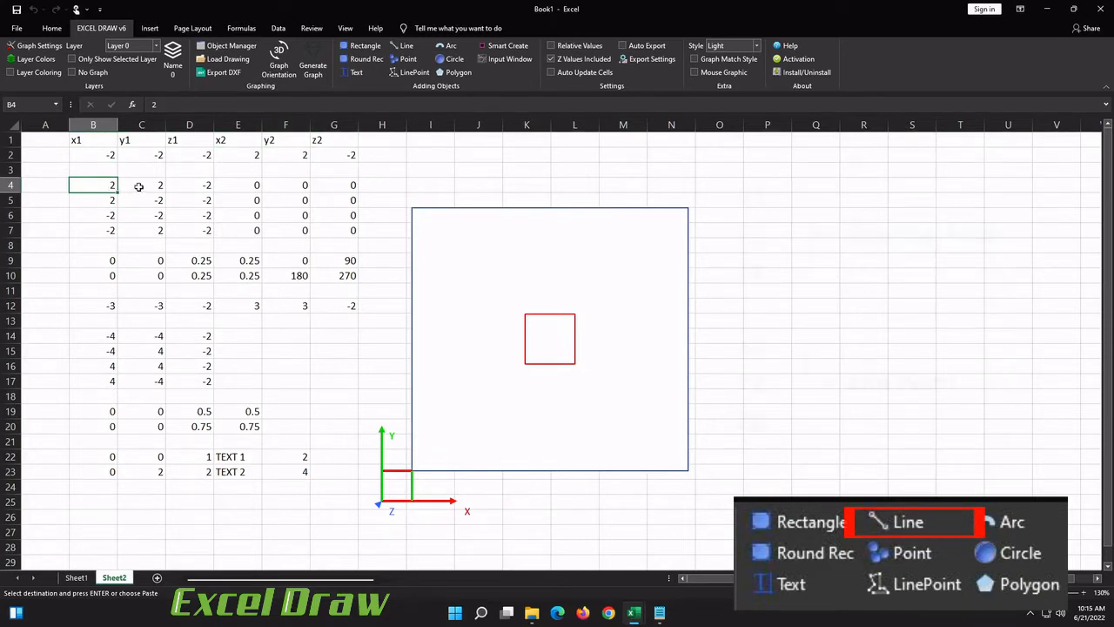
{"action": "left_click", "coordinate": [143, 184]}
{"action": "left_click", "coordinate": [178, 185]}
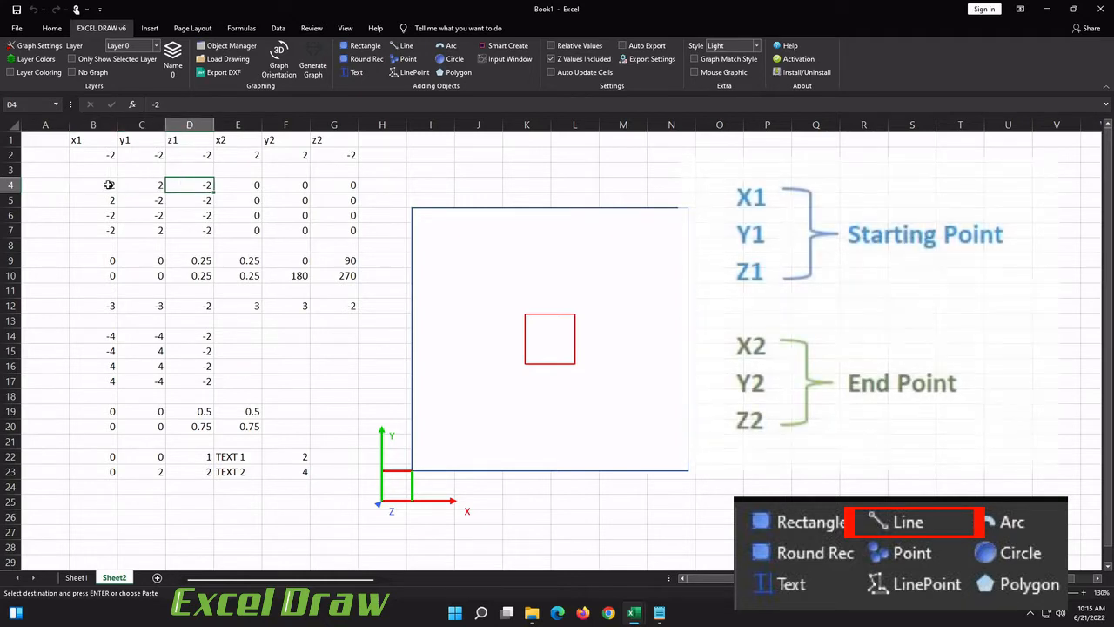
{"action": "left_click_drag", "start_coordinate": [107, 185], "coordinate": [202, 185]}
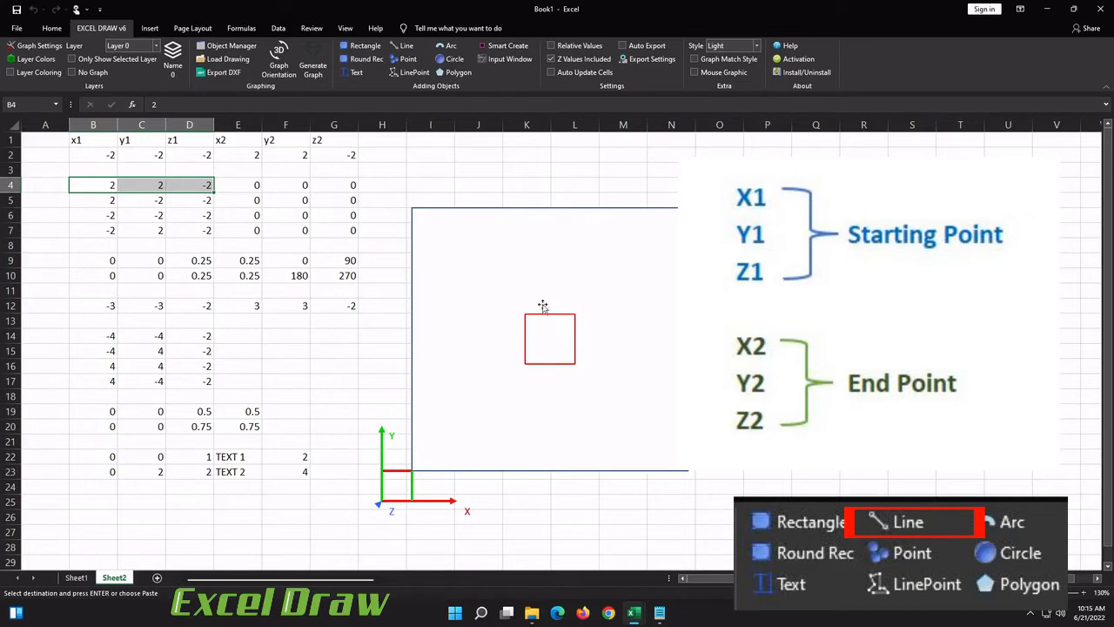
{"action": "left_click_drag", "start_coordinate": [252, 185], "coordinate": [353, 186]}
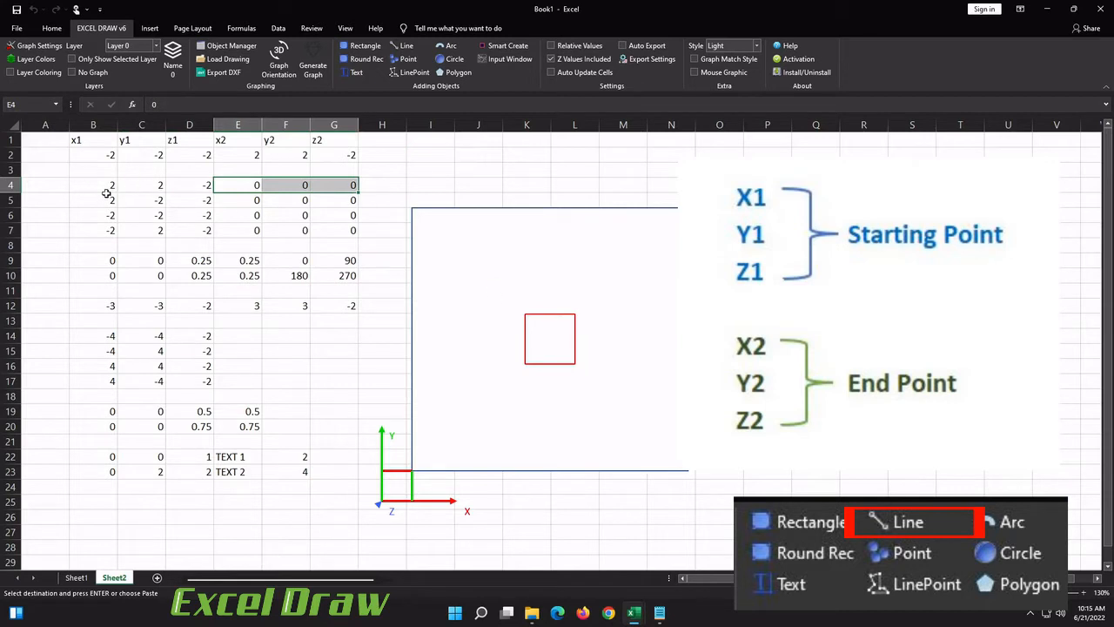
Create a line from the coordinates in B4:G4 and three more lines from B5:G7
{"action": "left_click_drag", "start_coordinate": [110, 186], "coordinate": [348, 185]}
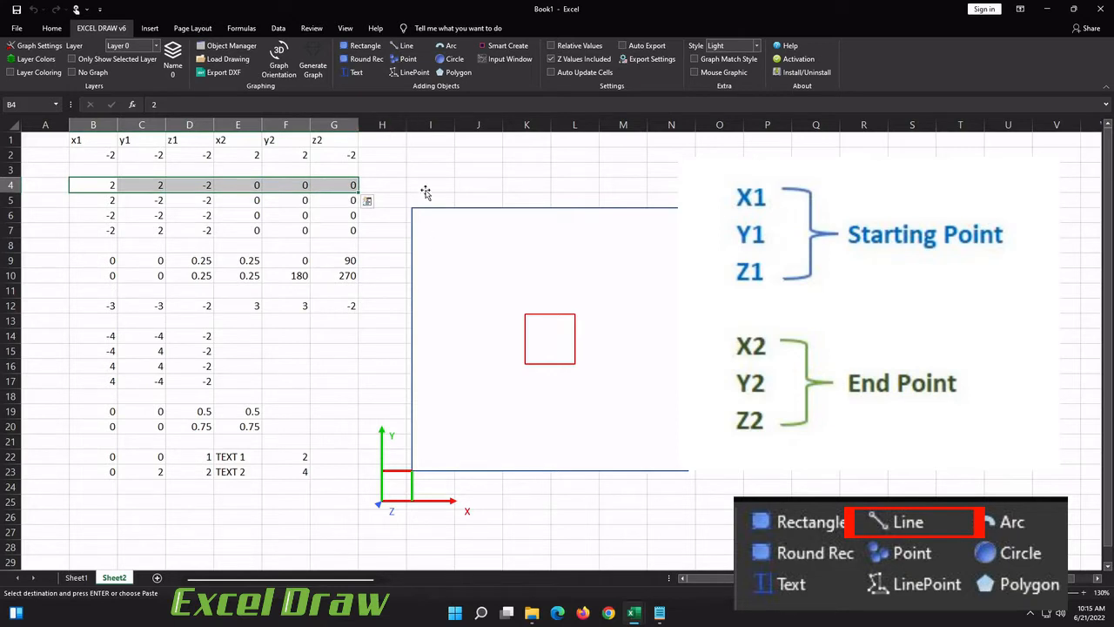
{"action": "left_click", "coordinate": [402, 50]}
{"action": "left_click_drag", "start_coordinate": [103, 200], "coordinate": [330, 226]}
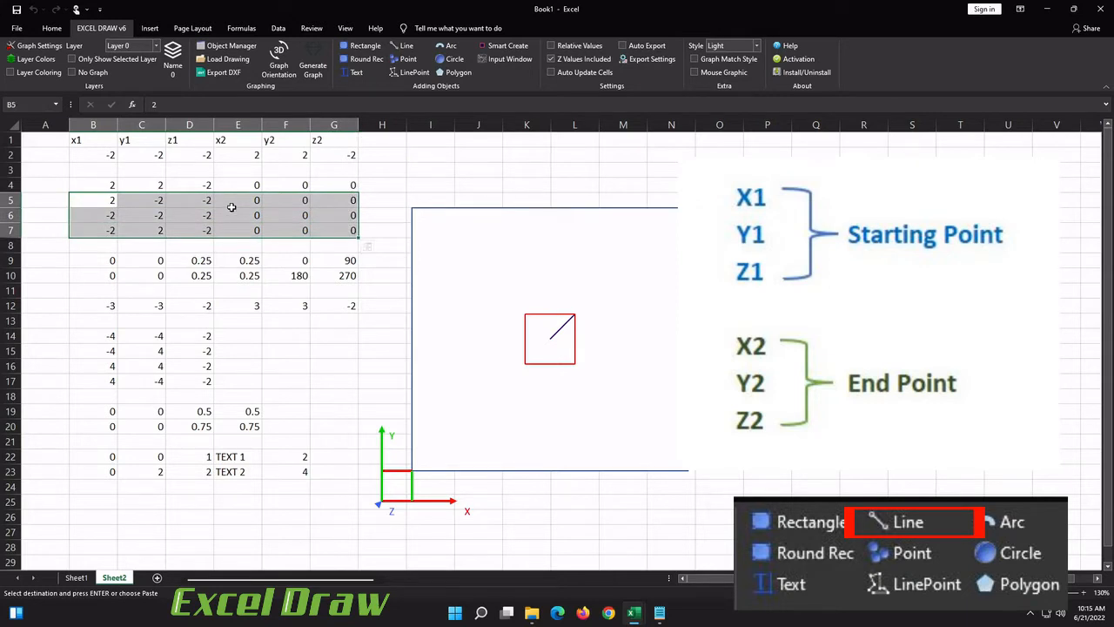
{"action": "left_click", "coordinate": [402, 45]}
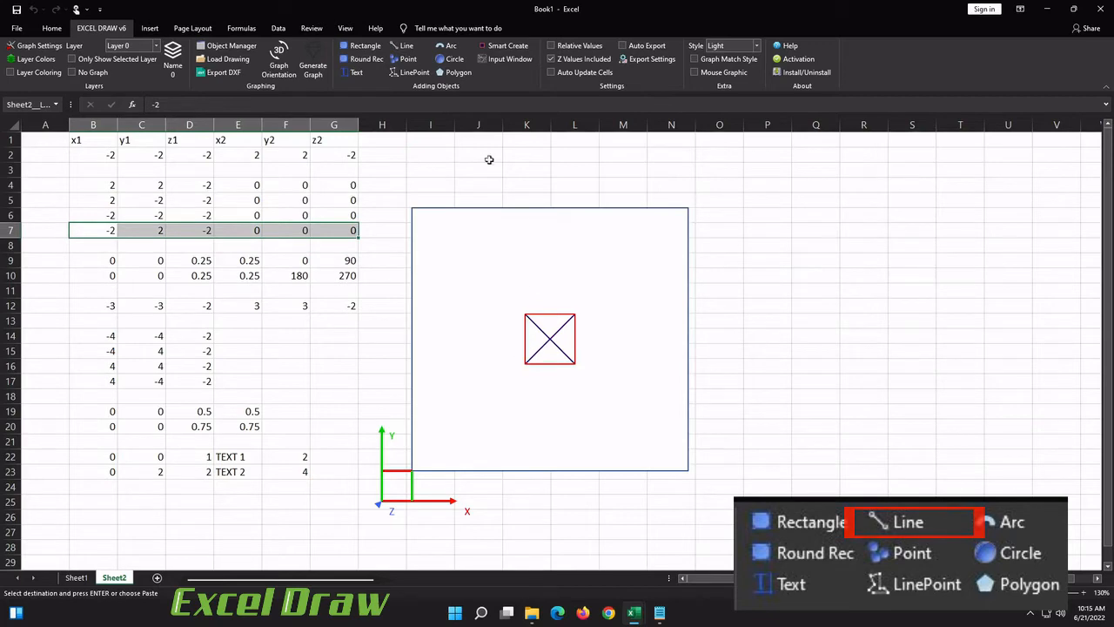
Switch the graph orientation to the 3D view to show the four lines rising from the rectangle
{"action": "left_click", "coordinate": [279, 61]}
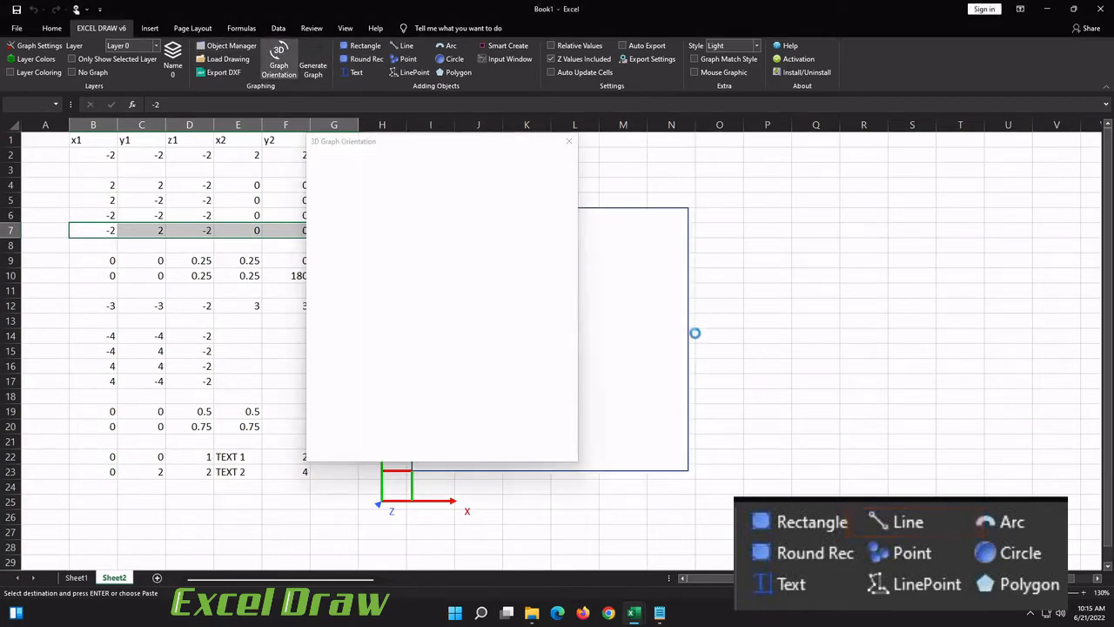
{"action": "mouse_move", "coordinate": [497, 143]}
{"action": "left_mouse_down"}
{"action": "mouse_move", "coordinate": [797, 146]}
{"action": "mouse_move", "coordinate": [943, 166]}
{"action": "left_mouse_up"}
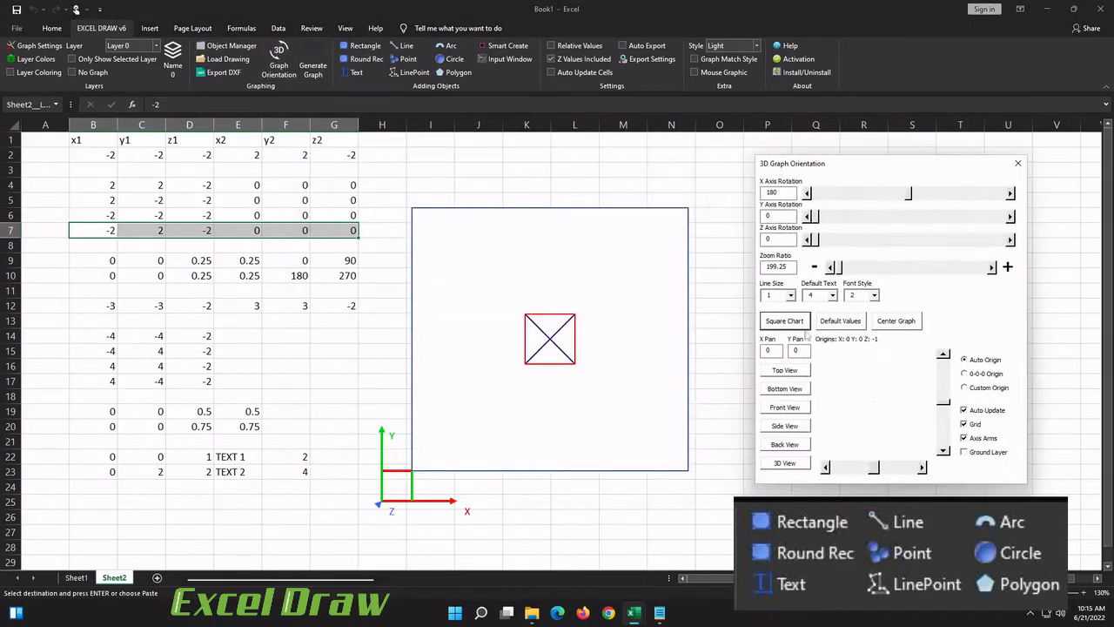
{"action": "left_click", "coordinate": [786, 464]}
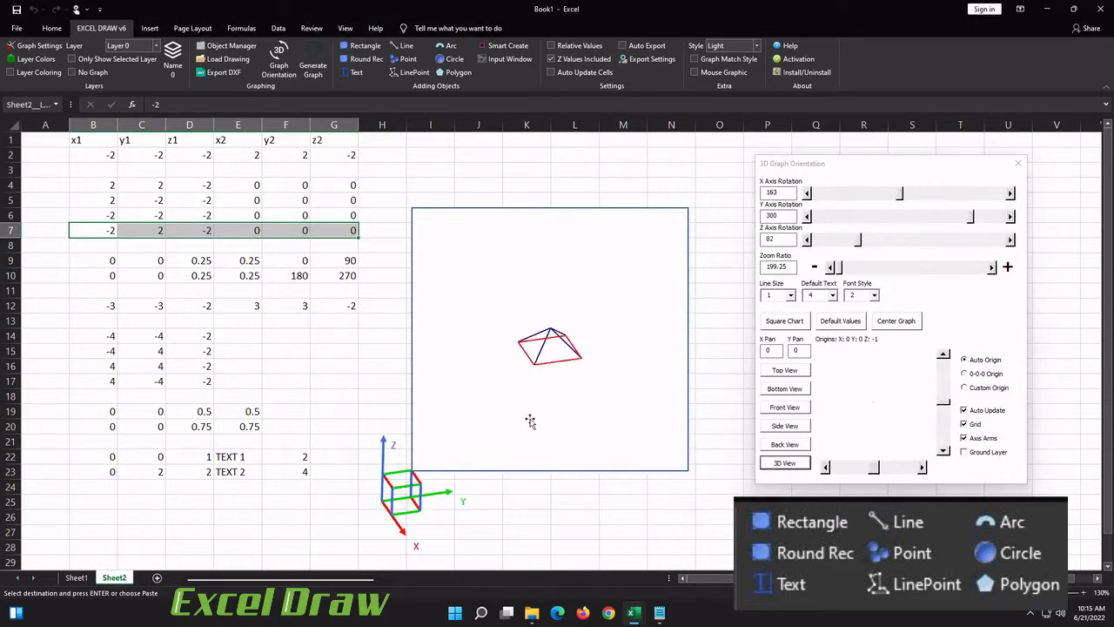
{"action": "left_click", "coordinate": [1017, 164]}
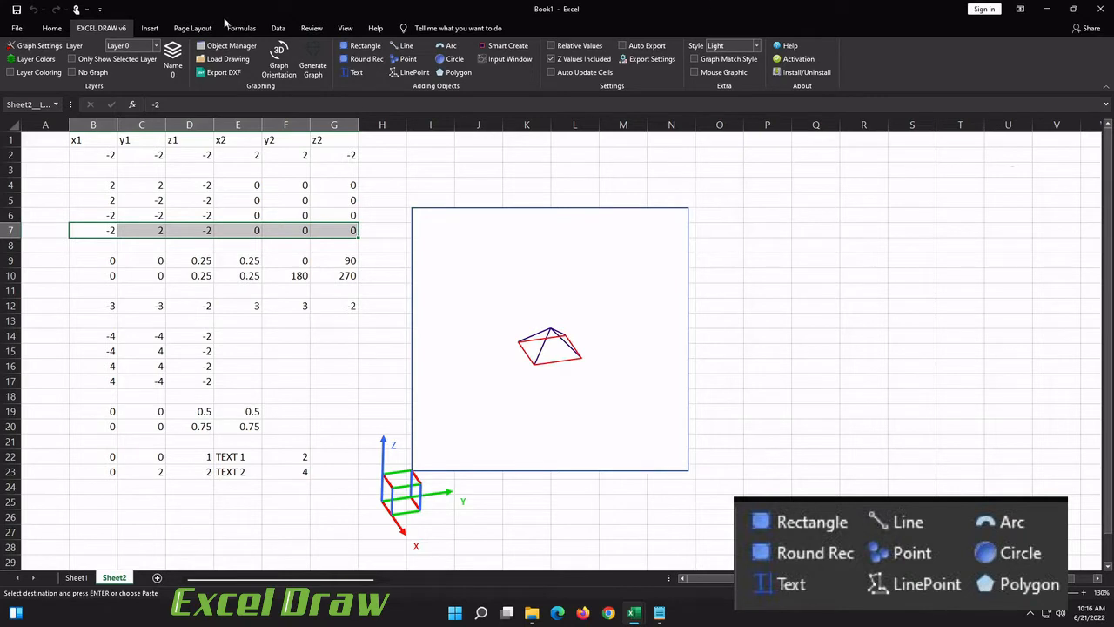
Look through the available layers and the default and worksheet layer names without changing them
{"action": "left_click", "coordinate": [156, 46]}
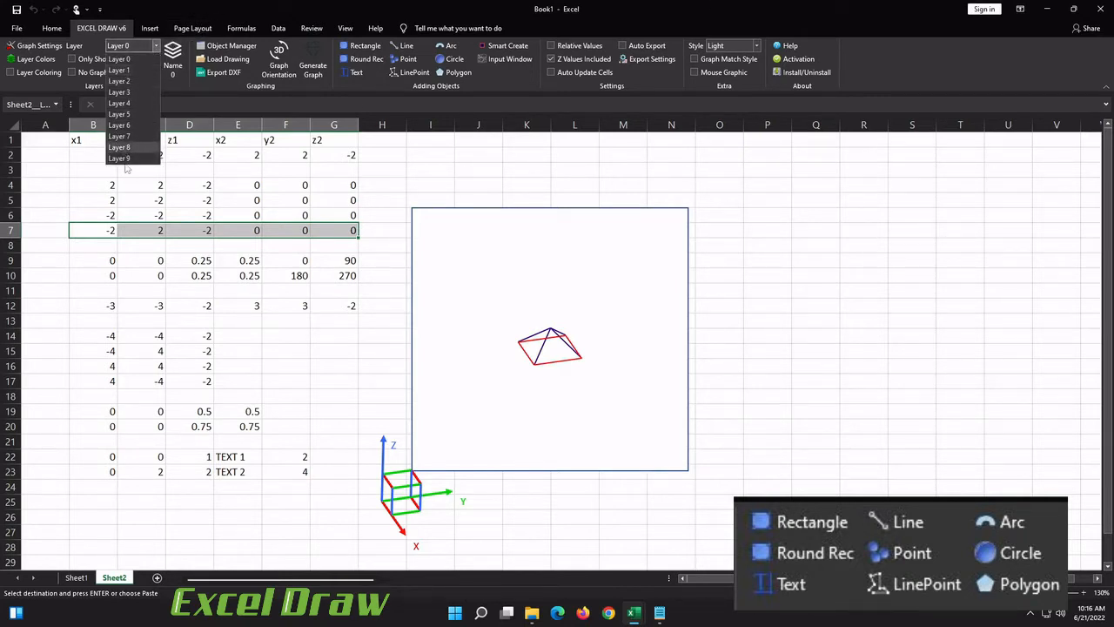
{"action": "left_click", "coordinate": [452, 163]}
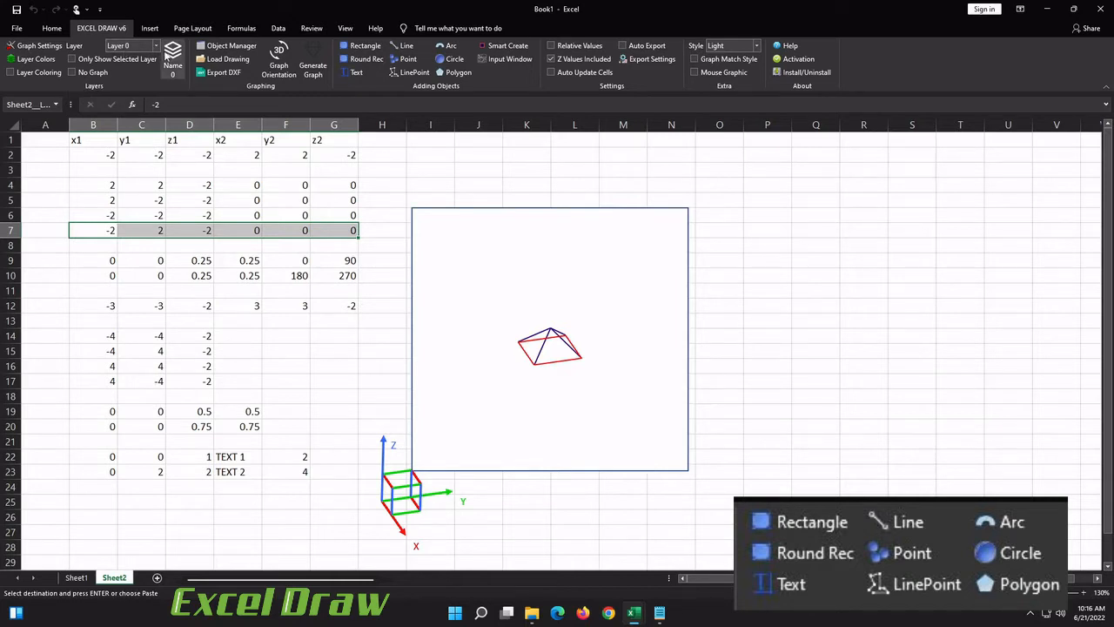
{"action": "left_click", "coordinate": [171, 58]}
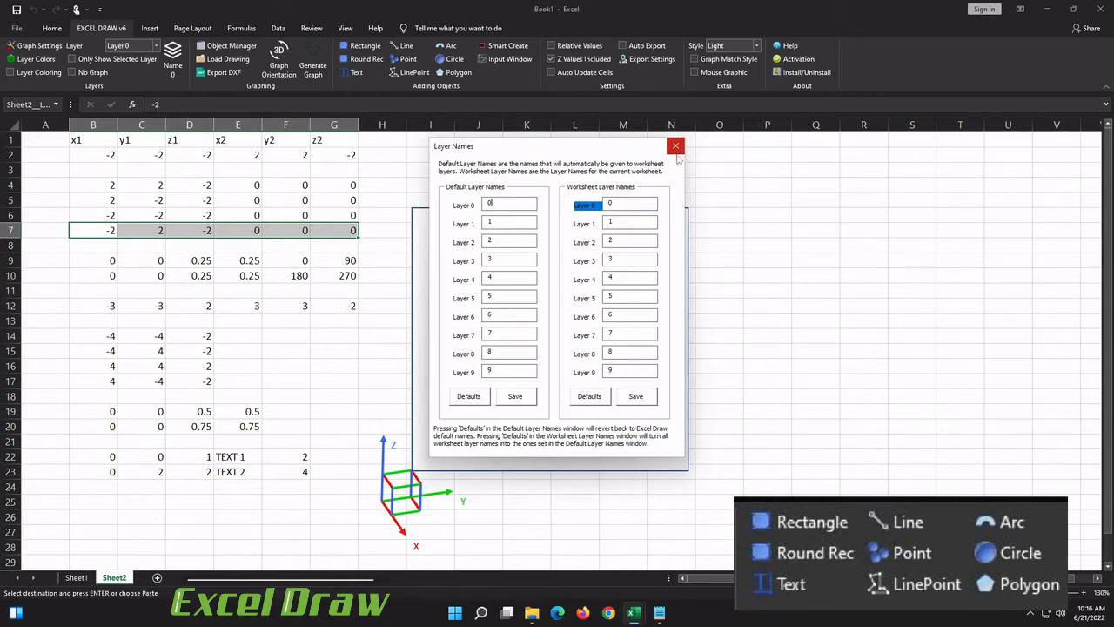
{"action": "left_click", "coordinate": [676, 151]}
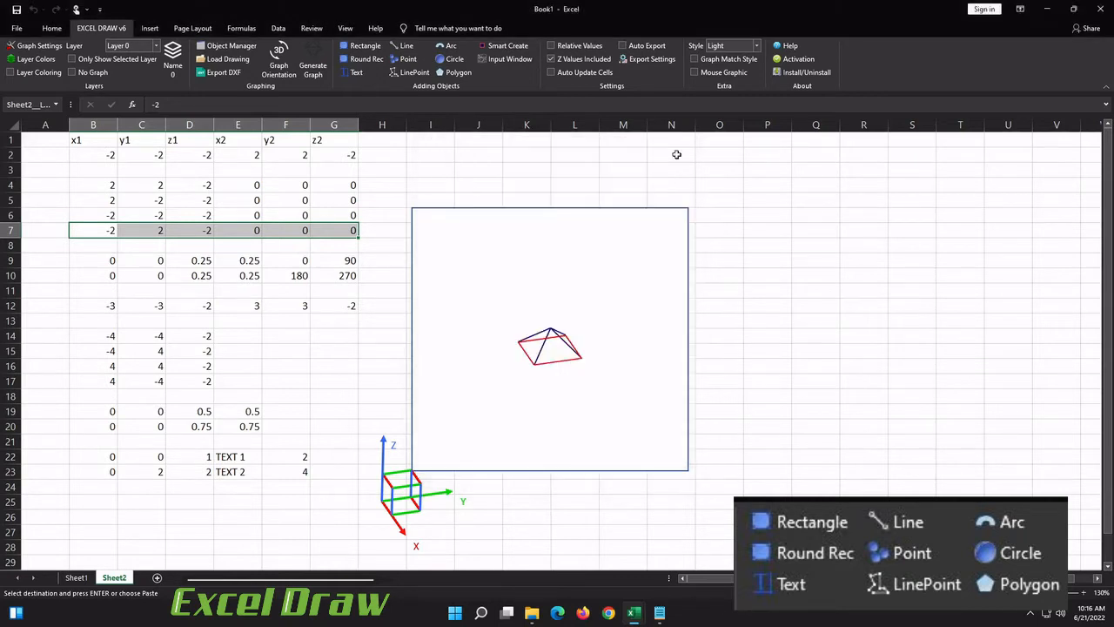
Set the active drawing layer to Layer 1
{"action": "left_click", "coordinate": [157, 46]}
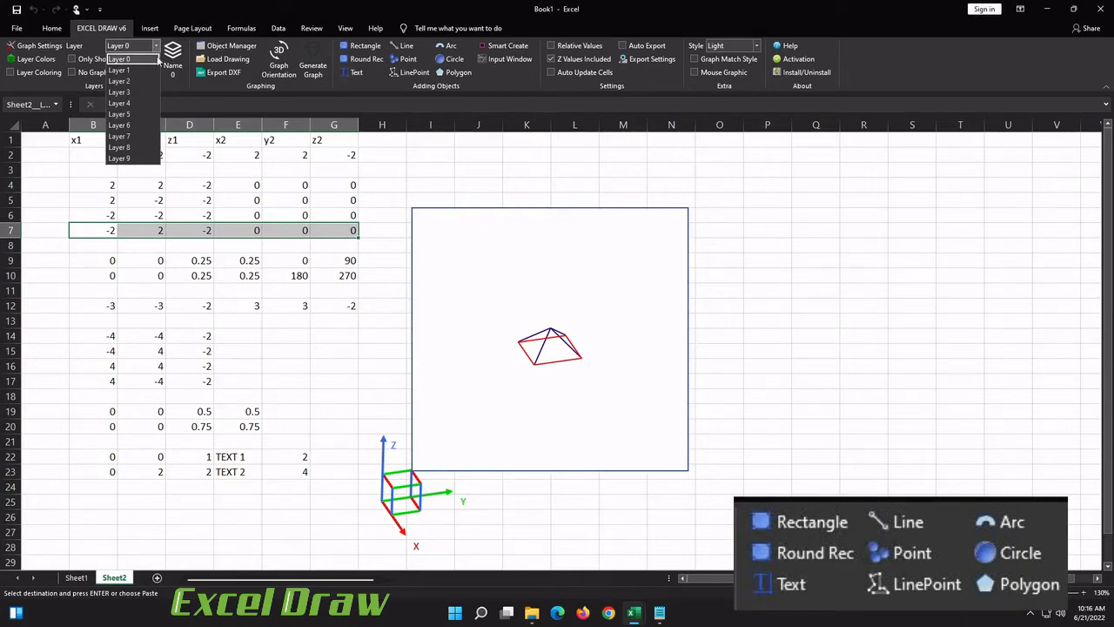
{"action": "left_click", "coordinate": [129, 70]}
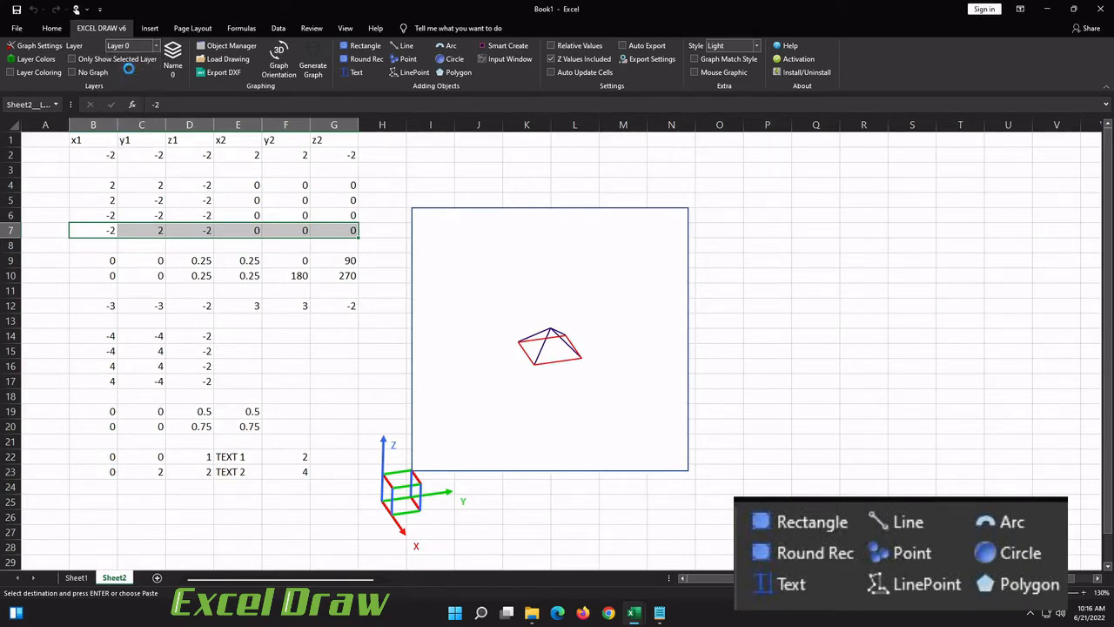
Examine the arc values in row 9 cell by cell: centre coordinates, radius, starting angle and ending angle
{"action": "left_click_drag", "start_coordinate": [107, 260], "coordinate": [333, 271]}
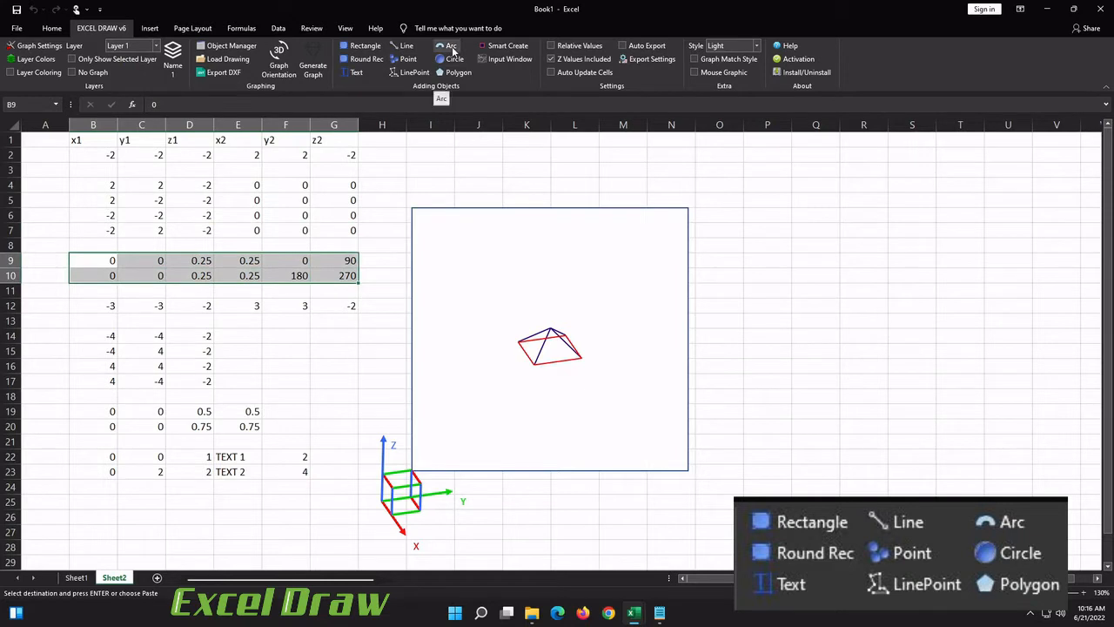
{"action": "left_click_drag", "start_coordinate": [106, 263], "coordinate": [335, 268]}
{"action": "left_click", "coordinate": [177, 273]}
{"action": "left_click", "coordinate": [105, 262]}
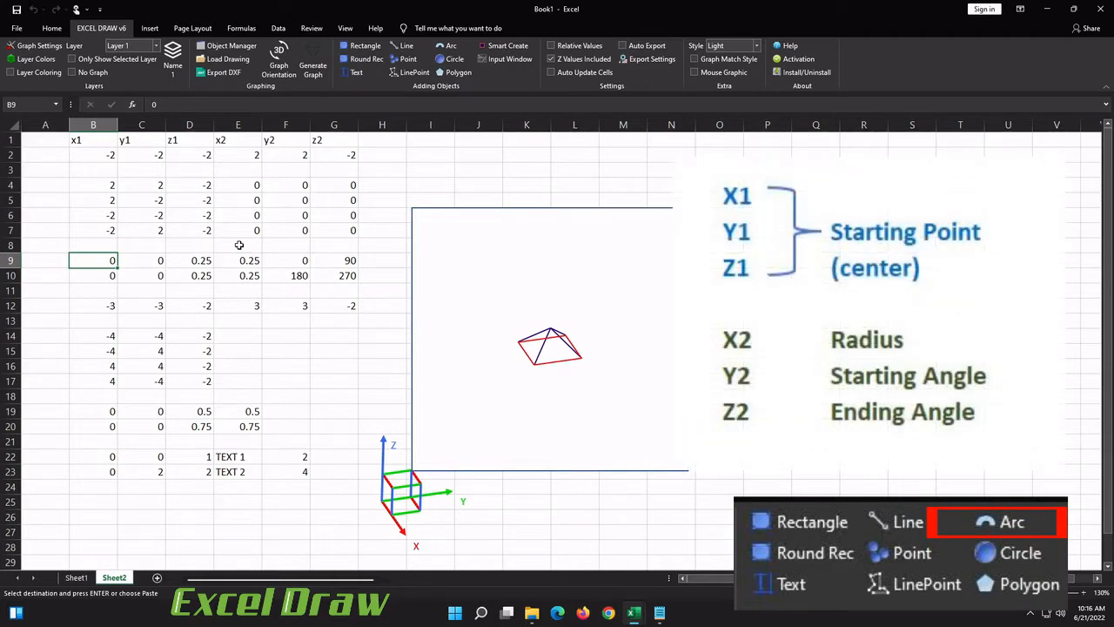
{"action": "key", "text": "Right"}
{"action": "key", "text": "Right"}
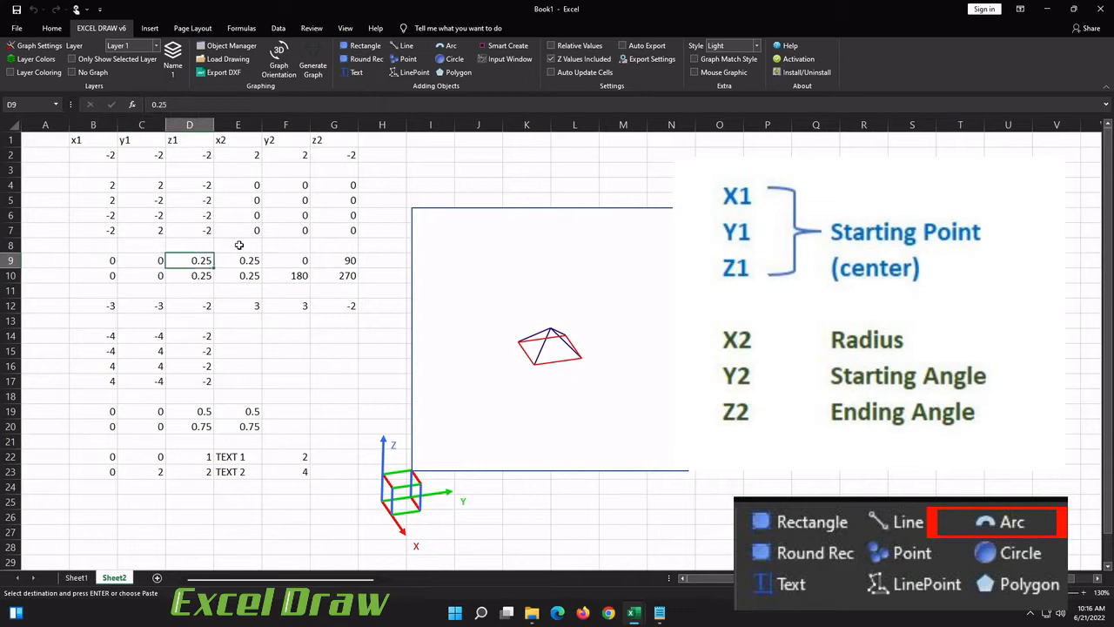
{"action": "key", "text": "Left"}
{"action": "key", "text": "Left"}
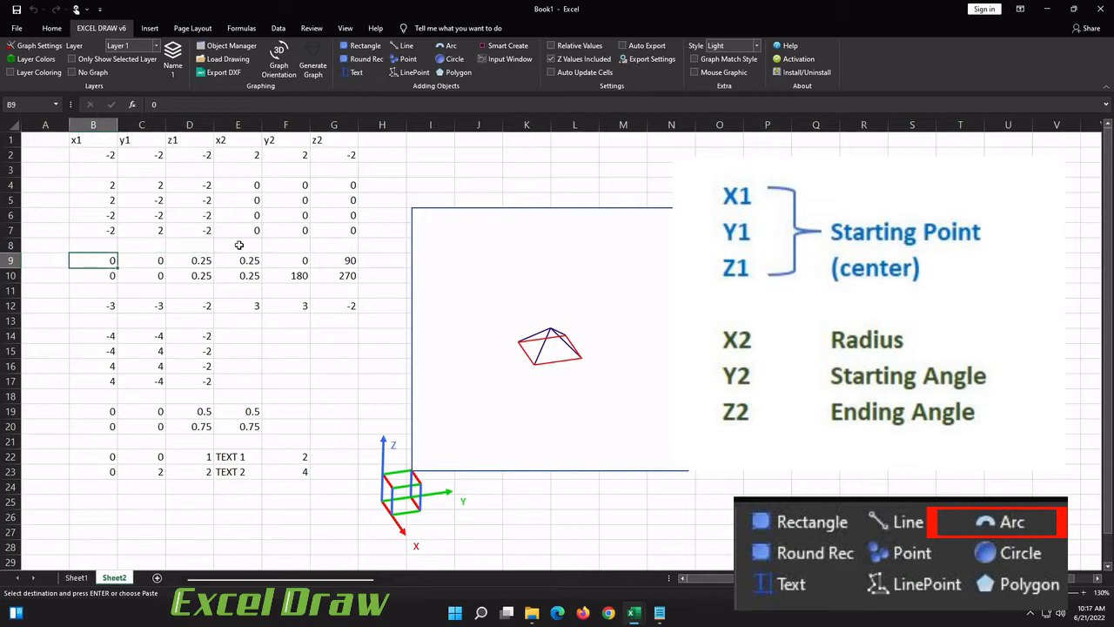
{"action": "key", "text": "Right"}
{"action": "key", "text": "Left"}
{"action": "key", "text": "Right"}
{"action": "key", "text": "Right"}
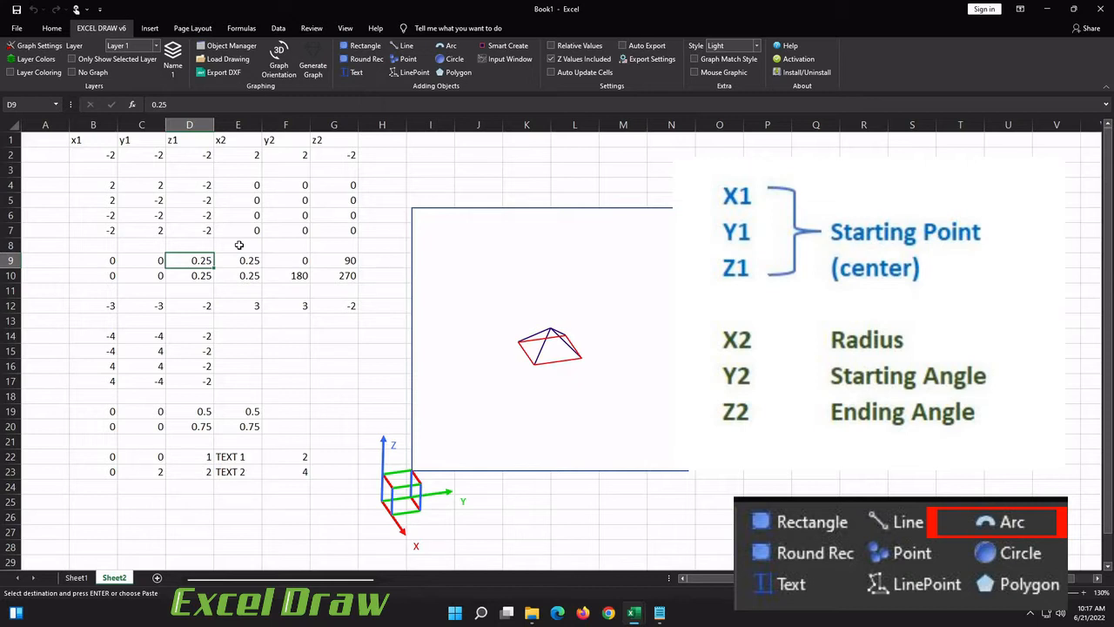
{"action": "key", "text": "Right"}
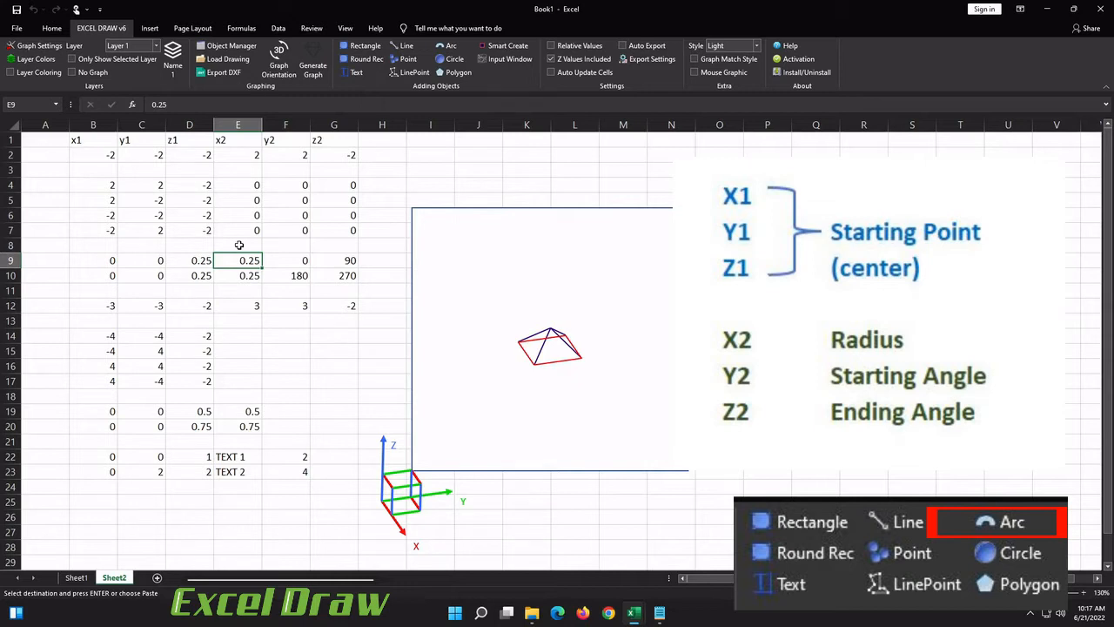
{"action": "key", "text": "Right"}
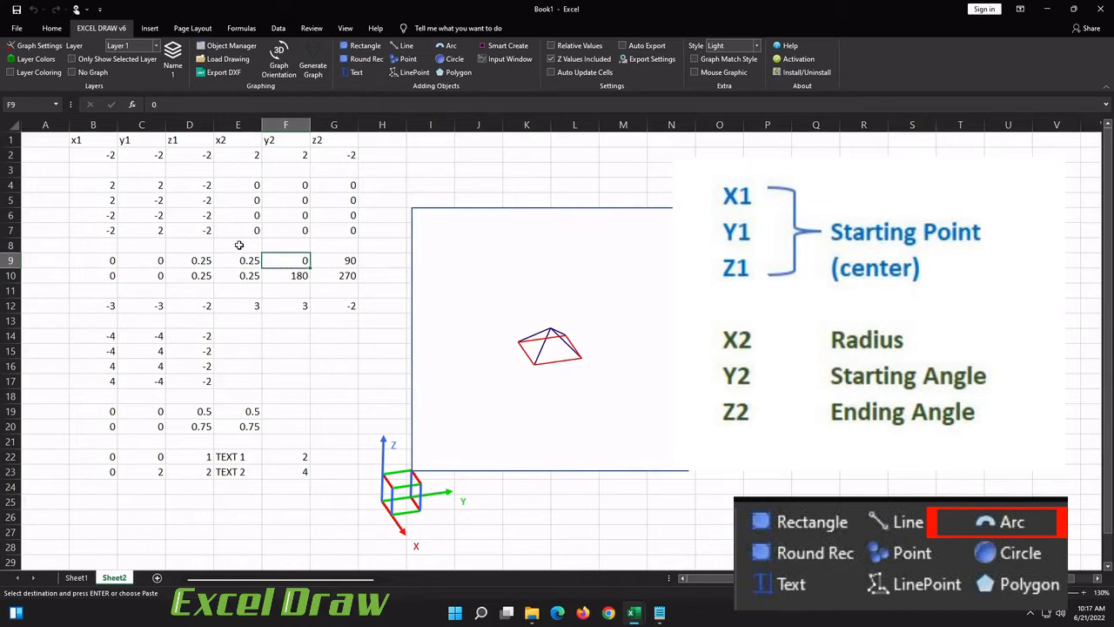
{"action": "key", "text": "Right"}
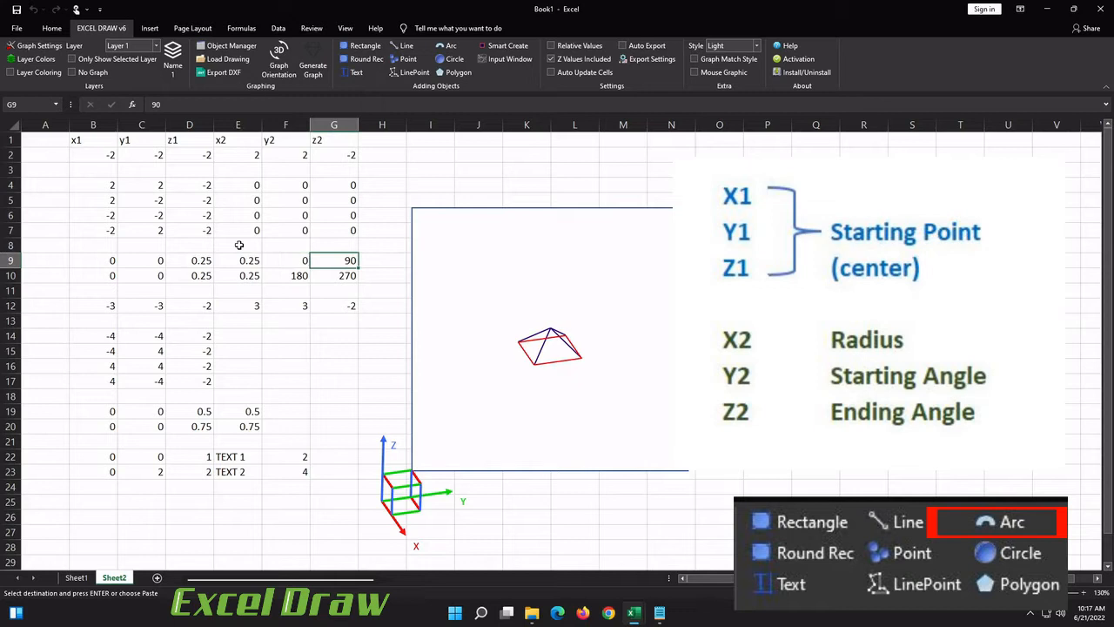
Create an arc from the values in B9:G9 and enlarge the drawing through the 3D graph orientation settings
{"action": "left_click_drag", "start_coordinate": [109, 259], "coordinate": [333, 258]}
{"action": "left_click", "coordinate": [450, 46]}
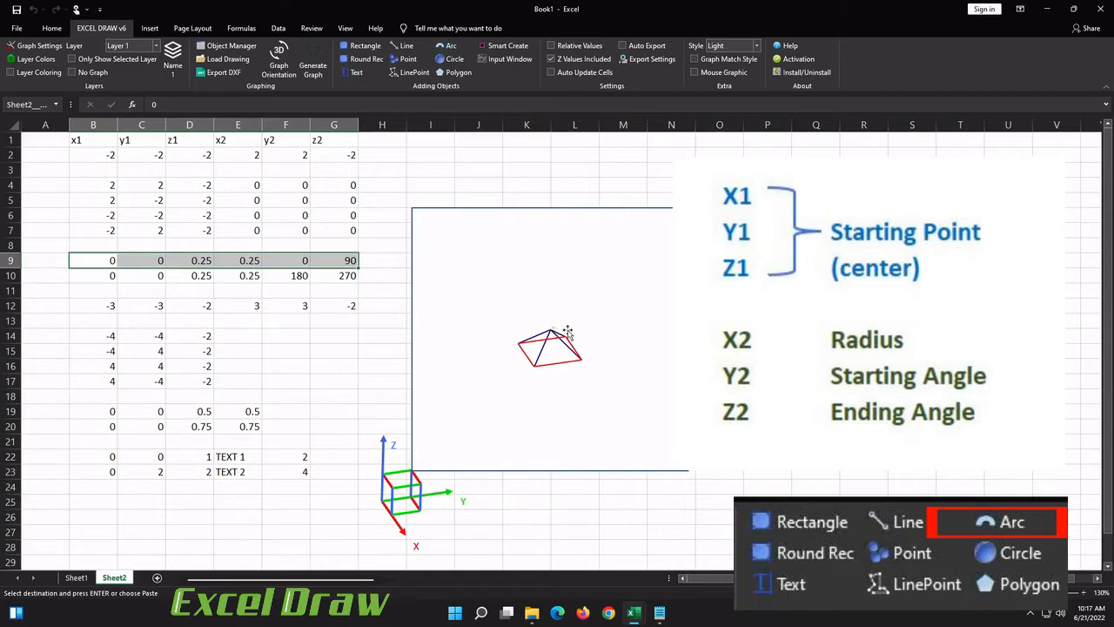
{"action": "left_click", "coordinate": [282, 65]}
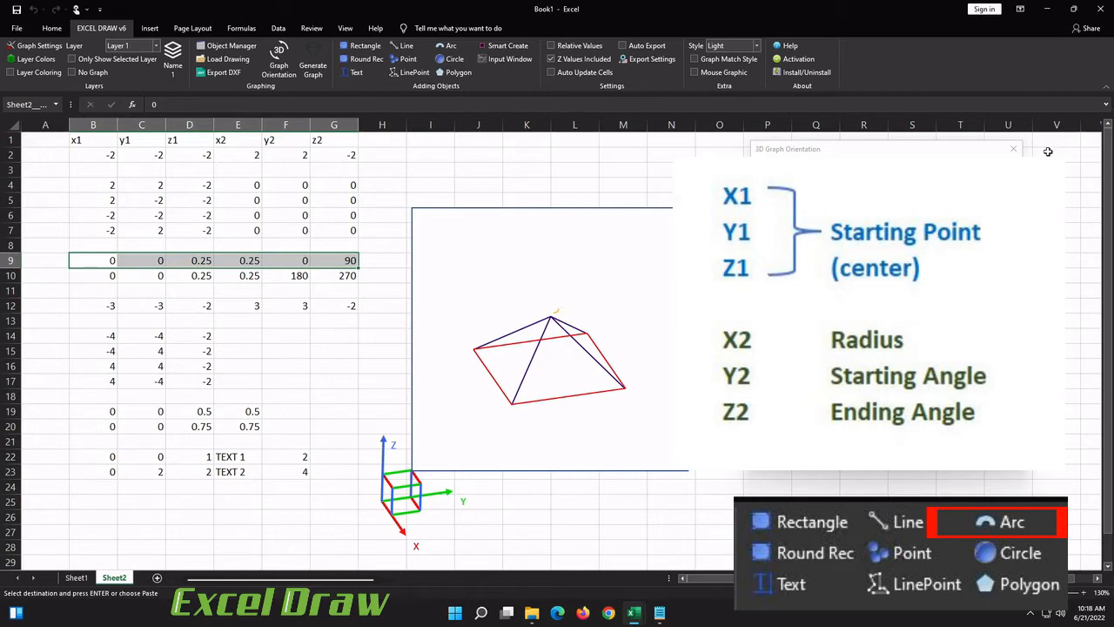
{"action": "left_click", "coordinate": [1013, 149]}
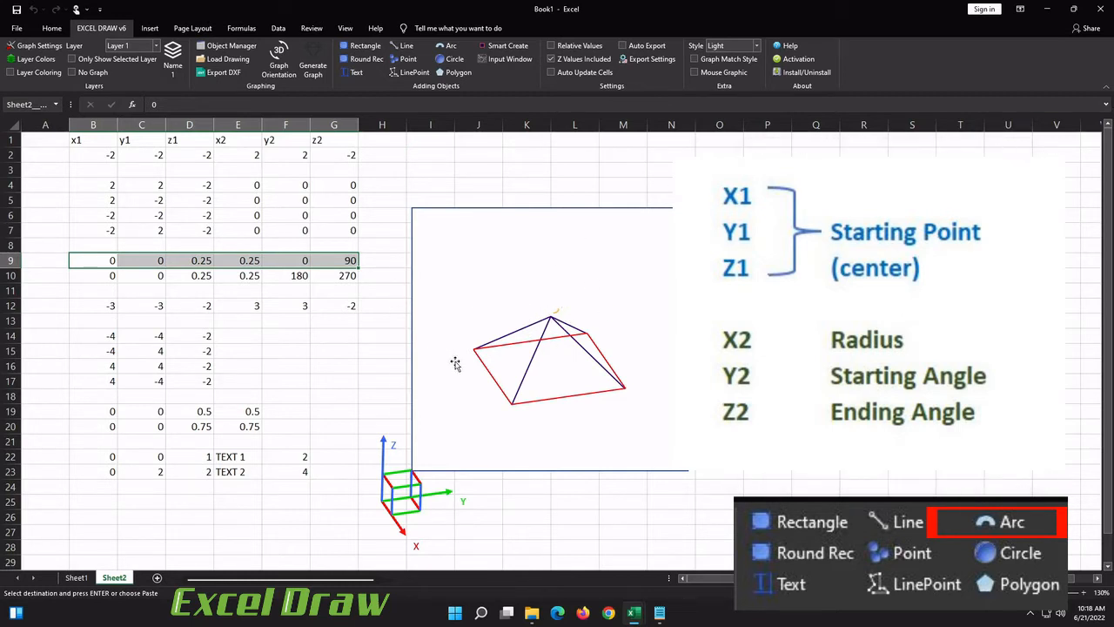
Set the first arc's radius in E9 to 1
{"action": "left_click", "coordinate": [330, 261]}
{"action": "left_click", "coordinate": [248, 261]}
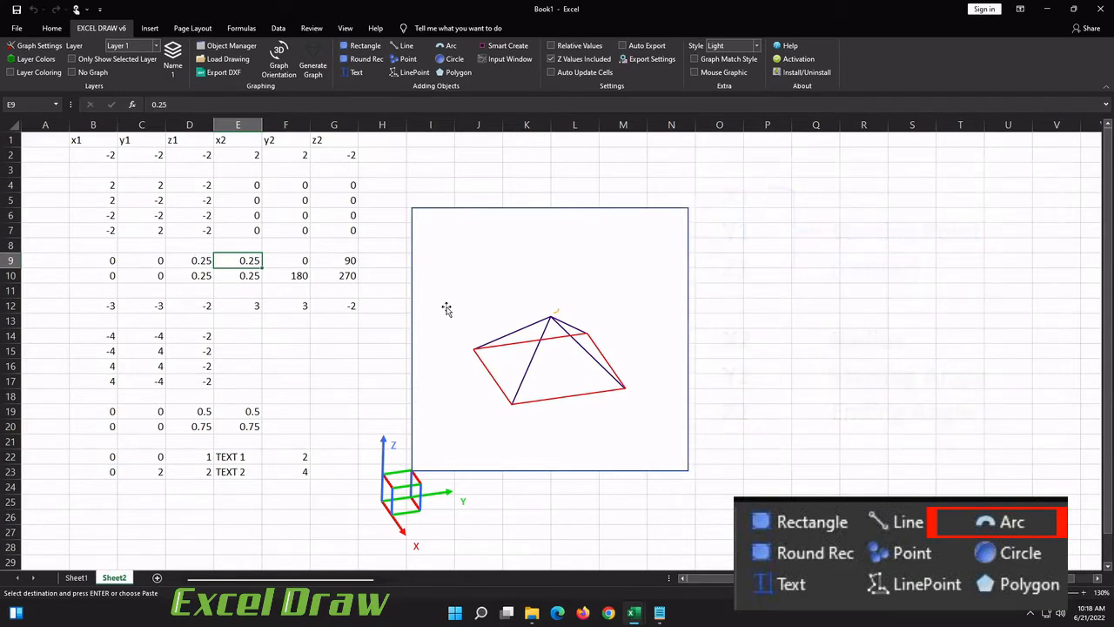
{"action": "type", "text": "1"}
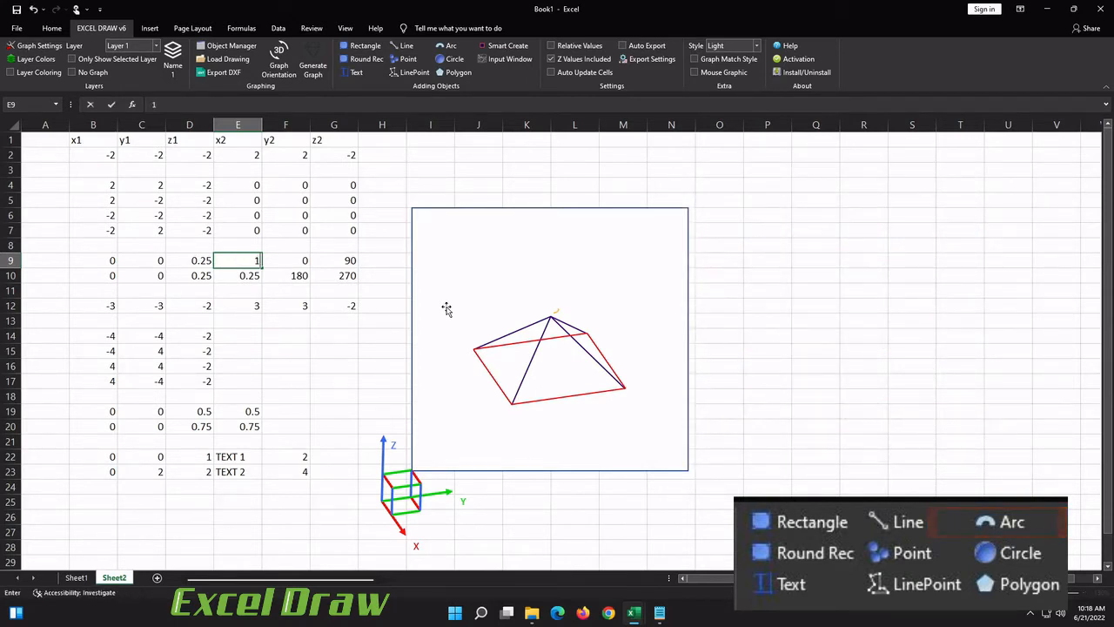
{"action": "left_click", "coordinate": [368, 316]}
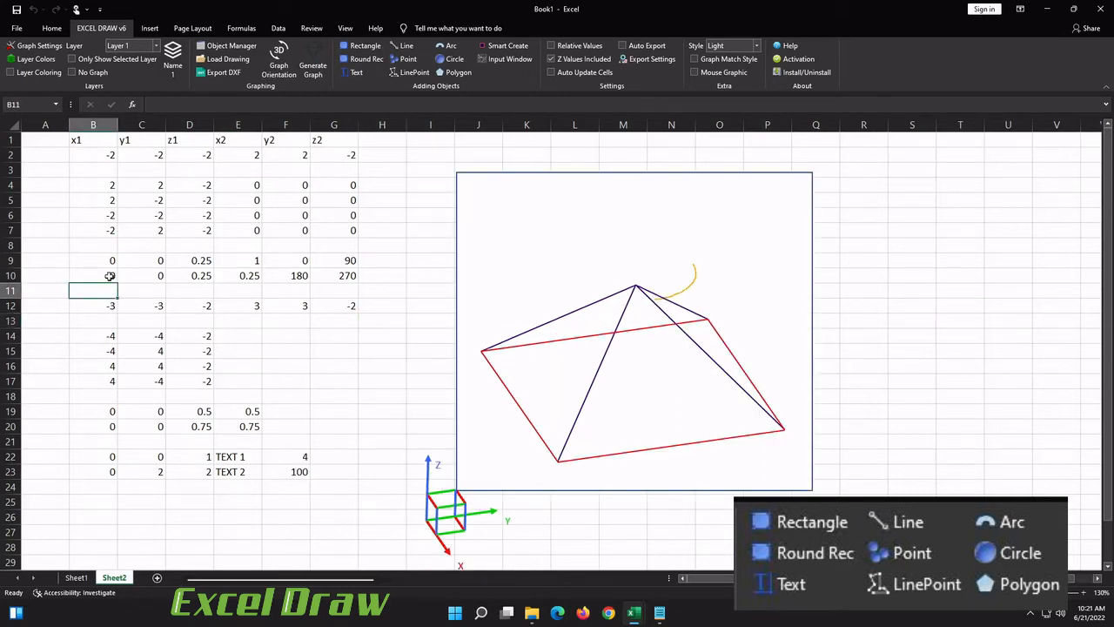
Create a second arc from B10:G10, then regenerate the graph with its radius in E10 set to 0.5
{"action": "left_click_drag", "start_coordinate": [110, 276], "coordinate": [349, 275]}
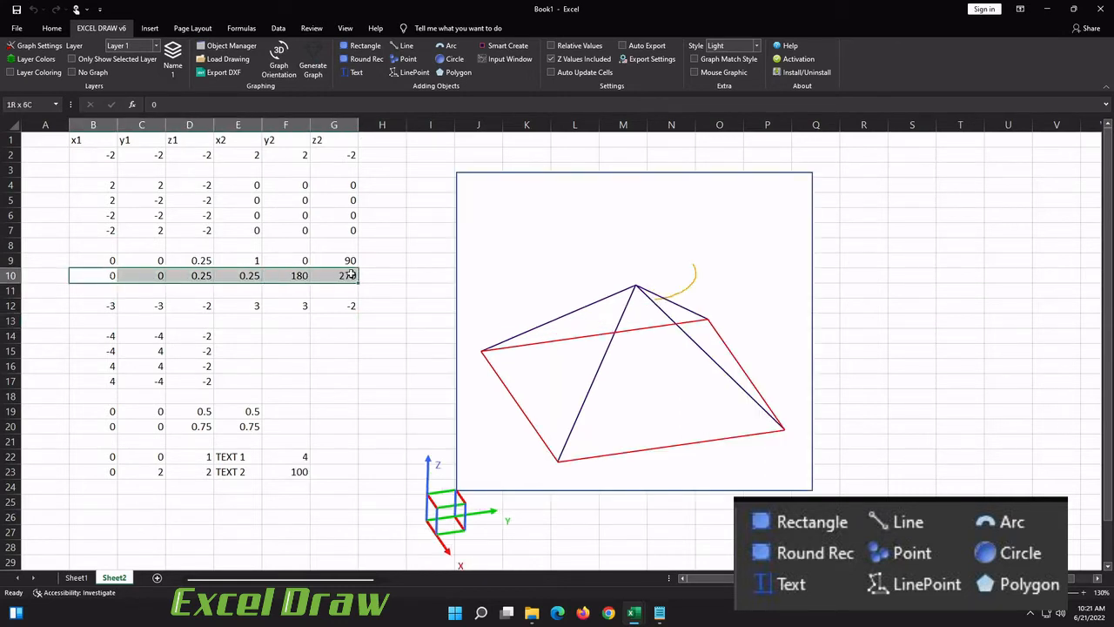
{"action": "left_click", "coordinate": [453, 52]}
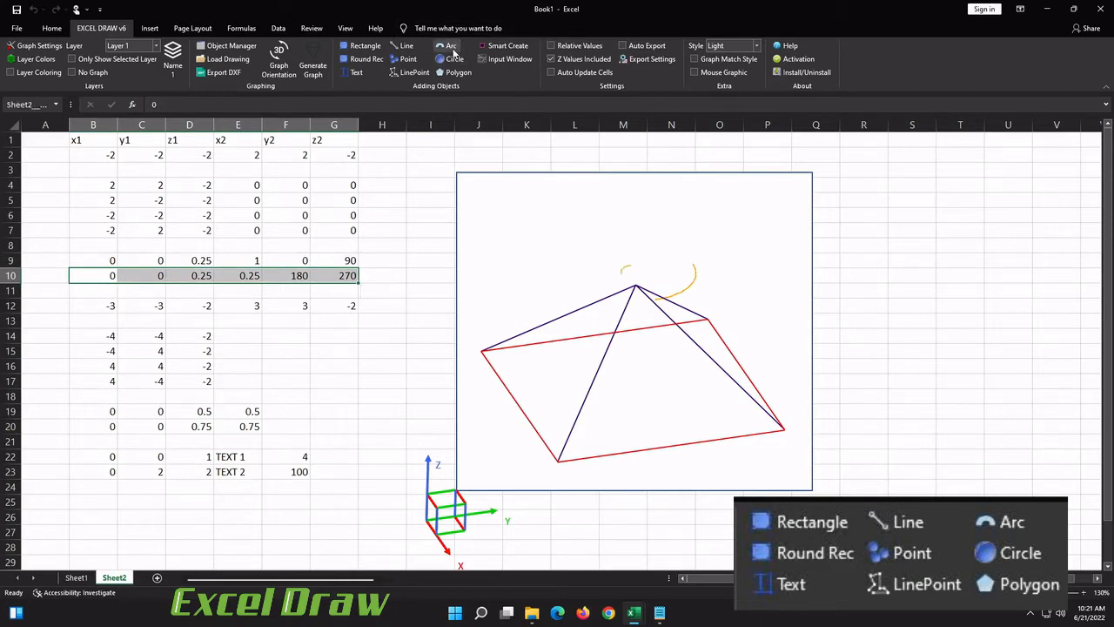
{"action": "left_click", "coordinate": [247, 276]}
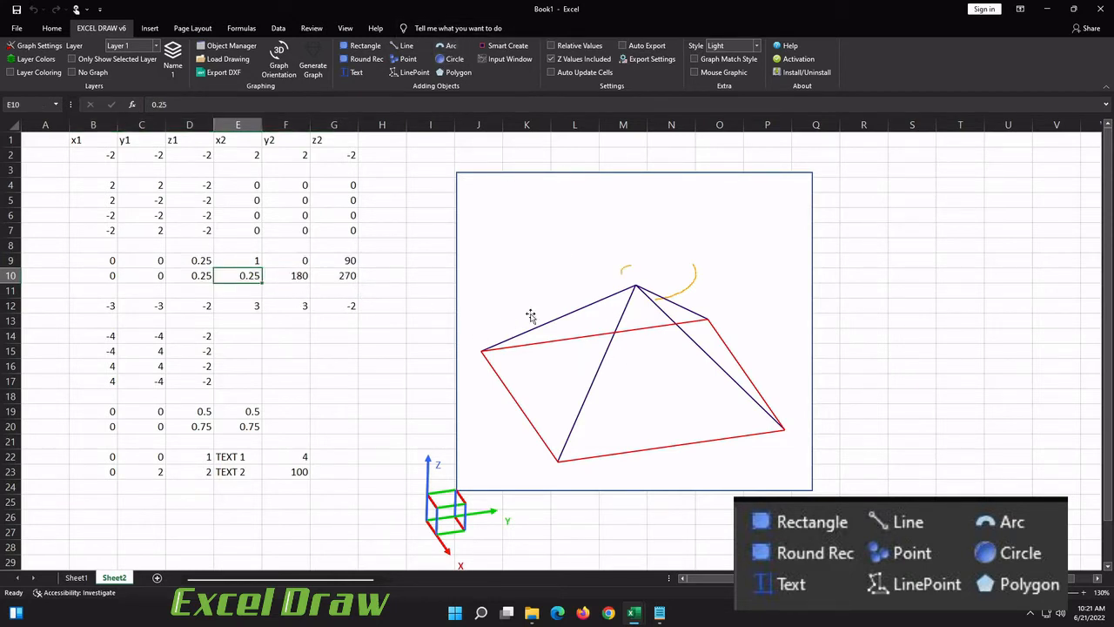
{"action": "type", "text": "0.5"}
{"action": "key", "text": "Return"}
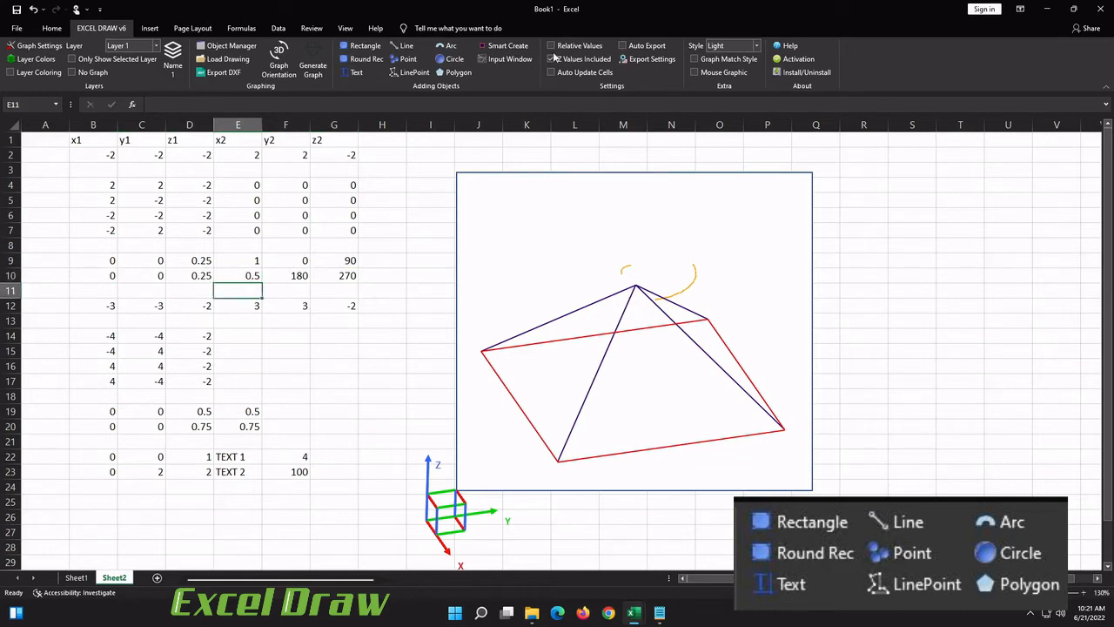
{"action": "left_click", "coordinate": [311, 70]}
Create a rounded rectangle from the corner coordinates in B12:G12
{"action": "left_click_drag", "start_coordinate": [93, 305], "coordinate": [344, 305]}
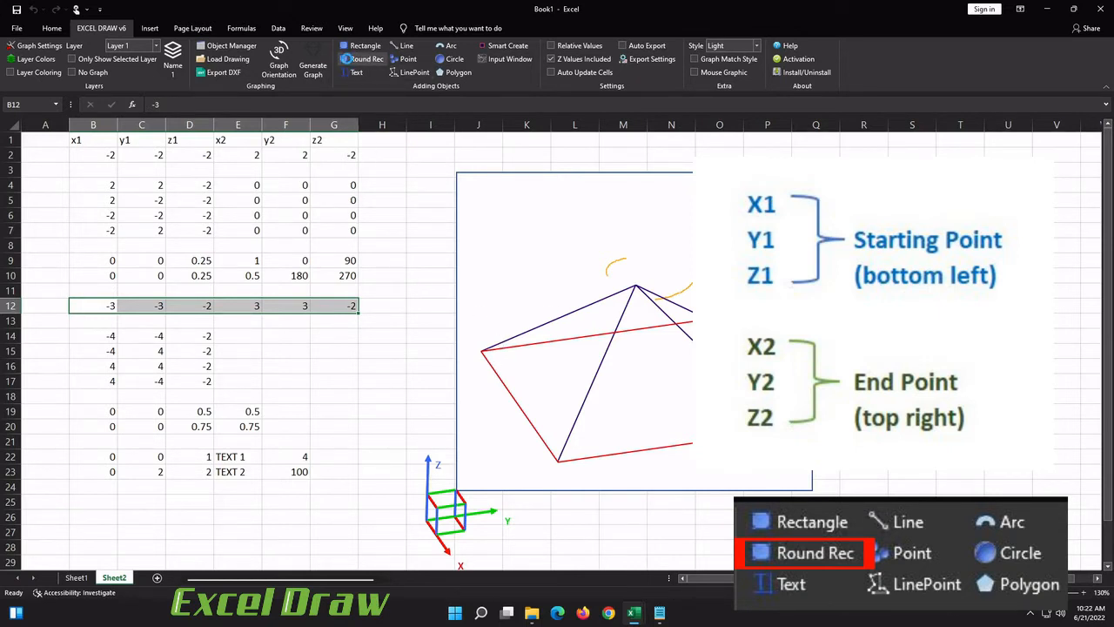
{"action": "left_click", "coordinate": [347, 58]}
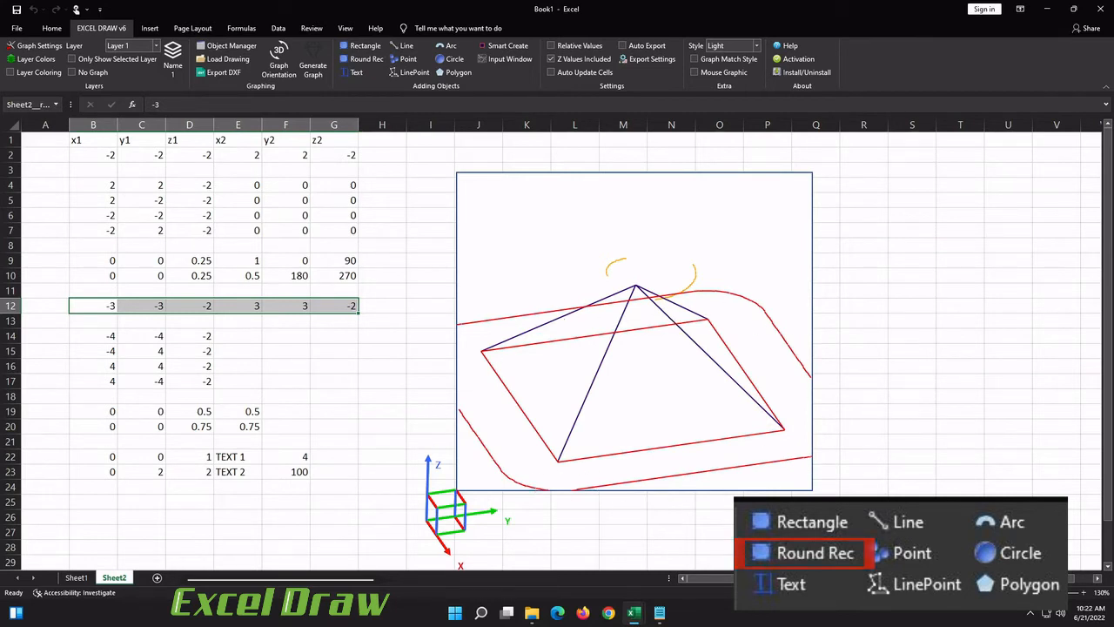
{"action": "left_click", "coordinate": [264, 362]}
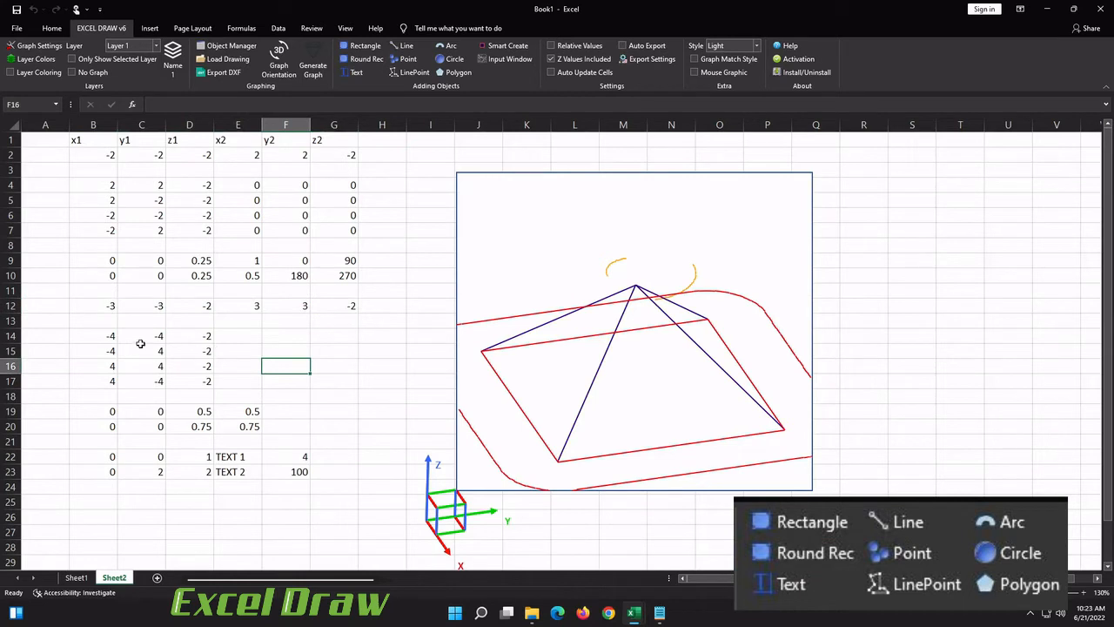
Create four points from the coordinates in B14:D17 and reduce the graph's zoom ratio to 1.59375 to fit them
{"action": "left_click_drag", "start_coordinate": [107, 336], "coordinate": [201, 380]}
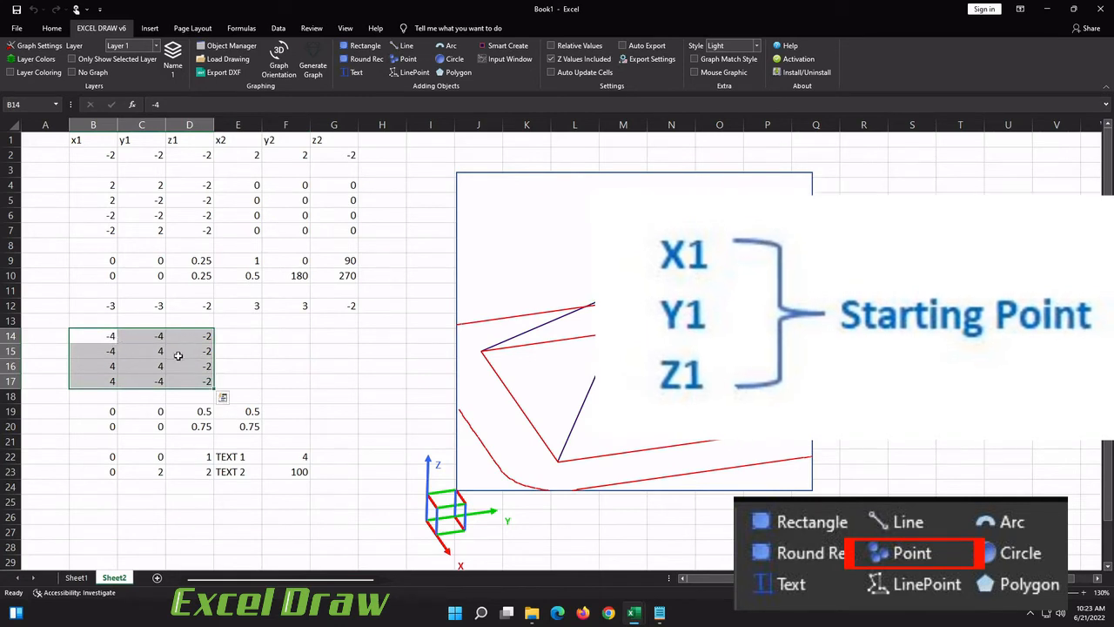
{"action": "left_click", "coordinate": [406, 58]}
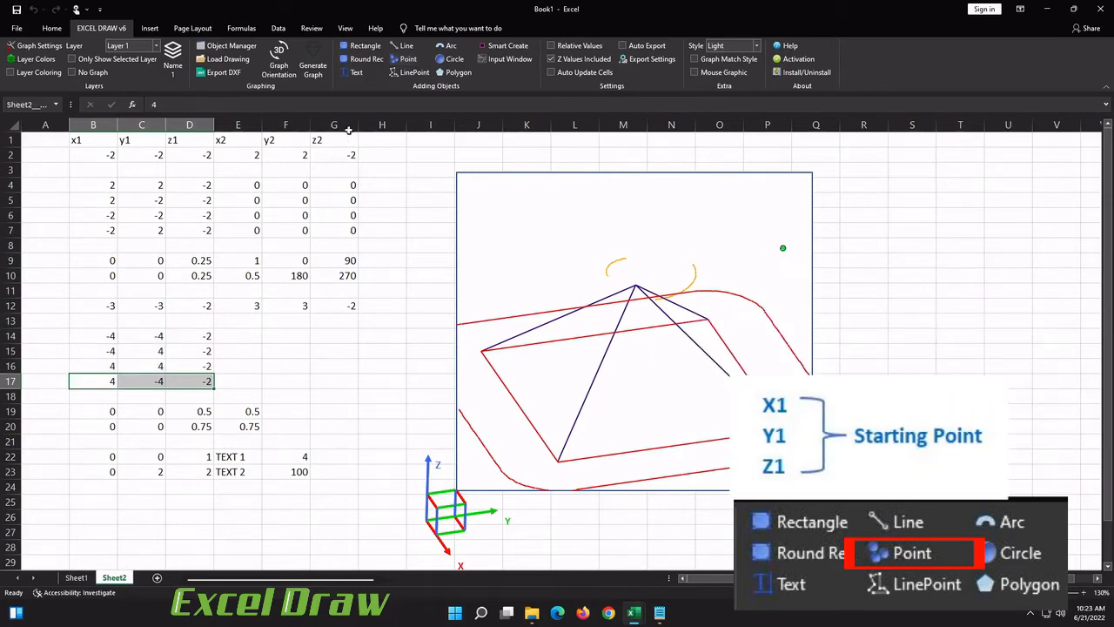
{"action": "left_click", "coordinate": [279, 63]}
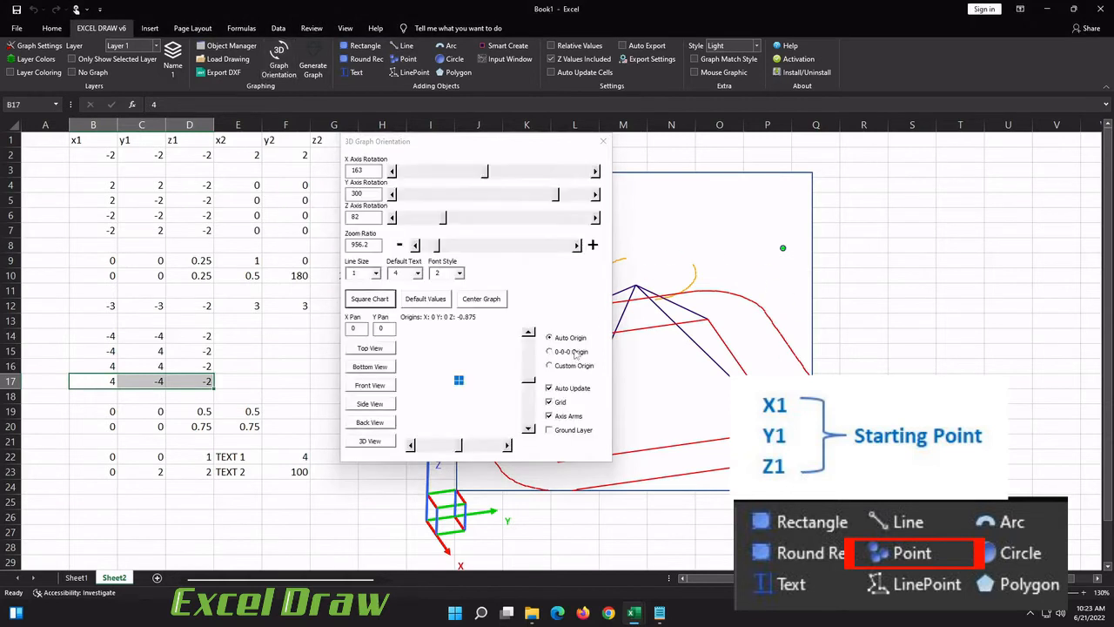
{"action": "mouse_move", "coordinate": [439, 248]}
{"action": "left_mouse_down"}
{"action": "mouse_move", "coordinate": [456, 250]}
{"action": "mouse_move", "coordinate": [429, 249]}
{"action": "left_mouse_up"}
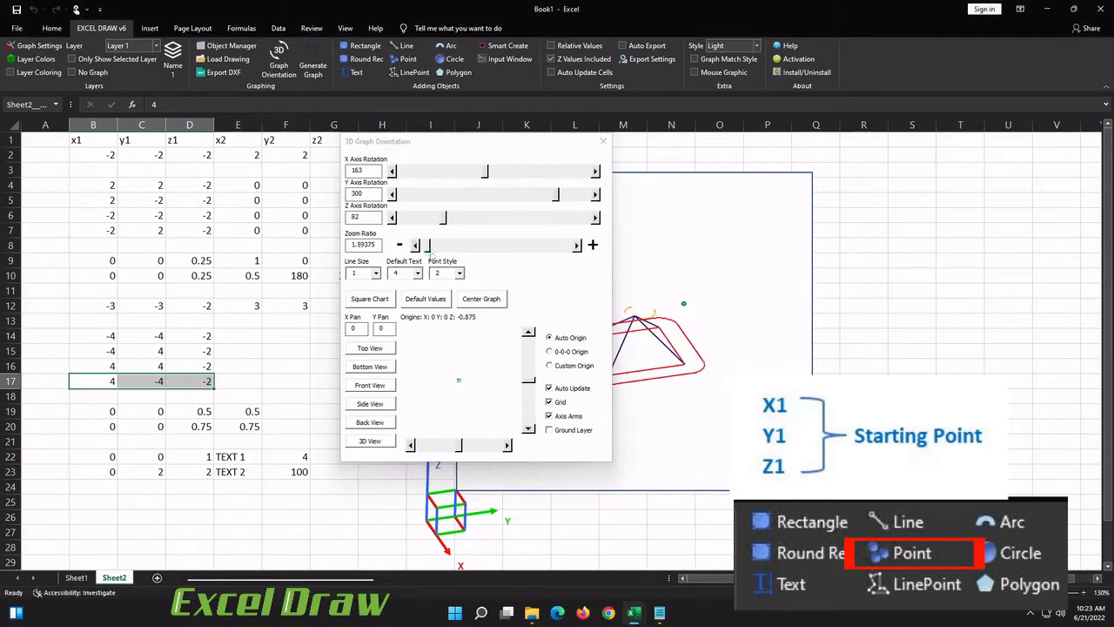
{"action": "left_click", "coordinate": [602, 140]}
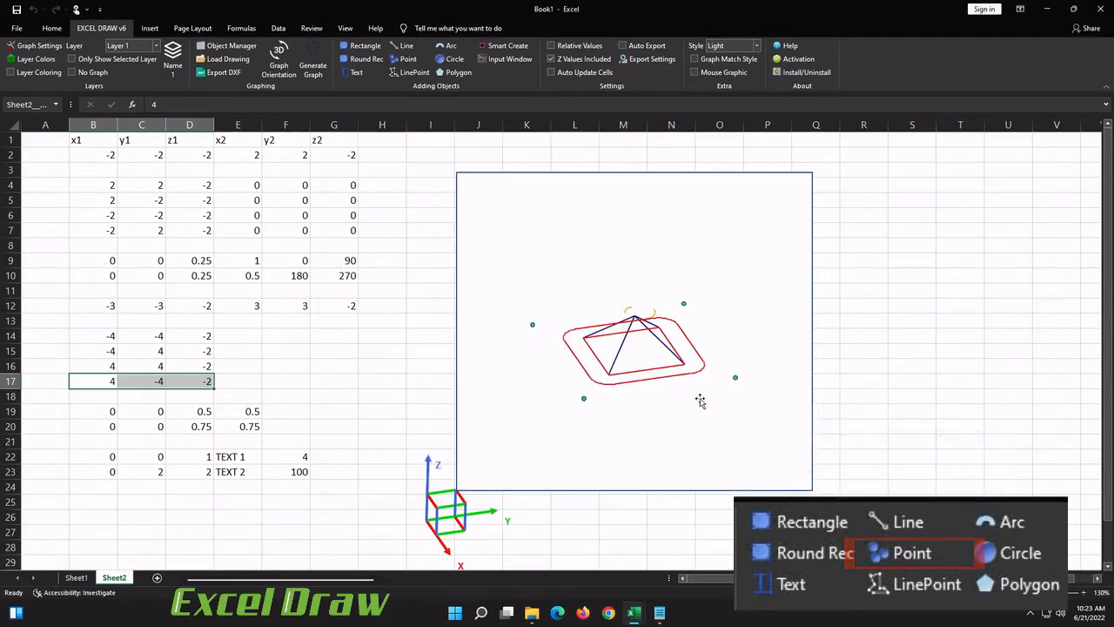
Create two circles from the centre coordinates and radii in B19:E20
{"action": "left_click", "coordinate": [148, 423]}
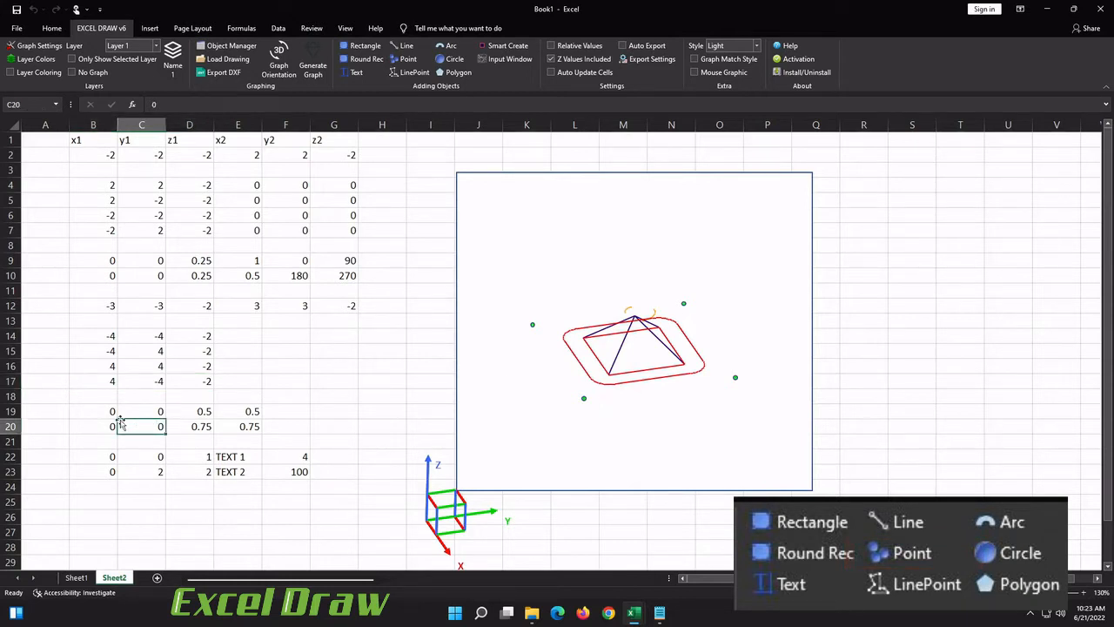
{"action": "left_click", "coordinate": [113, 416]}
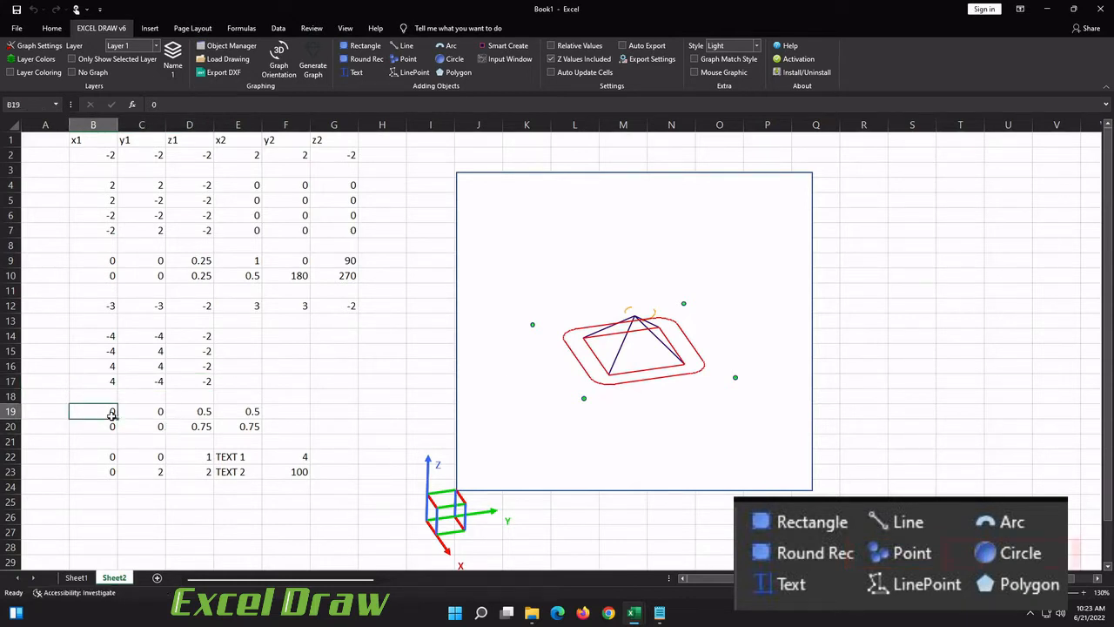
{"action": "left_click", "coordinate": [151, 415]}
{"action": "left_click", "coordinate": [188, 415]}
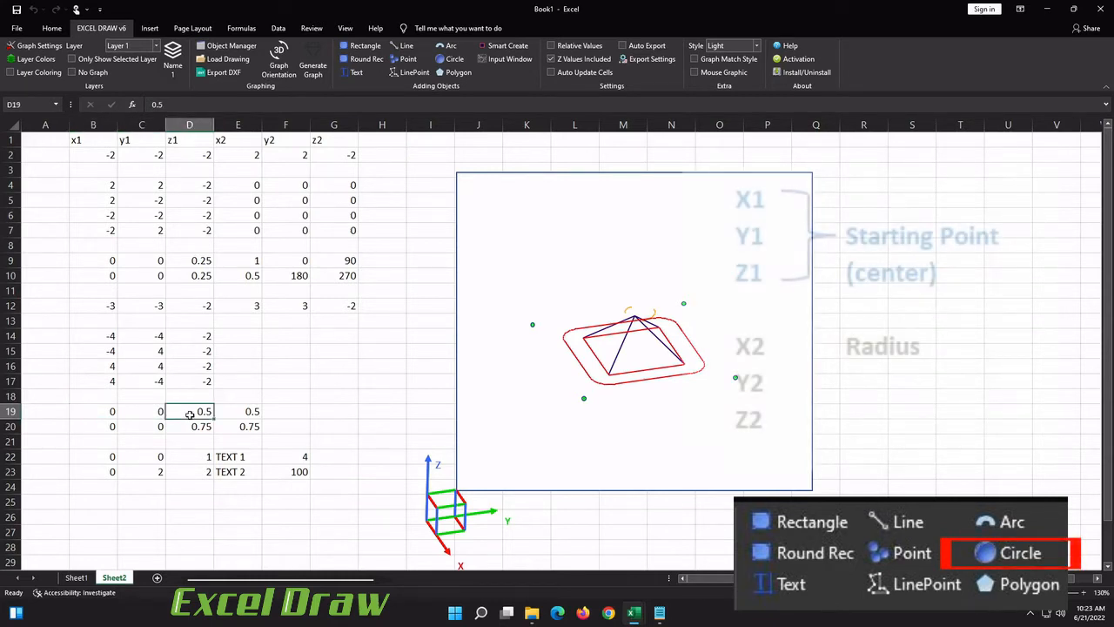
{"action": "left_click", "coordinate": [248, 411]}
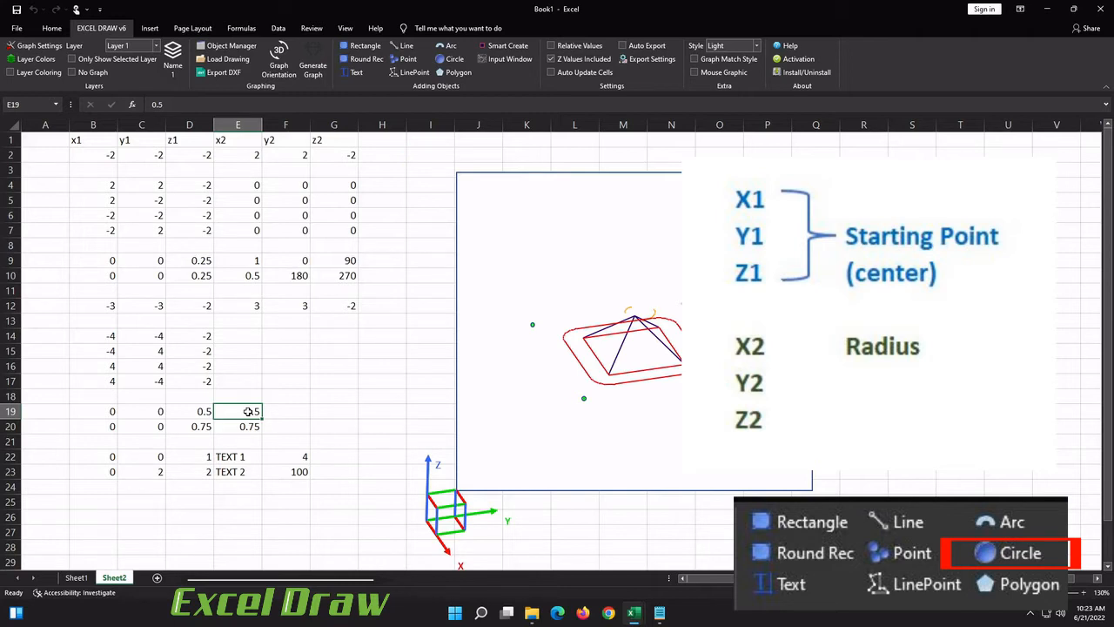
{"action": "left_click_drag", "start_coordinate": [114, 411], "coordinate": [246, 424]}
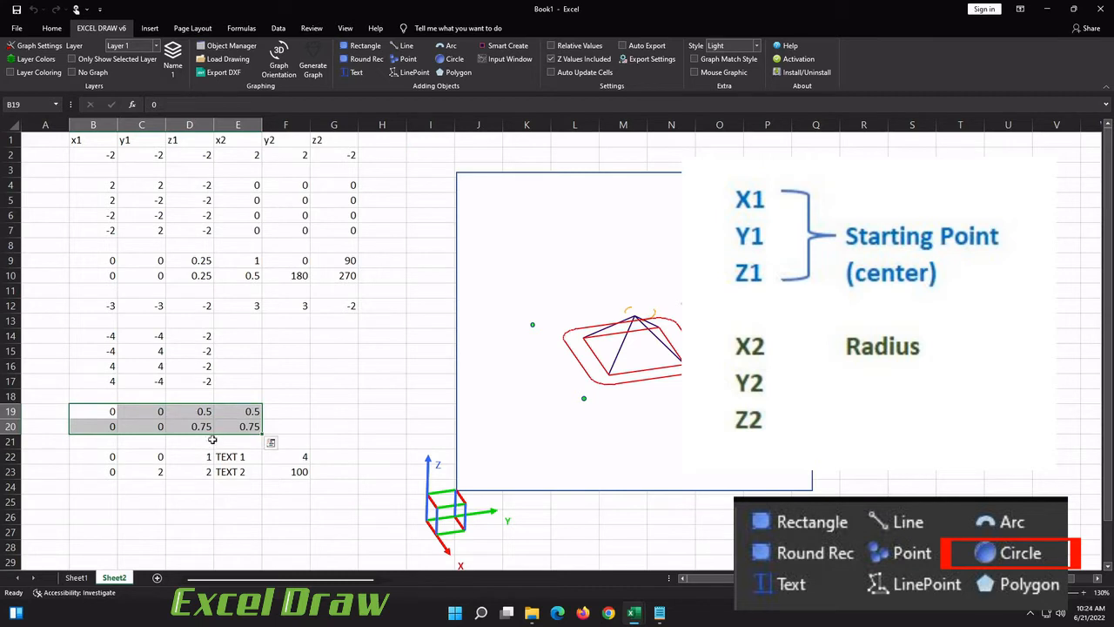
{"action": "left_click", "coordinate": [452, 61]}
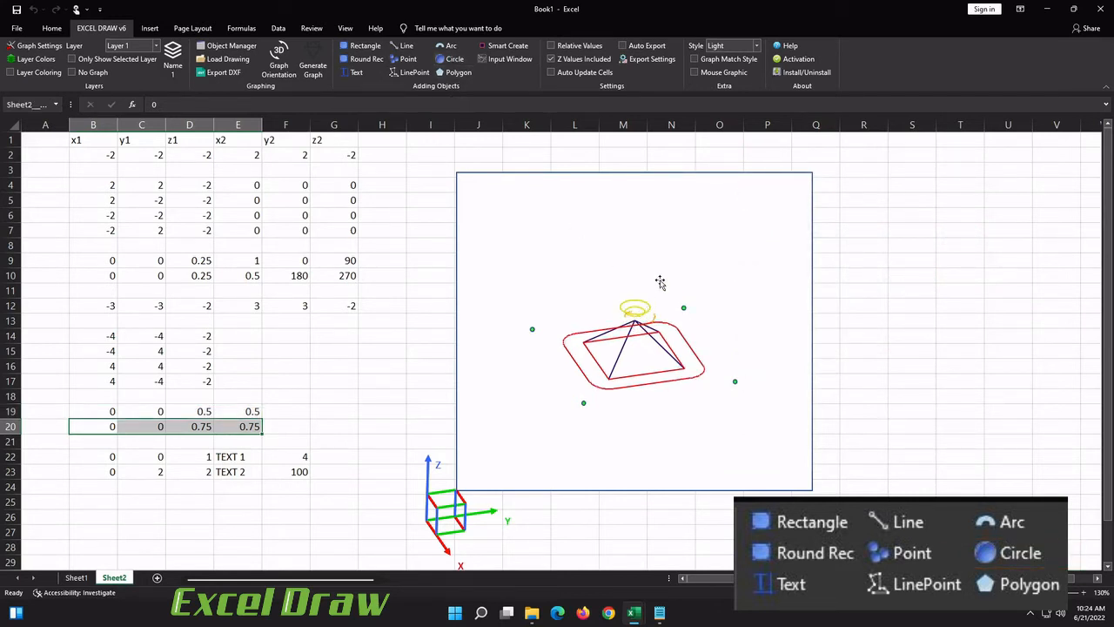
Make Layer 2 the active layer and review the starting coordinates and custom sizes for the two texts in B22:F23
{"action": "left_click", "coordinate": [198, 487]}
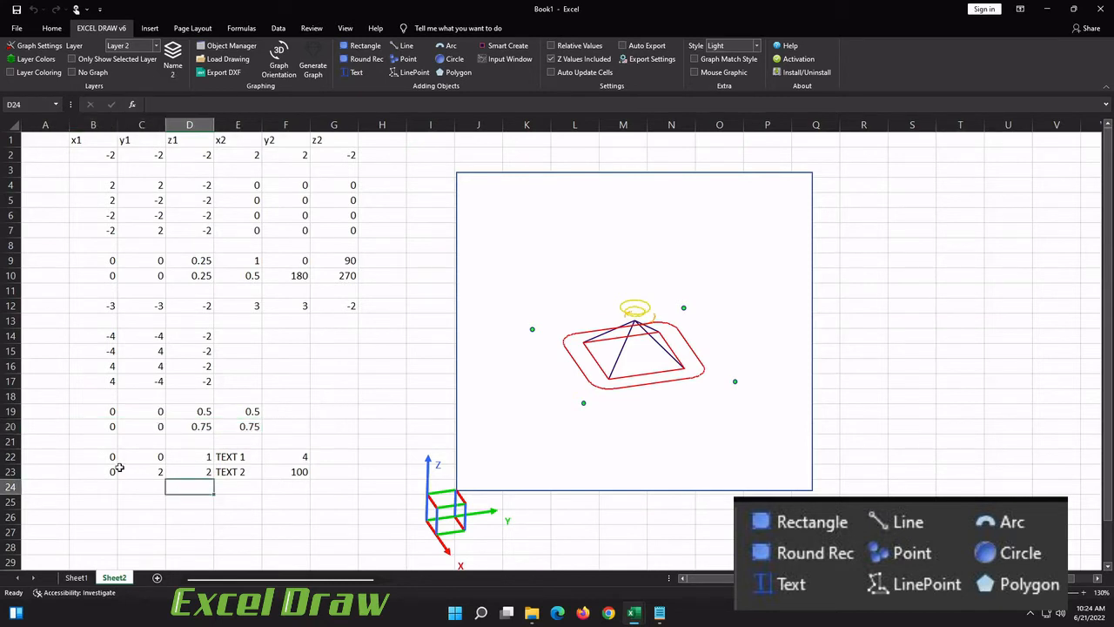
{"action": "left_click_drag", "start_coordinate": [117, 462], "coordinate": [161, 465]}
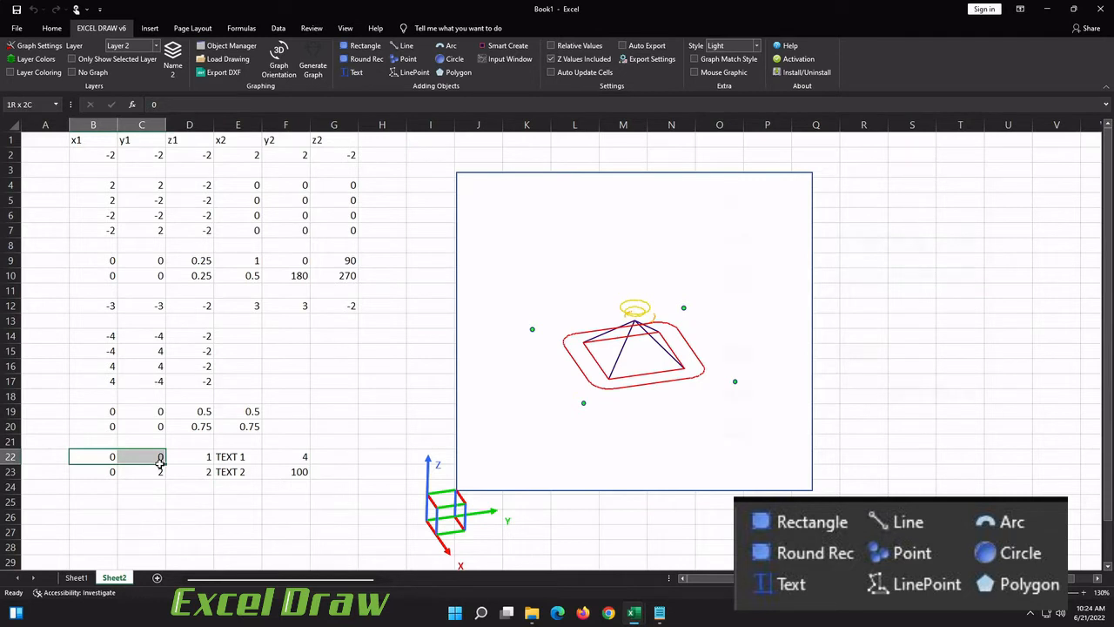
{"action": "left_click", "coordinate": [296, 472]}
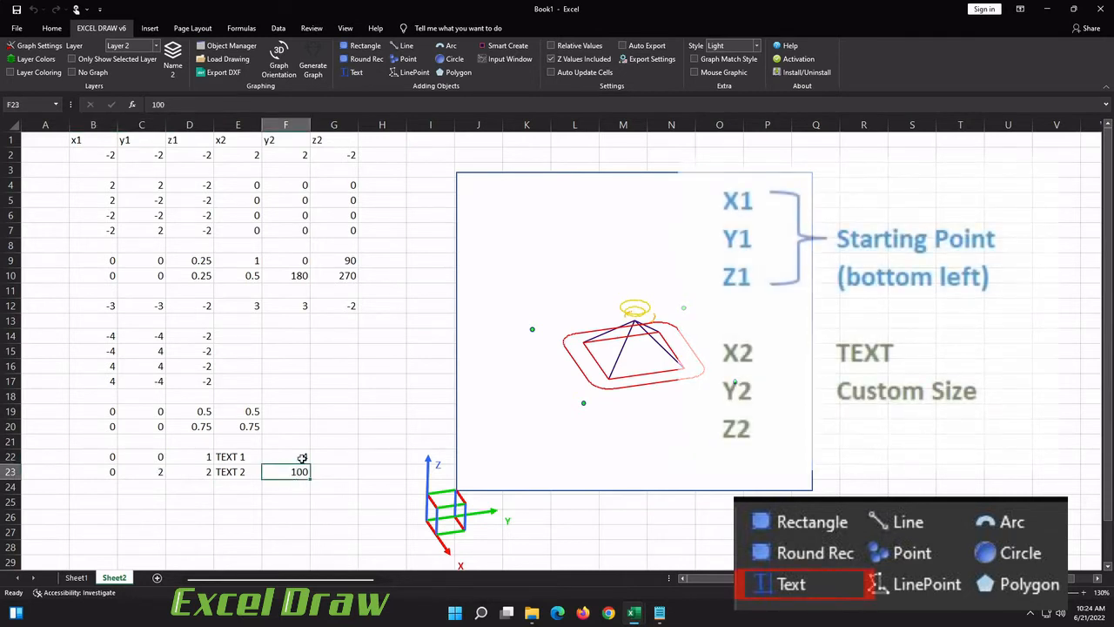
{"action": "left_click_drag", "start_coordinate": [302, 458], "coordinate": [296, 472]}
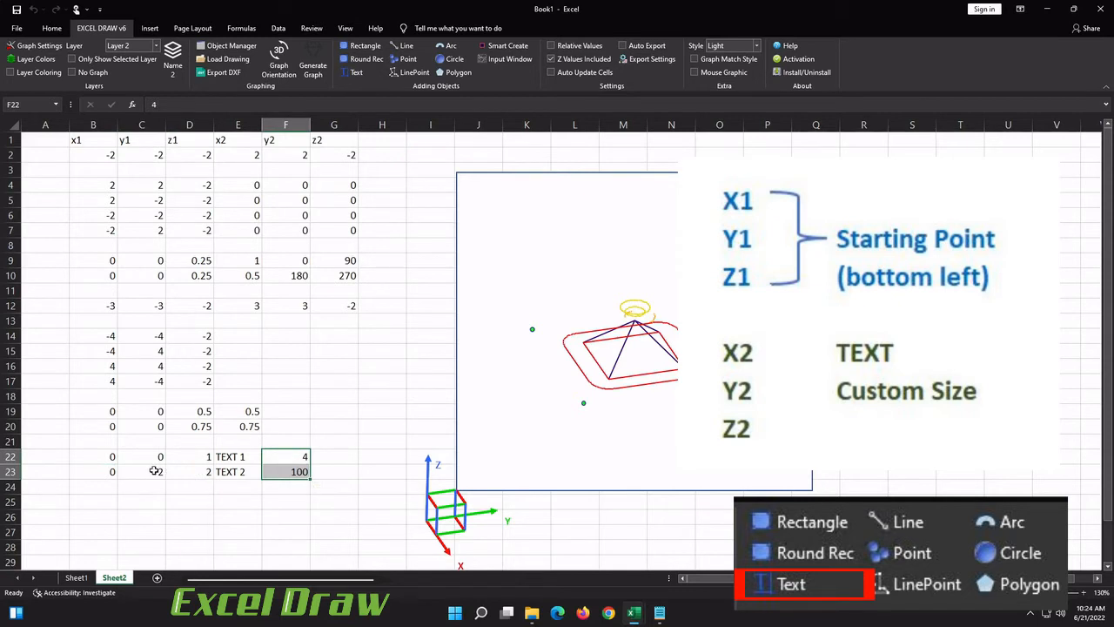
{"action": "left_click", "coordinate": [110, 459]}
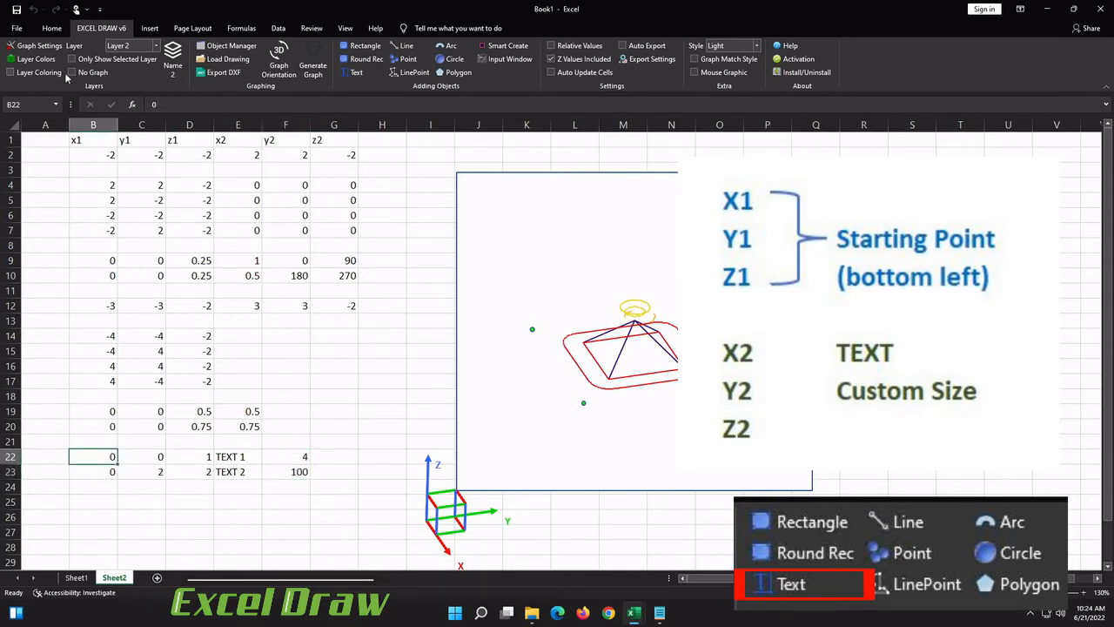
Examine the default text size options in the graph settings and in the 3D graph orientation settings
{"action": "left_click", "coordinate": [31, 49]}
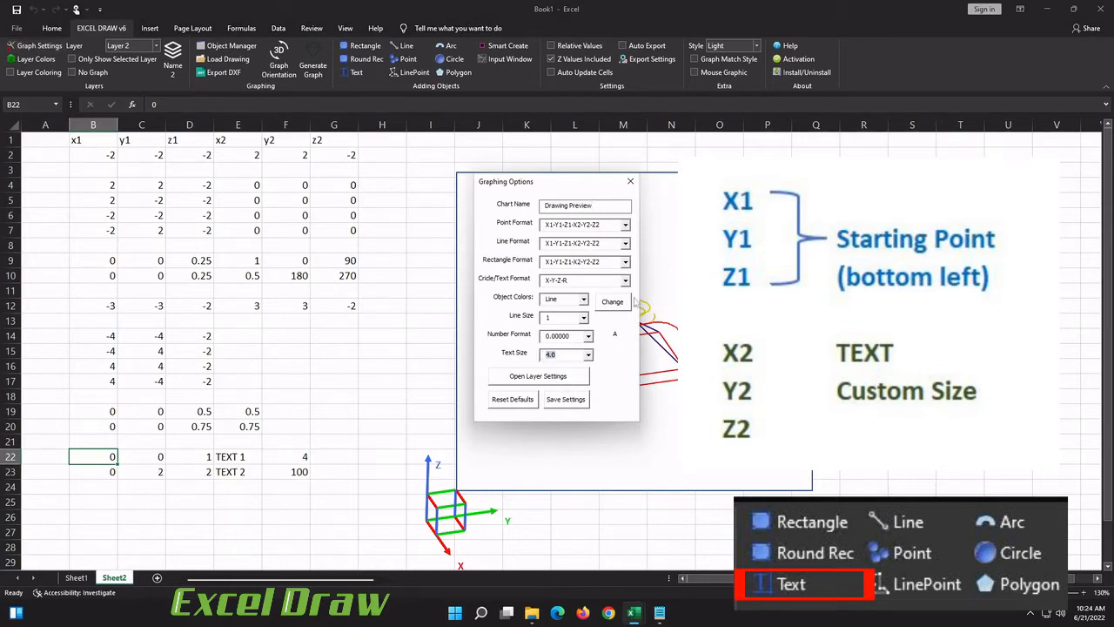
{"action": "left_click", "coordinate": [630, 181]}
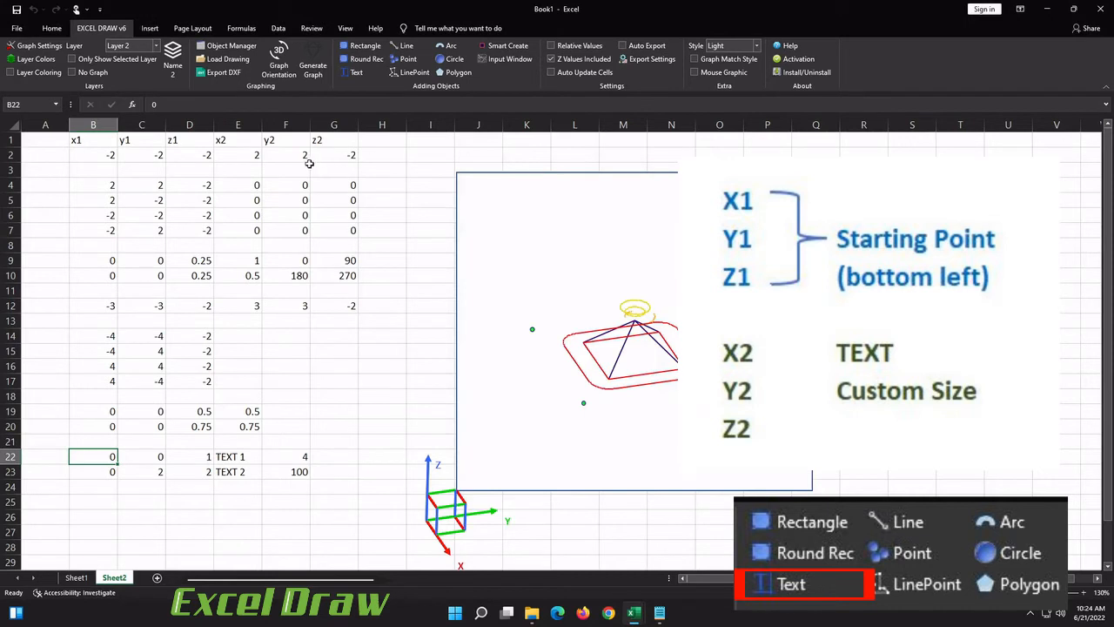
{"action": "left_click", "coordinate": [279, 59]}
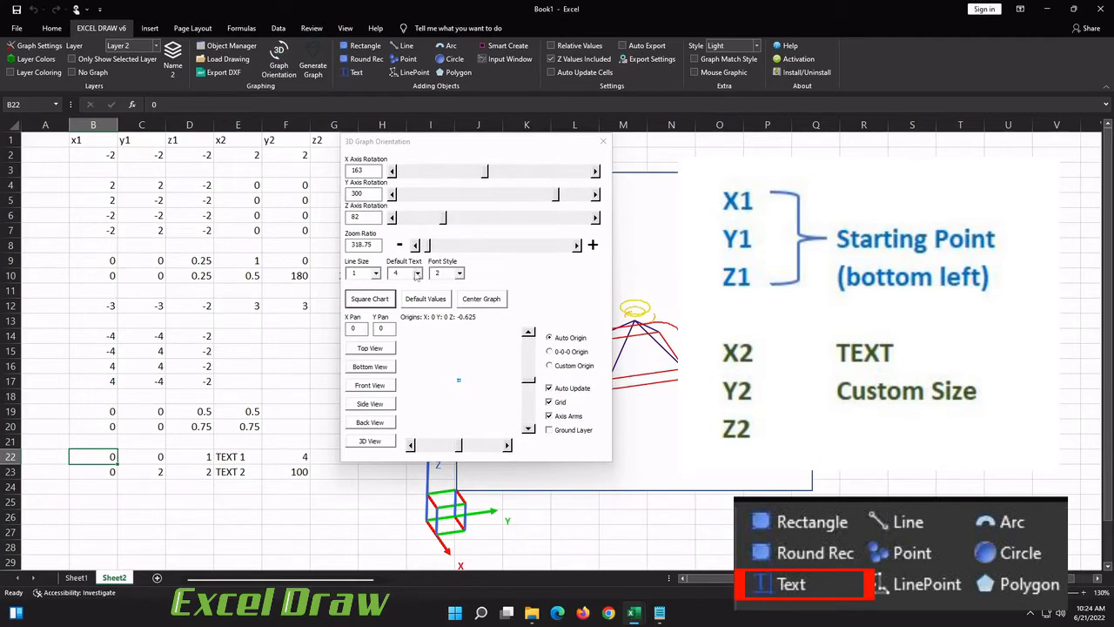
{"action": "left_click", "coordinate": [418, 273]}
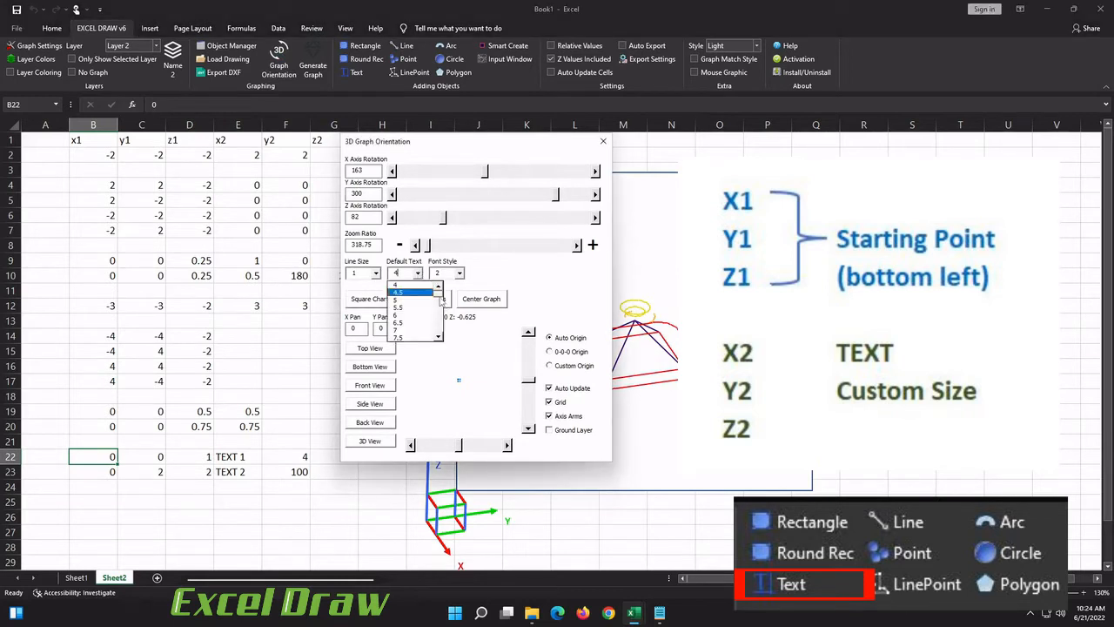
{"action": "left_click_drag", "start_coordinate": [440, 292], "coordinate": [439, 335]}
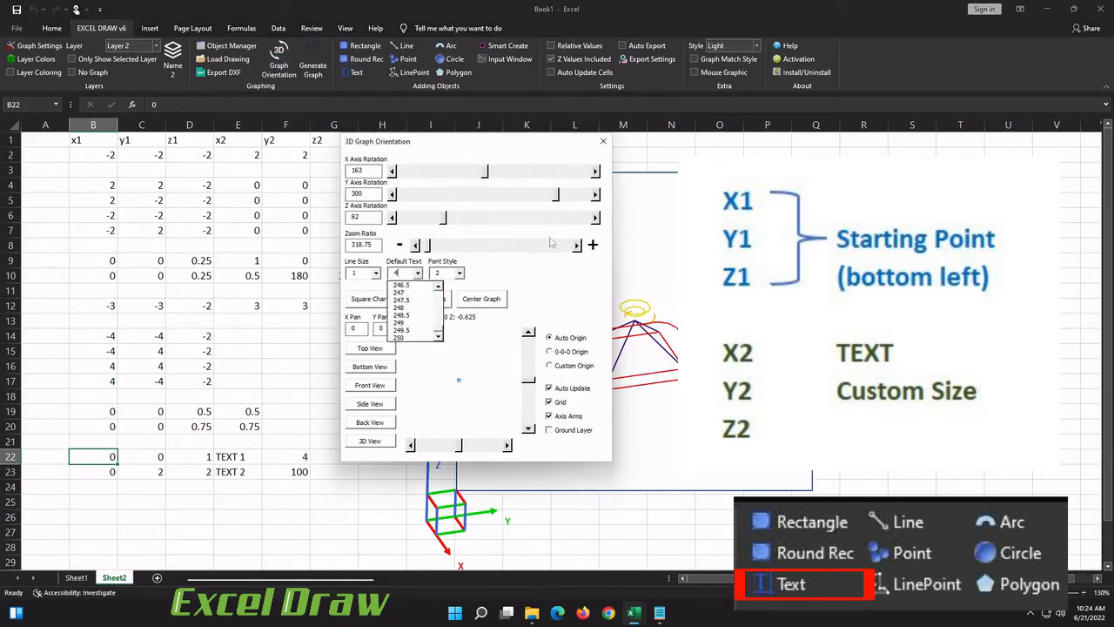
{"action": "left_click", "coordinate": [603, 141]}
{"action": "left_click", "coordinate": [603, 142]}
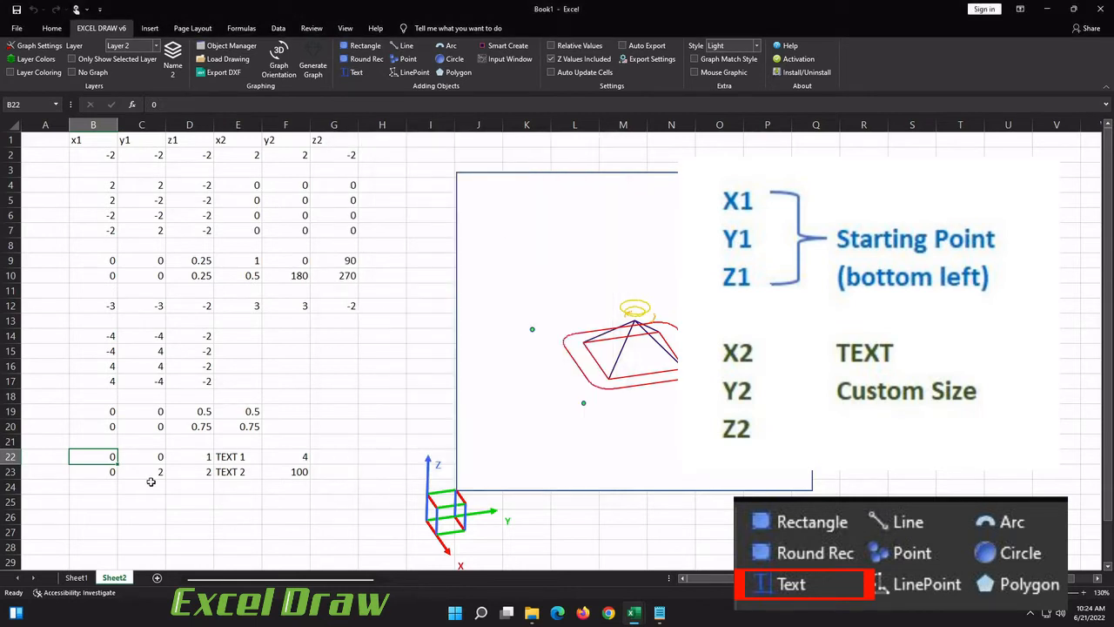
Clear the custom text sizes in F22 and F23
{"action": "left_click", "coordinate": [300, 454]}
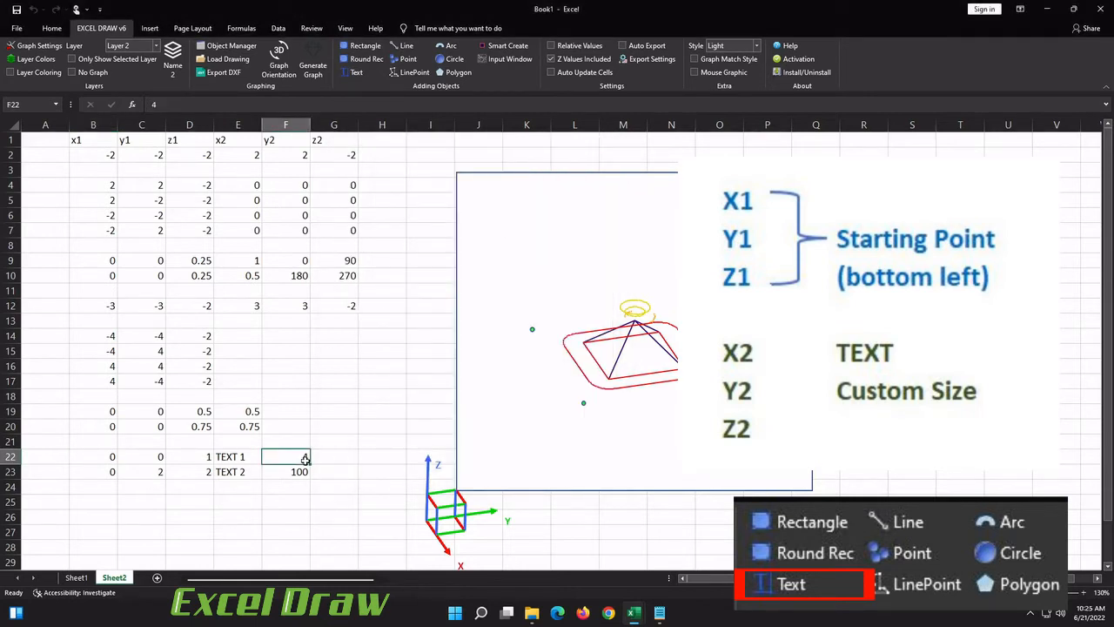
{"action": "key", "text": "Delete"}
{"action": "left_click", "coordinate": [298, 471]}
{"action": "key", "text": "Delete"}
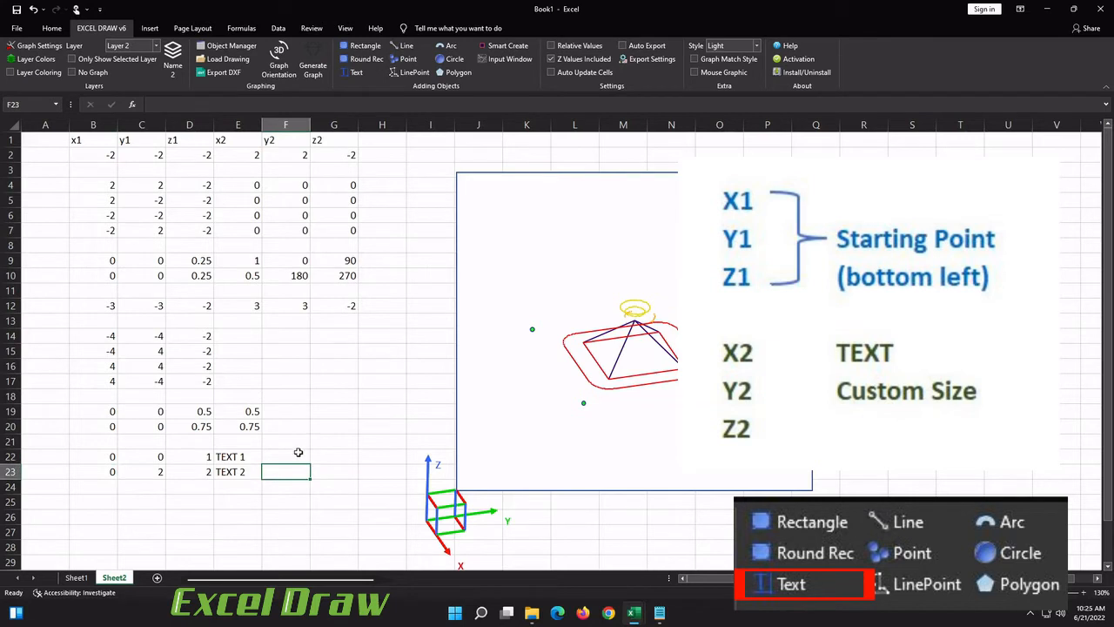
{"action": "left_click", "coordinate": [297, 451]}
{"action": "left_click_drag", "start_coordinate": [295, 460], "coordinate": [294, 468]}
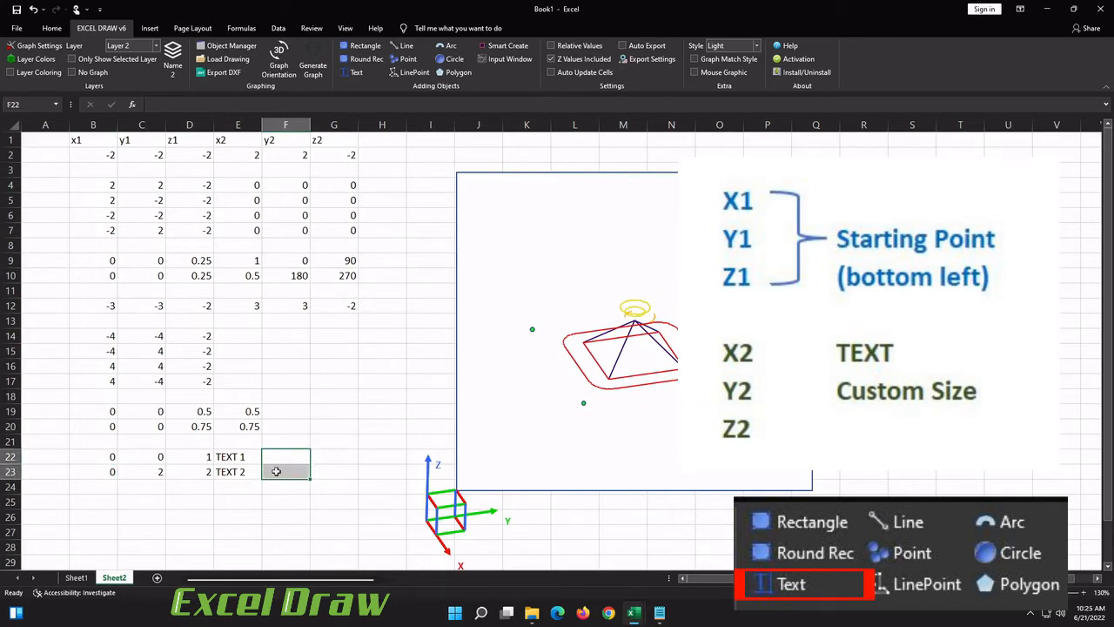
{"action": "left_click", "coordinate": [294, 458]}
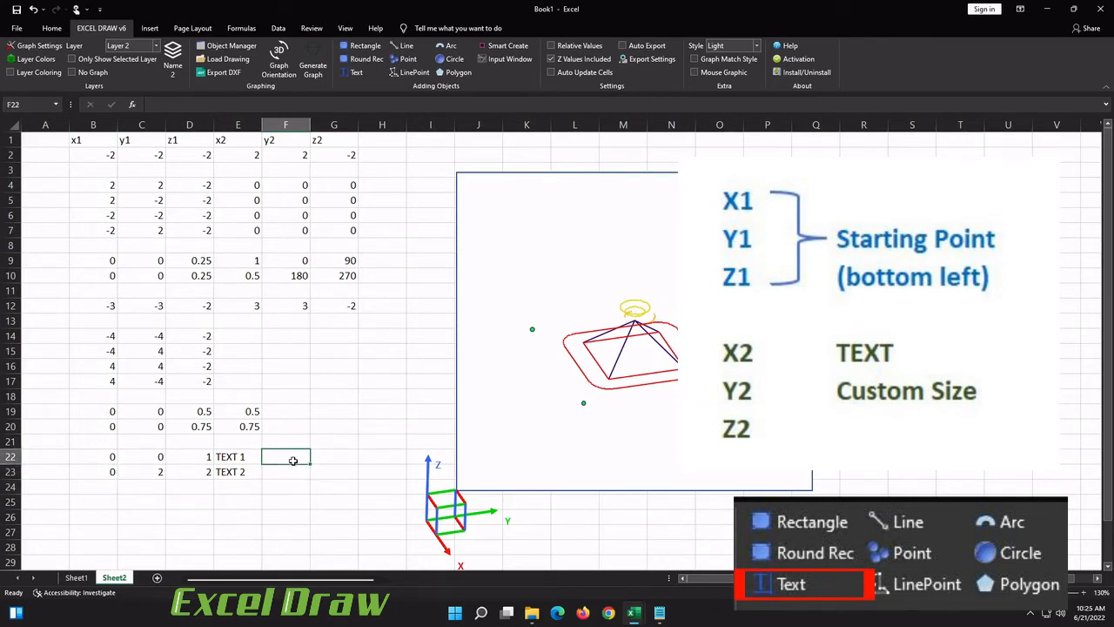
Create a text object from the starting point and the TEXT 1 label in B22:E22
{"action": "left_click", "coordinate": [122, 458]}
{"action": "left_click", "coordinate": [111, 459]}
{"action": "left_click", "coordinate": [156, 457]}
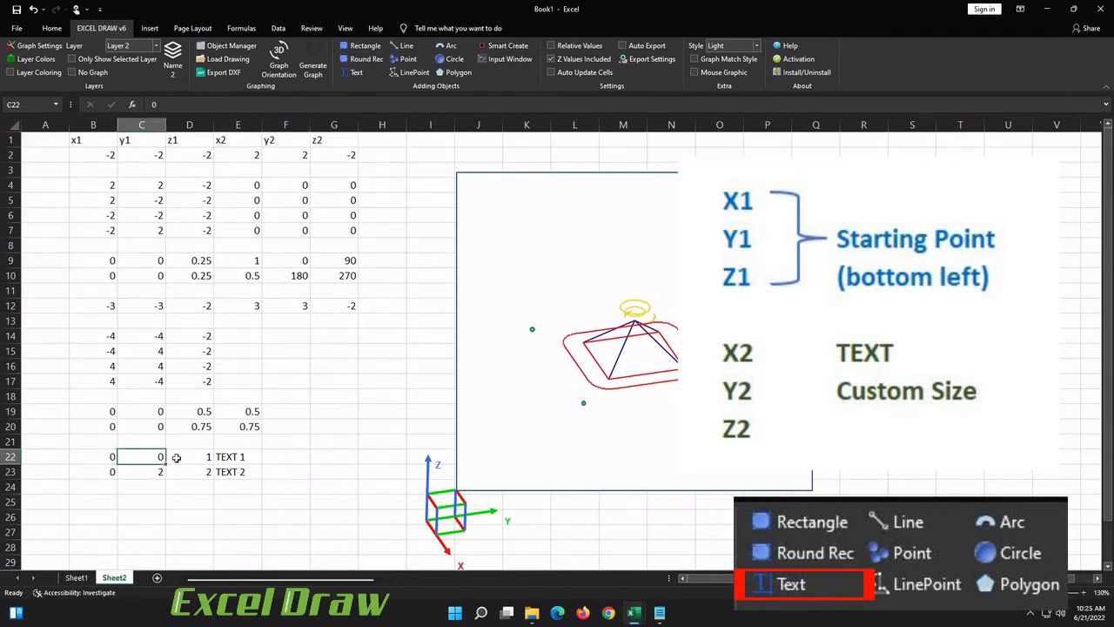
{"action": "left_click", "coordinate": [193, 457]}
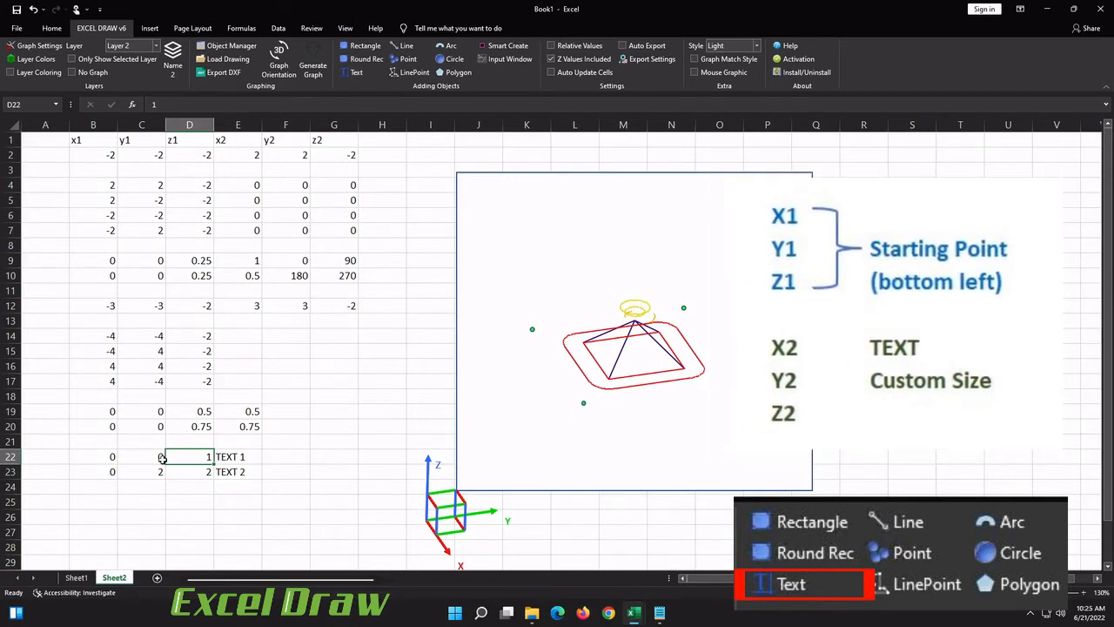
{"action": "key", "text": "Right"}
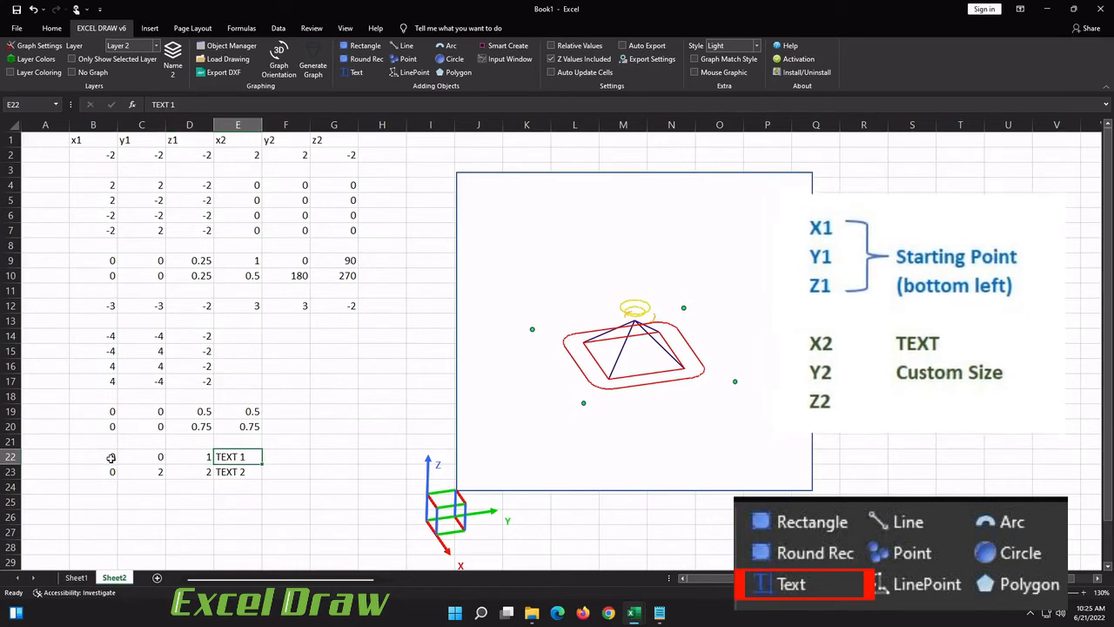
{"action": "left_click_drag", "start_coordinate": [111, 458], "coordinate": [233, 459]}
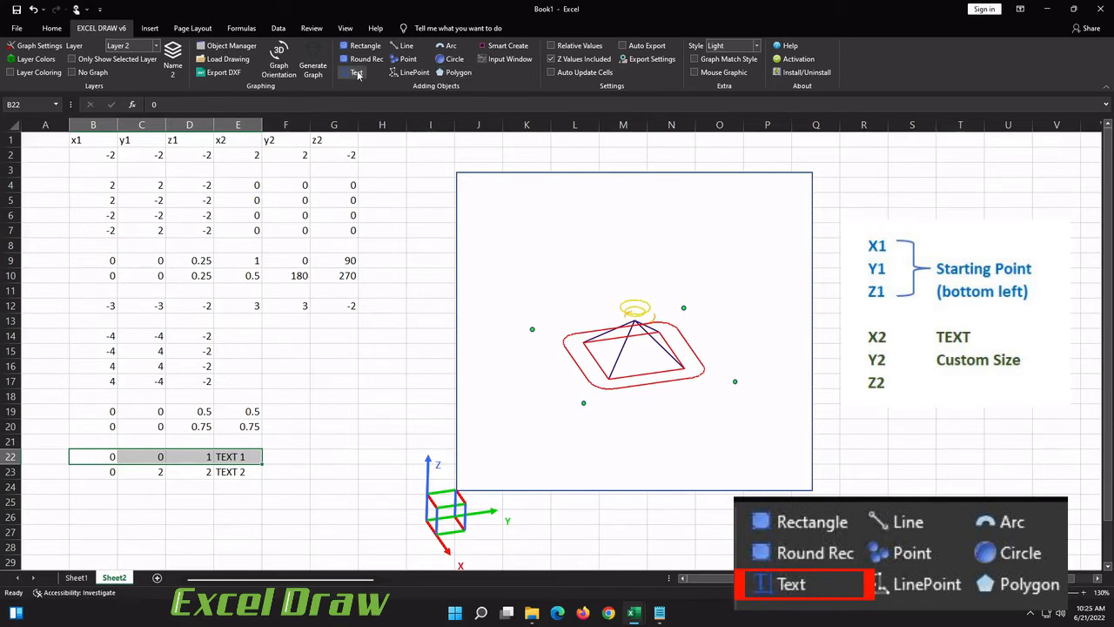
{"action": "left_click", "coordinate": [357, 74]}
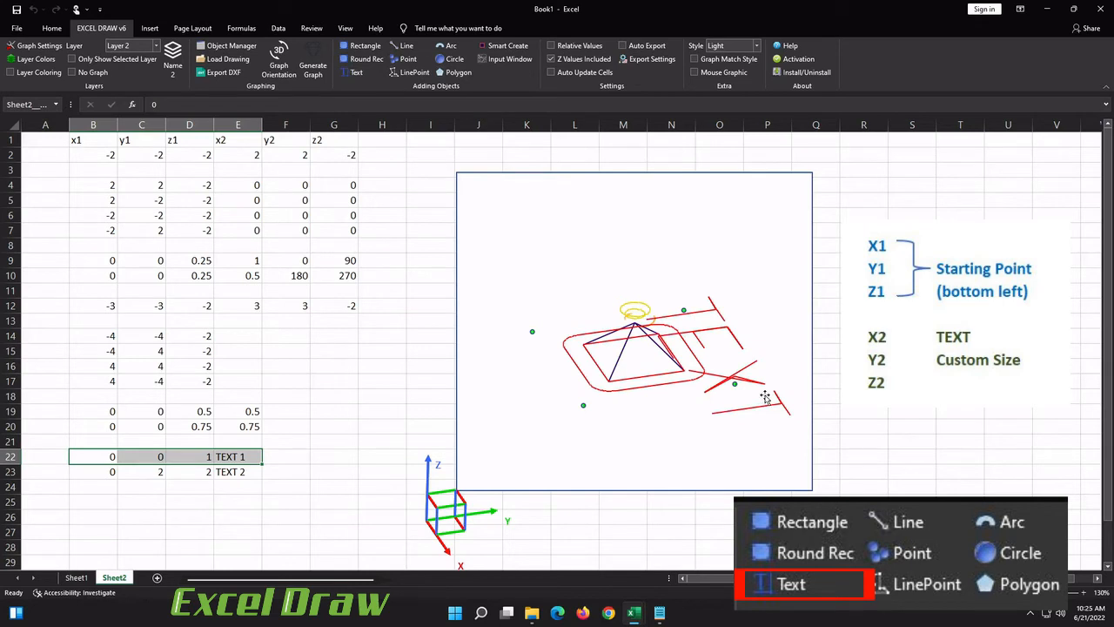
Set C23 to -2, D23 to 1 and the custom size in F23 to 2, and create a text object from B23:F23
{"action": "left_click", "coordinate": [279, 475]}
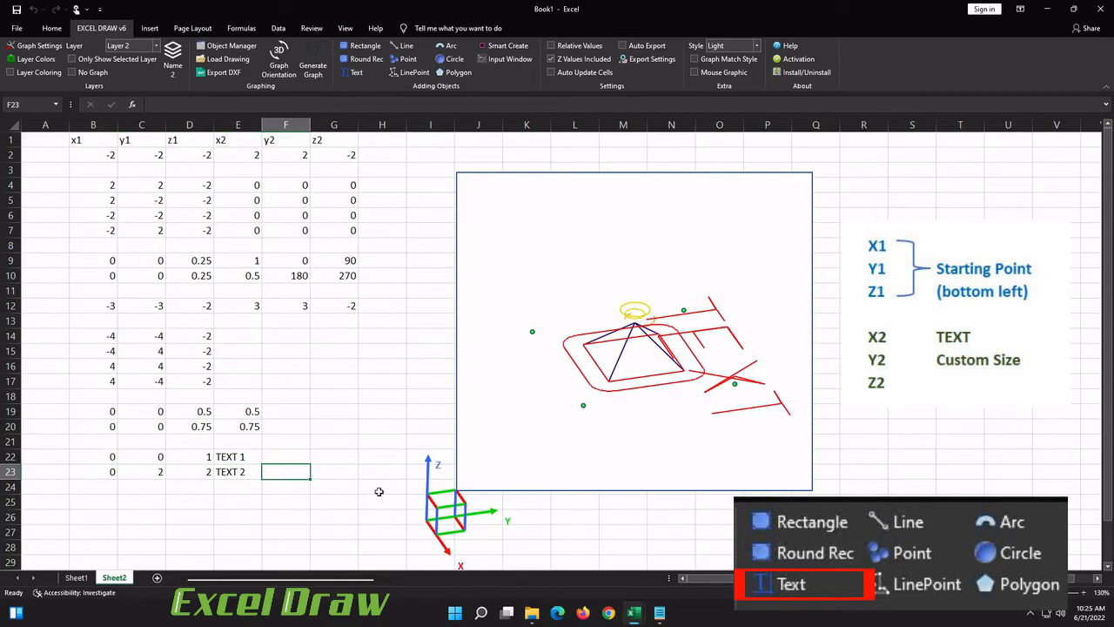
{"action": "left_click", "coordinate": [110, 472]}
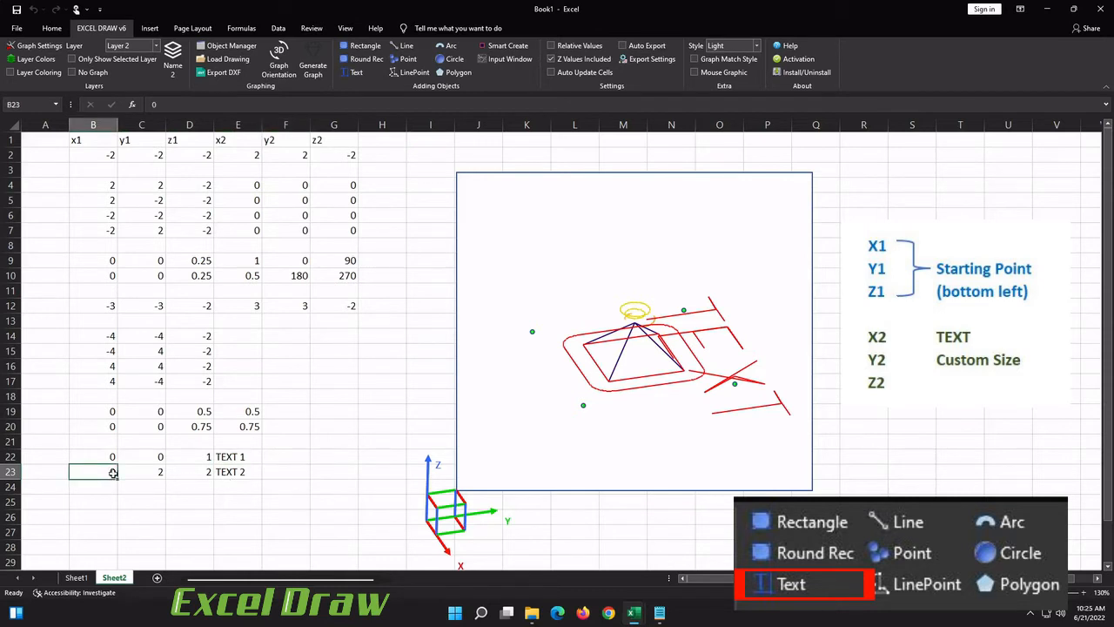
{"action": "left_click", "coordinate": [148, 473]}
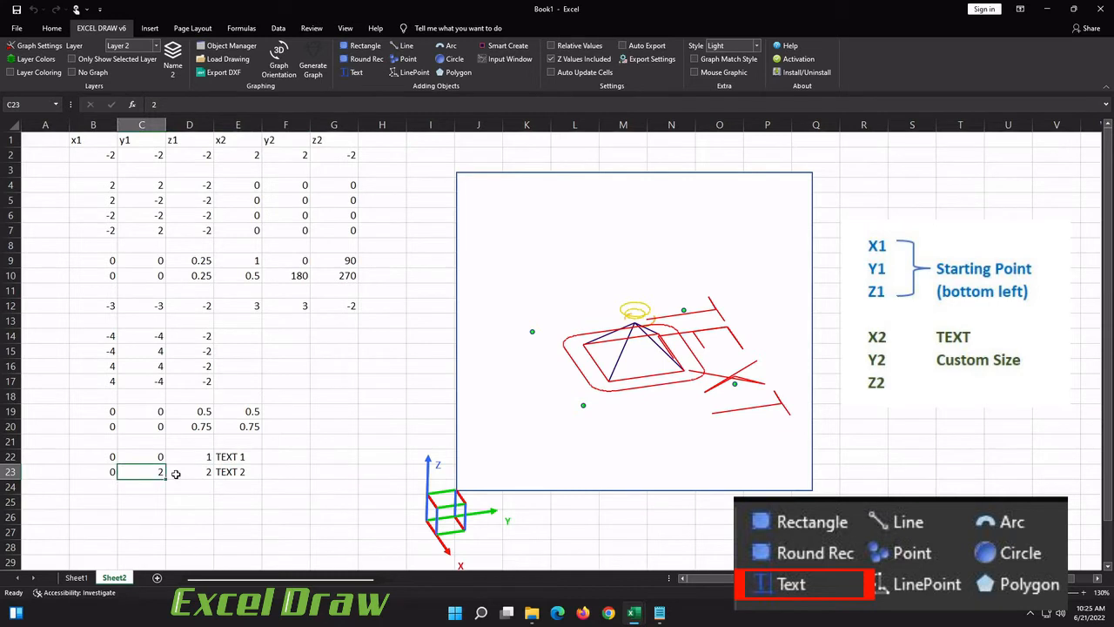
{"action": "type", "text": "-2"}
{"action": "left_click", "coordinate": [176, 473]}
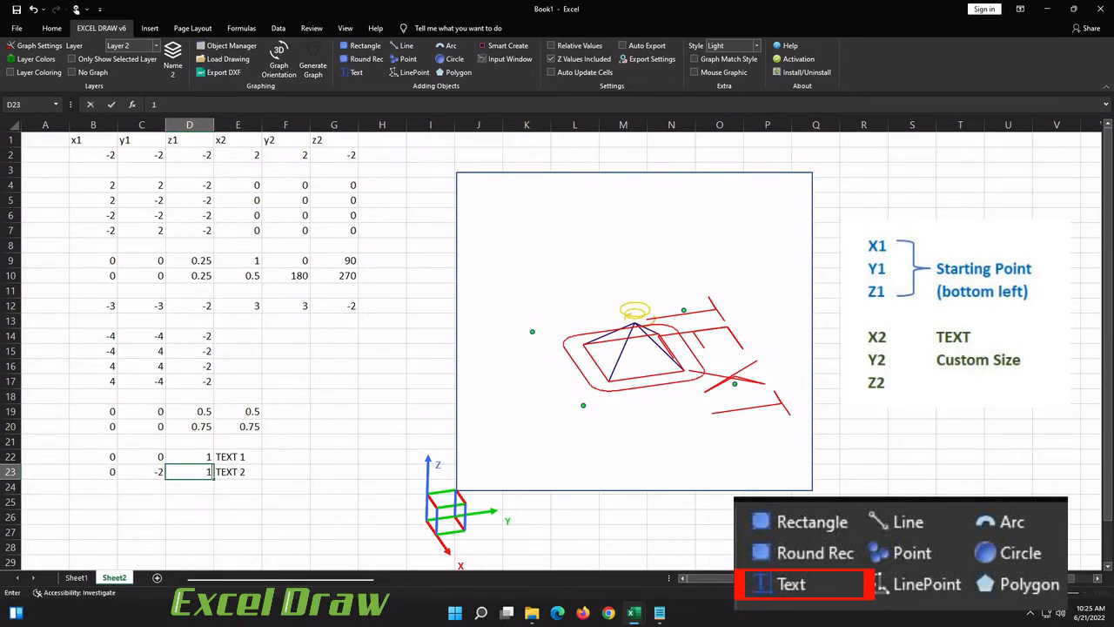
{"action": "type", "text": "1"}
{"action": "left_click", "coordinate": [241, 473]}
{"action": "left_click", "coordinate": [274, 473]}
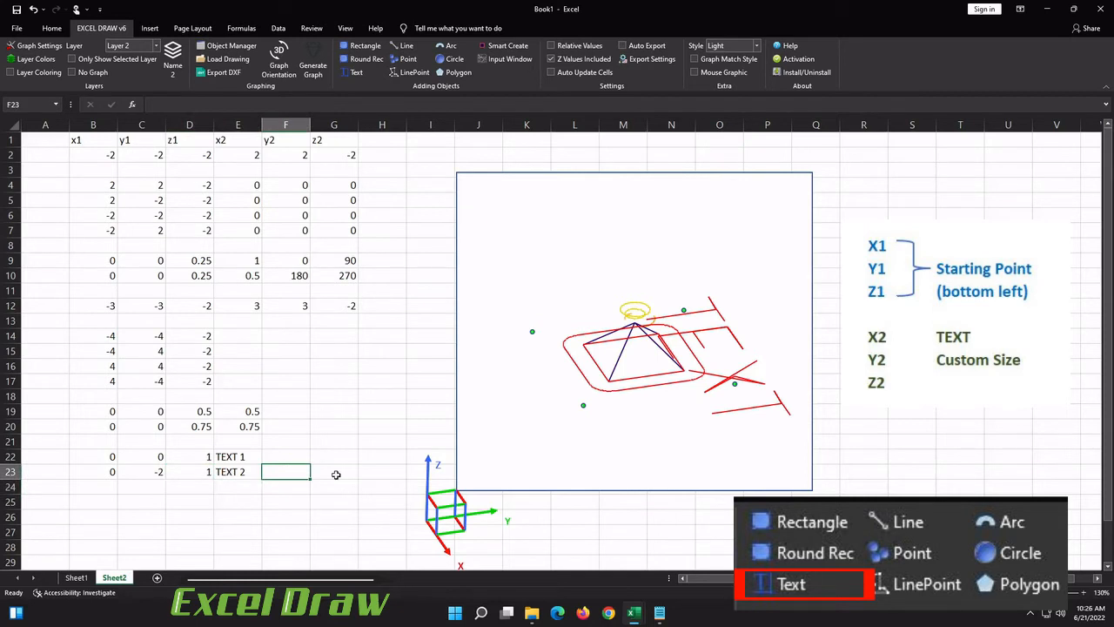
{"action": "type", "text": "2"}
{"action": "left_click", "coordinate": [214, 517]}
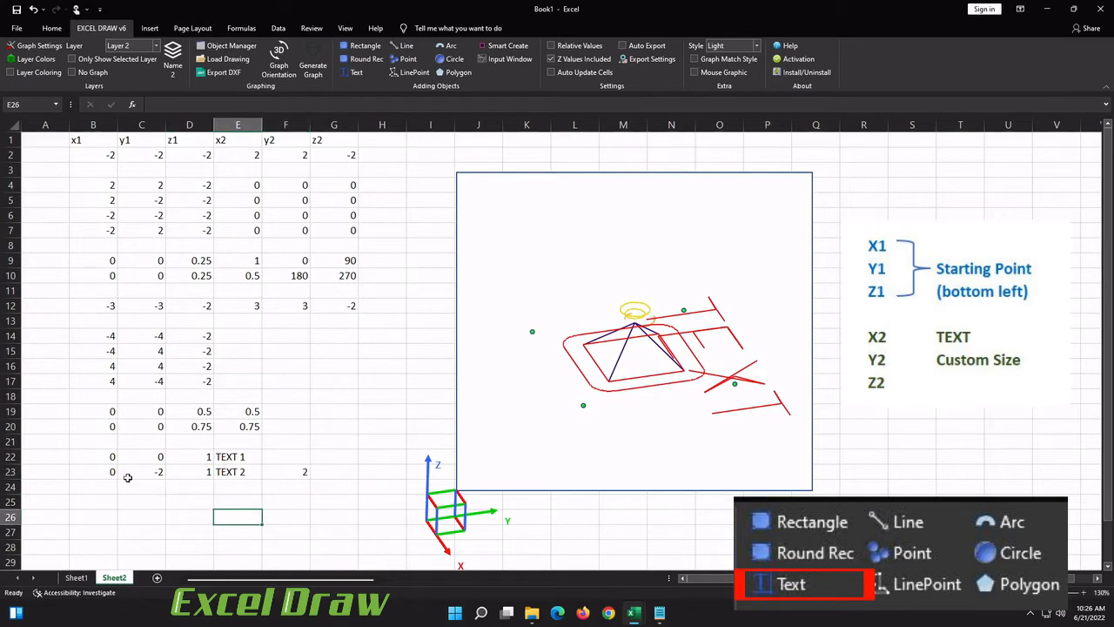
{"action": "left_click_drag", "start_coordinate": [122, 473], "coordinate": [300, 473]}
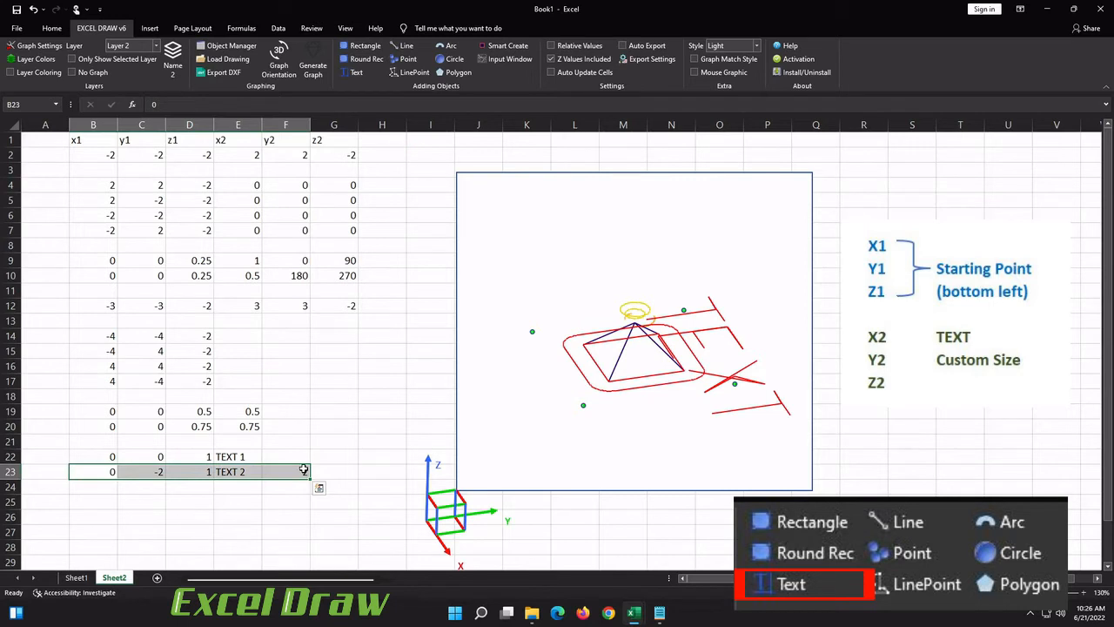
{"action": "left_click", "coordinate": [352, 74]}
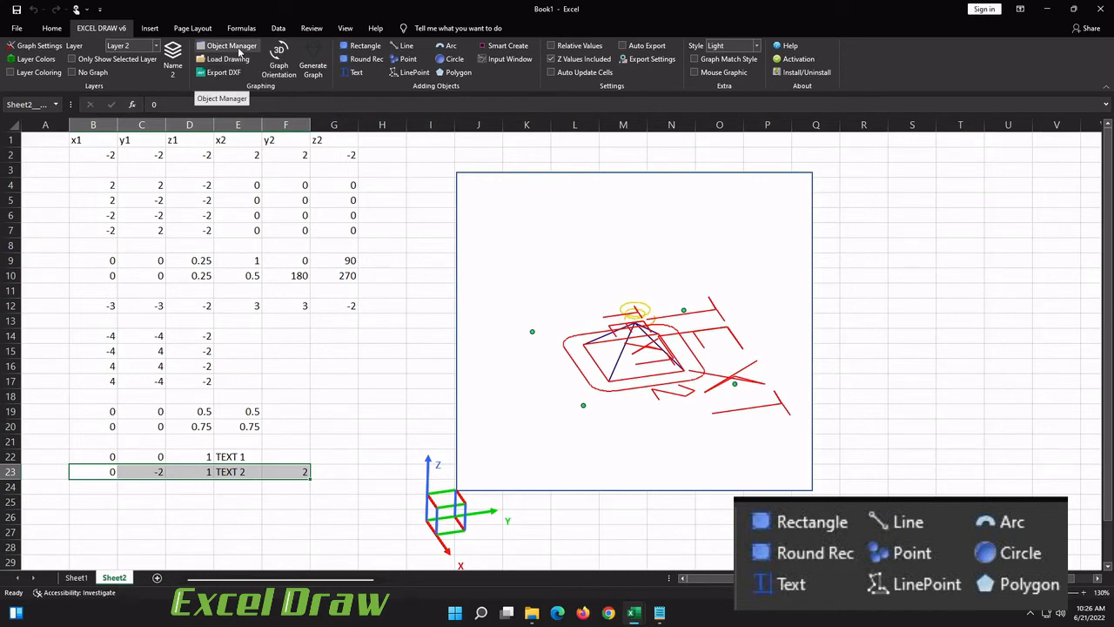
Open the Object Manager and inspect the point object from B17:D17 and the TEXT 1 object
{"action": "left_click", "coordinate": [237, 47]}
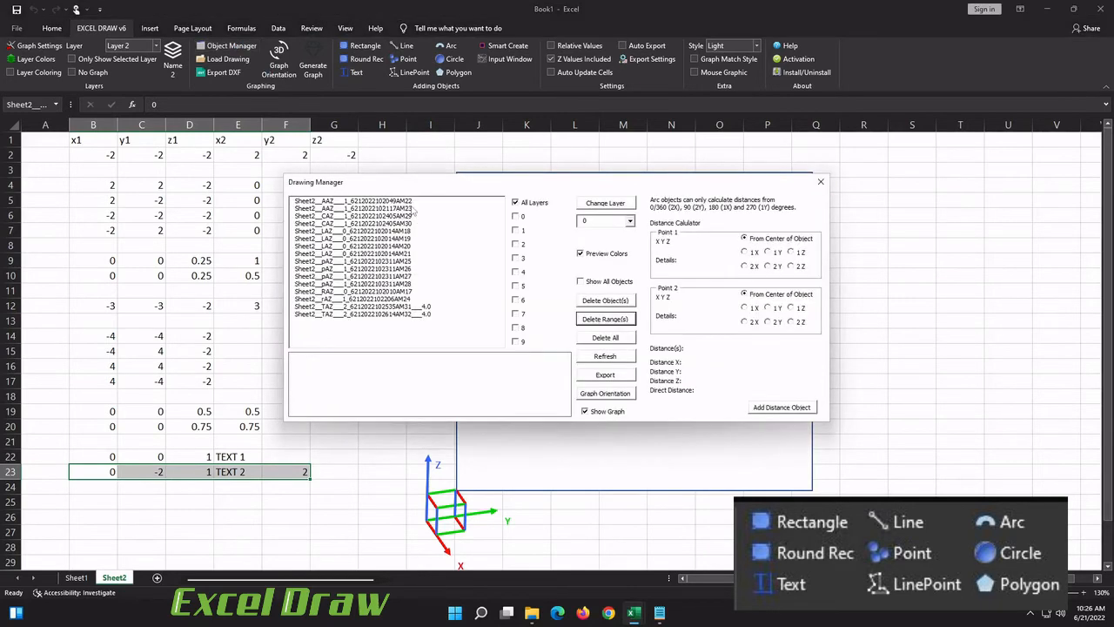
{"action": "mouse_move", "coordinate": [413, 189]}
{"action": "left_mouse_down"}
{"action": "mouse_move", "coordinate": [813, 167]}
{"action": "mouse_move", "coordinate": [809, 219]}
{"action": "mouse_move", "coordinate": [938, 208]}
{"action": "mouse_move", "coordinate": [516, 107]}
{"action": "mouse_move", "coordinate": [193, 65]}
{"action": "mouse_move", "coordinate": [151, 99]}
{"action": "left_mouse_up"}
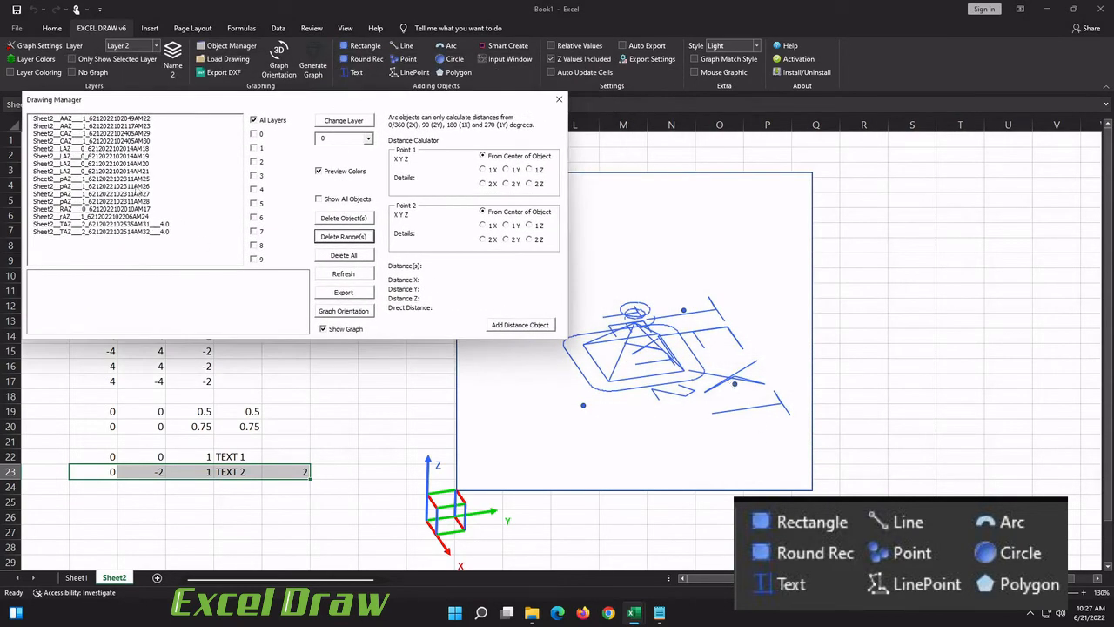
{"action": "left_click", "coordinate": [136, 203]}
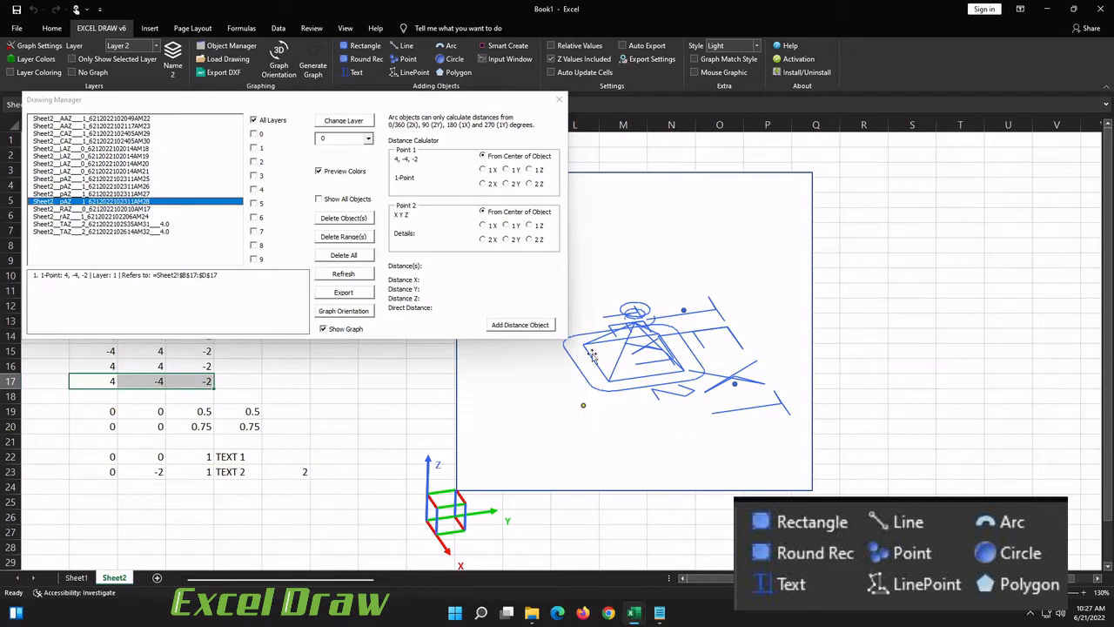
{"action": "mouse_move", "coordinate": [329, 100]}
{"action": "left_mouse_down"}
{"action": "mouse_move", "coordinate": [377, 58]}
{"action": "mouse_move", "coordinate": [712, 149]}
{"action": "mouse_move", "coordinate": [527, 97]}
{"action": "left_mouse_up"}
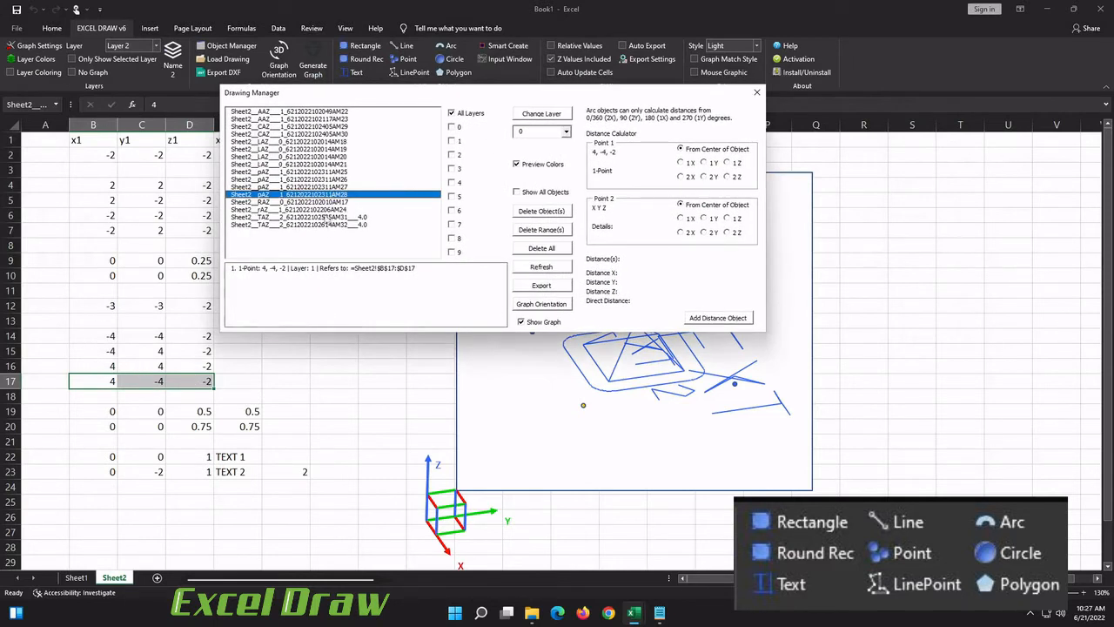
{"action": "left_click", "coordinate": [313, 218]}
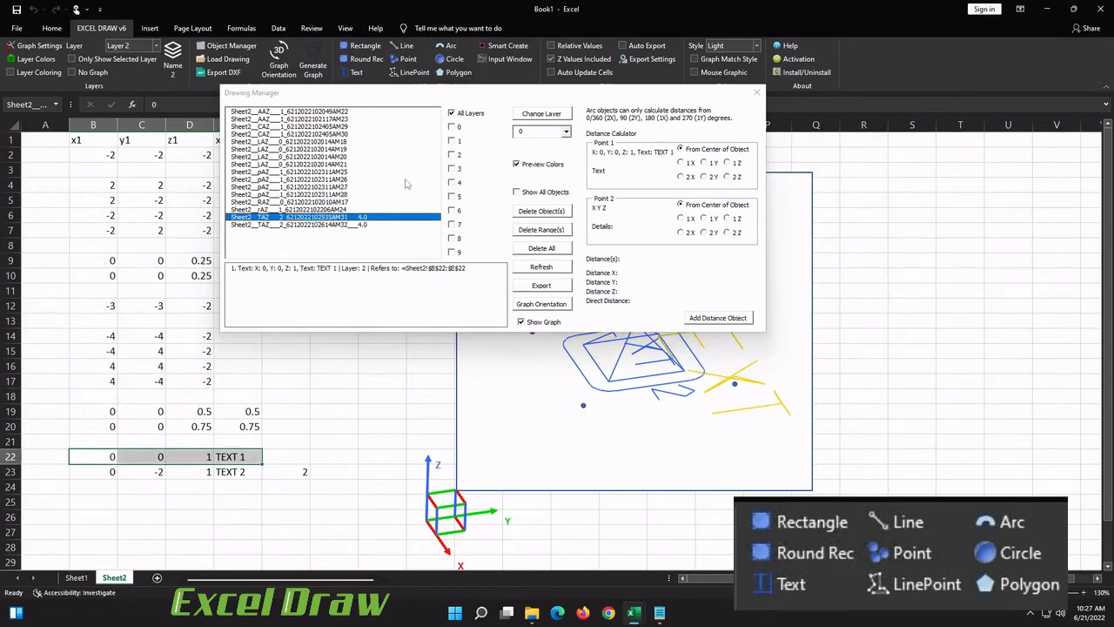
Filter the Drawing Manager's objects to layer 2 only, to layers 0 and 2, and to layers 1 and 2, and close it
{"action": "left_click_drag", "start_coordinate": [443, 90], "coordinate": [245, 87]}
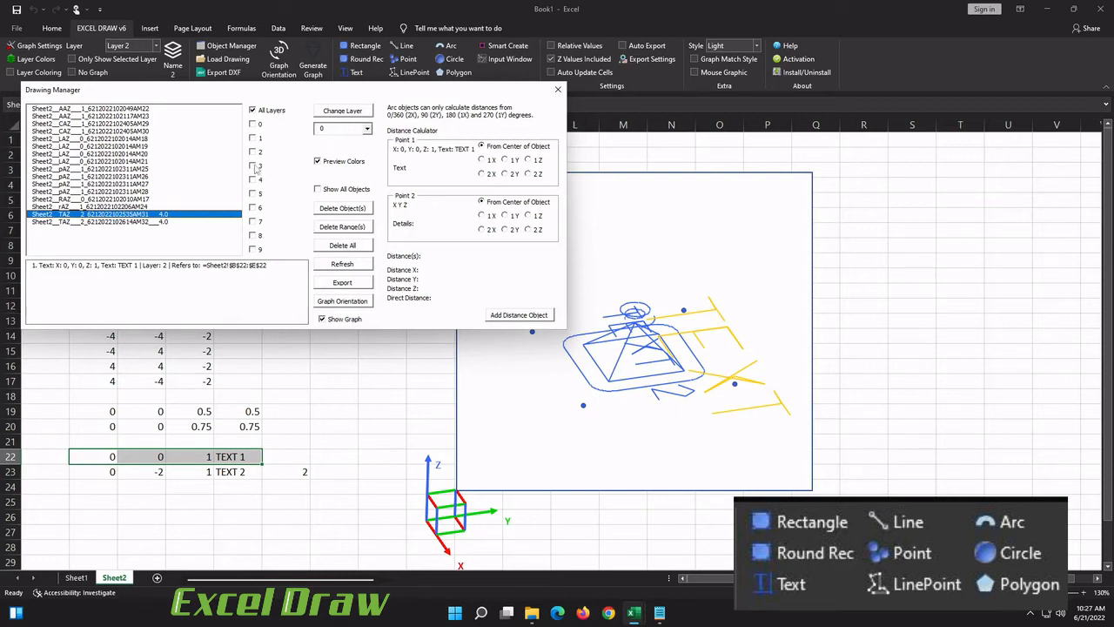
{"action": "left_click", "coordinate": [252, 153]}
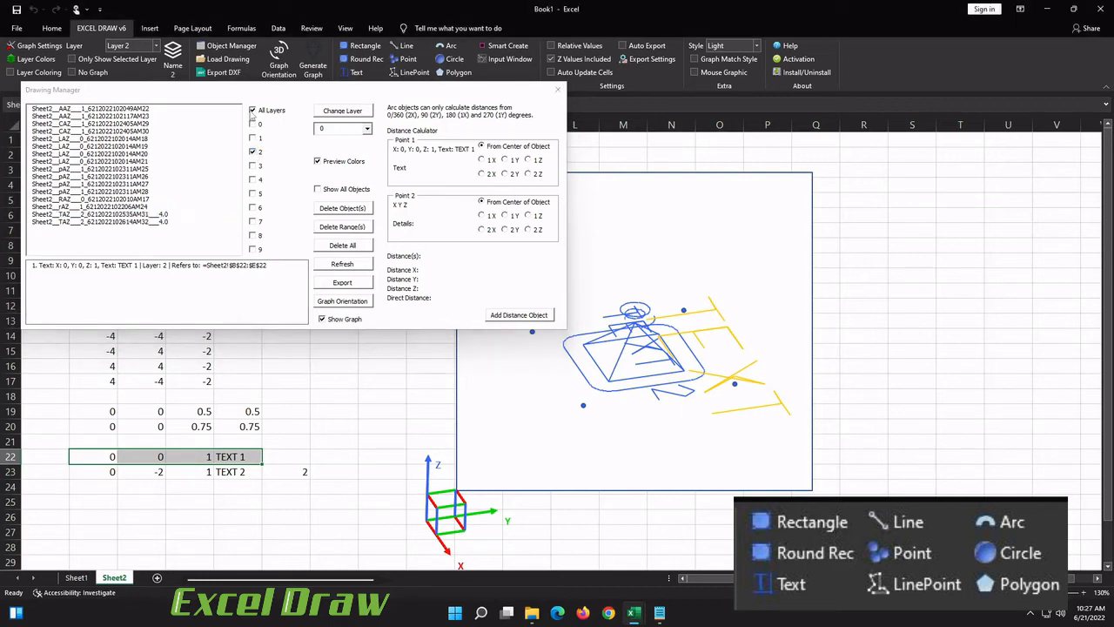
{"action": "left_click", "coordinate": [252, 110]}
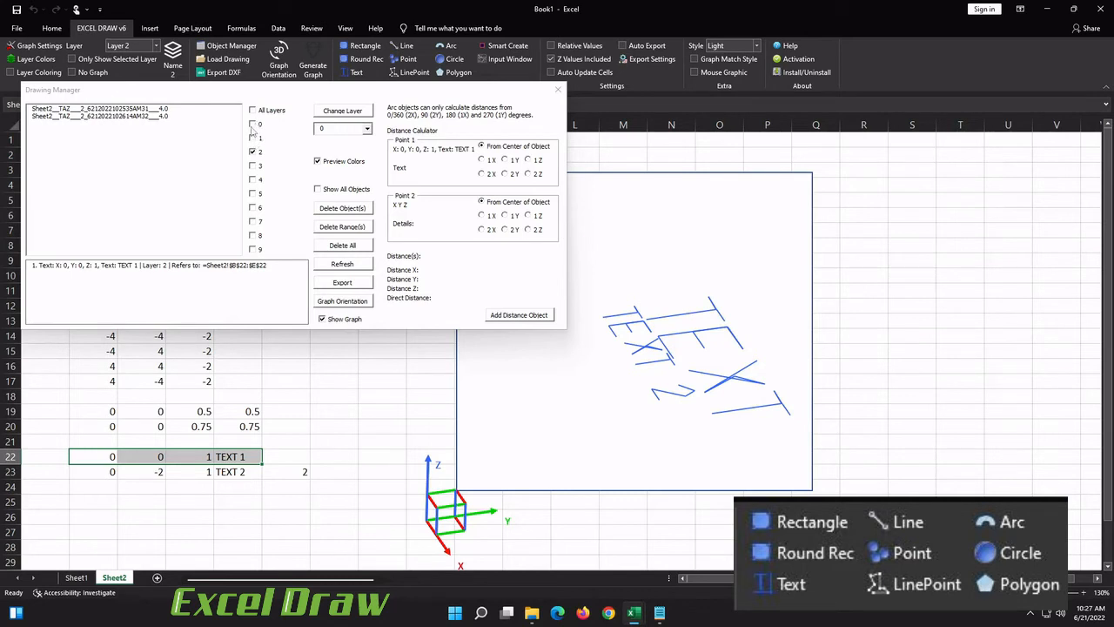
{"action": "left_click", "coordinate": [252, 125]}
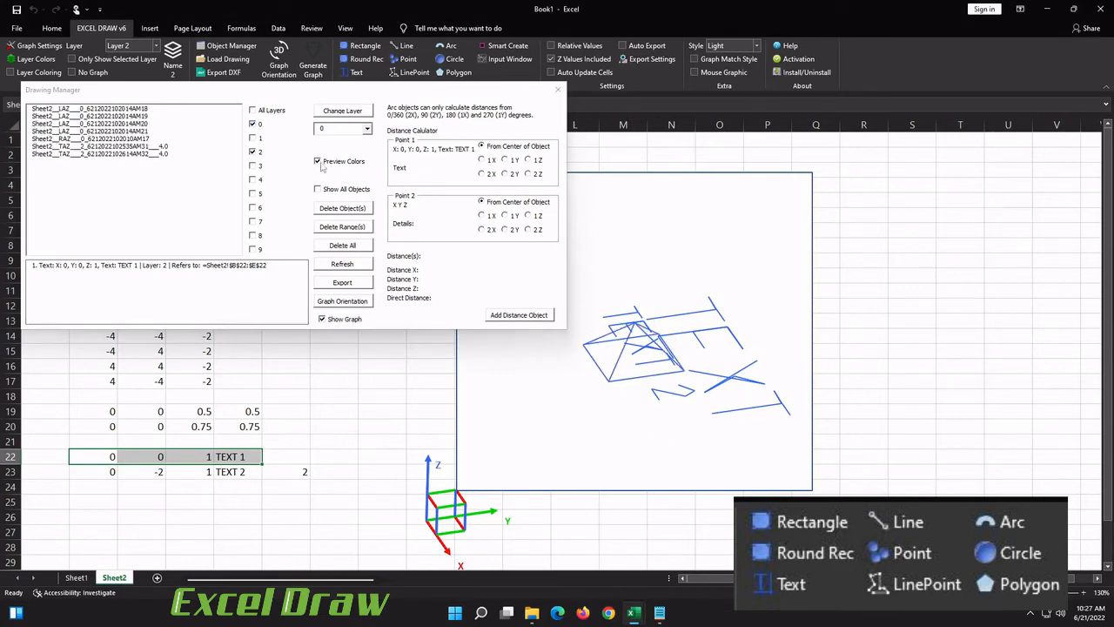
{"action": "left_click", "coordinate": [253, 125]}
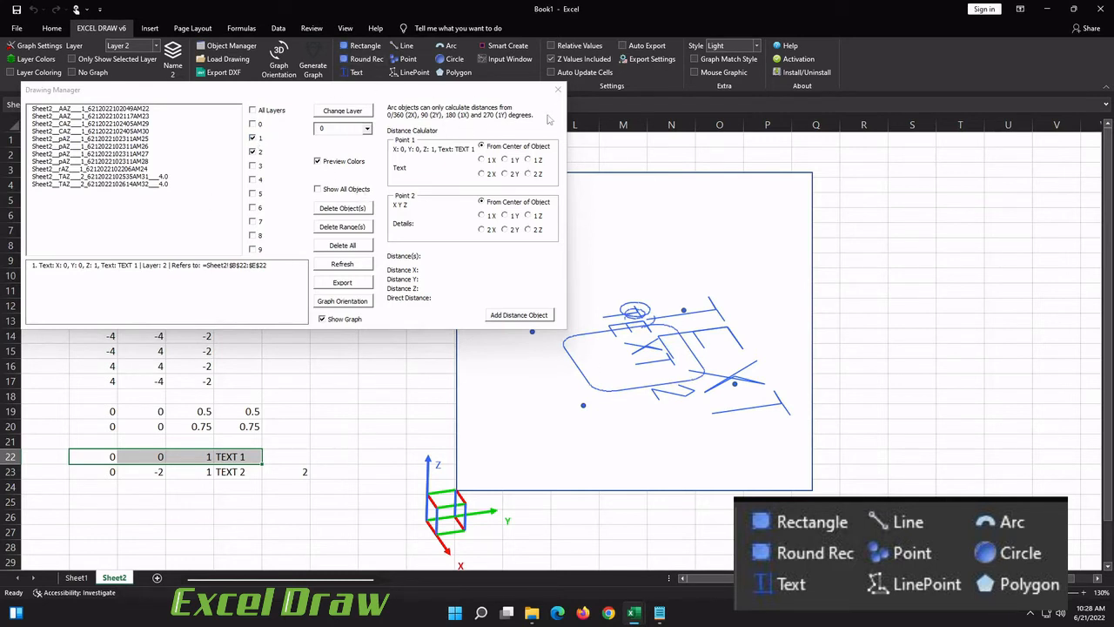
{"action": "left_click", "coordinate": [557, 89]}
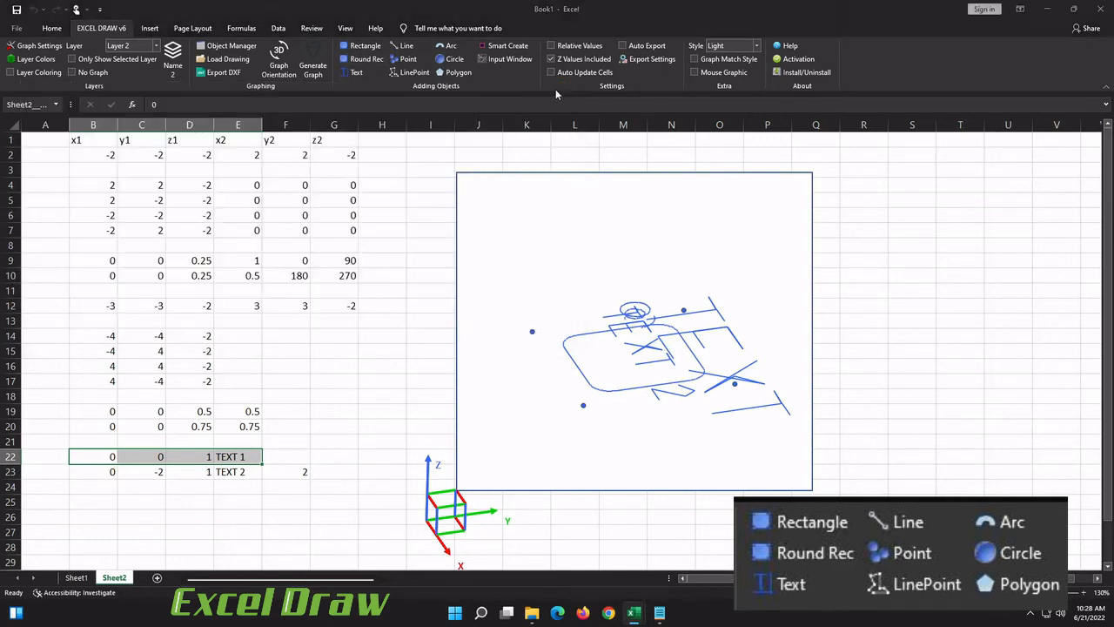
Regenerate the graph with all objects, and switch the display of only Layer 2 on and off again
{"action": "left_click", "coordinate": [313, 68]}
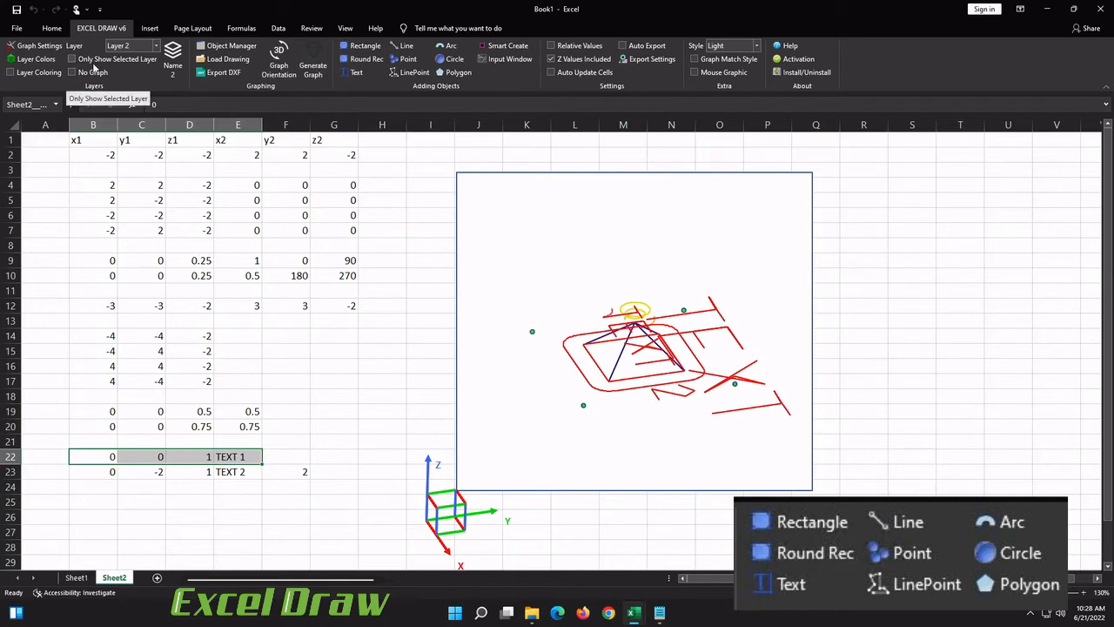
{"action": "left_click", "coordinate": [156, 45]}
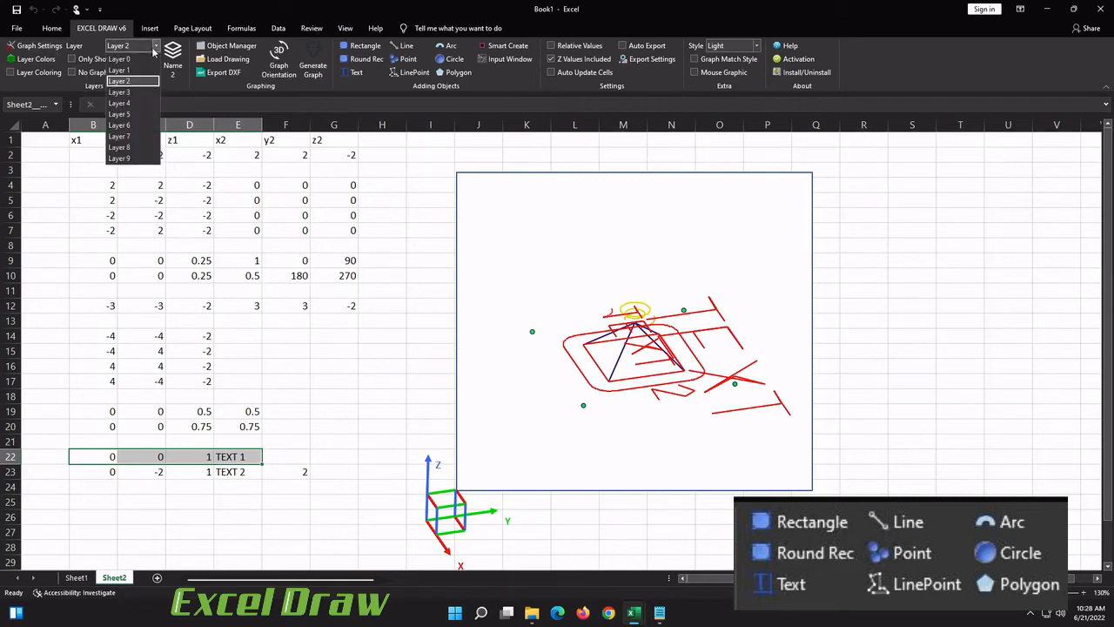
{"action": "left_click", "coordinate": [154, 49]}
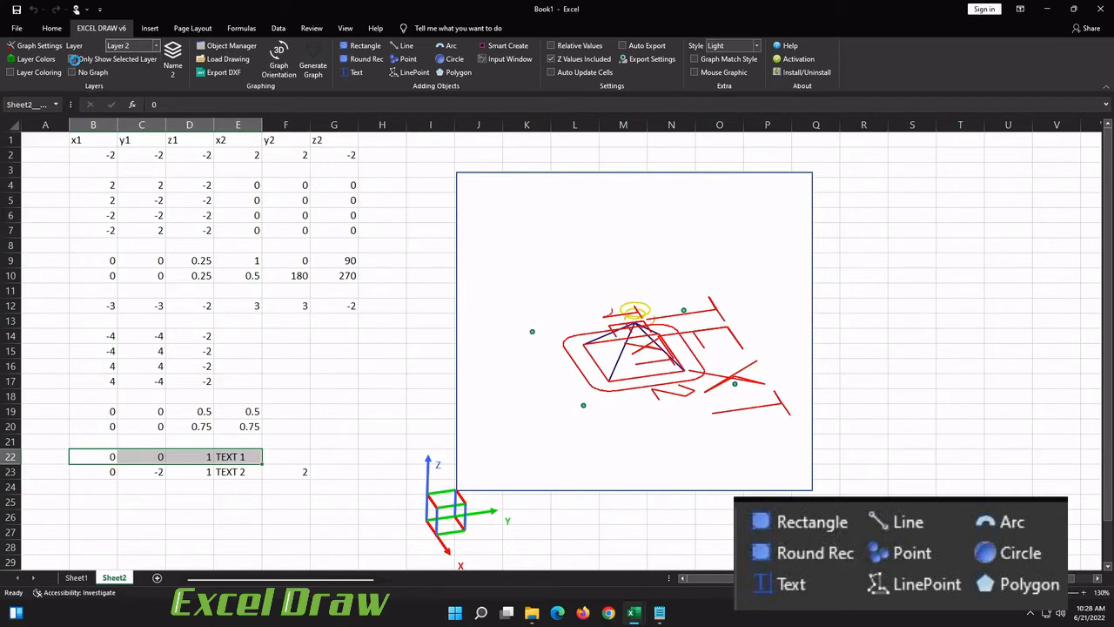
{"action": "left_click", "coordinate": [73, 59]}
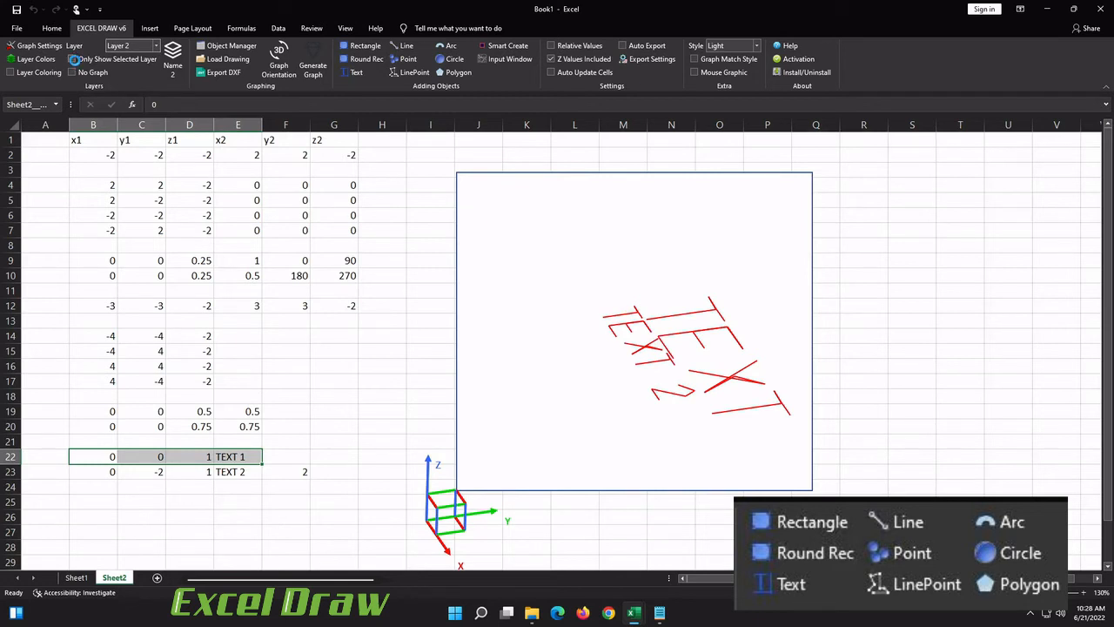
{"action": "left_click", "coordinate": [74, 59]}
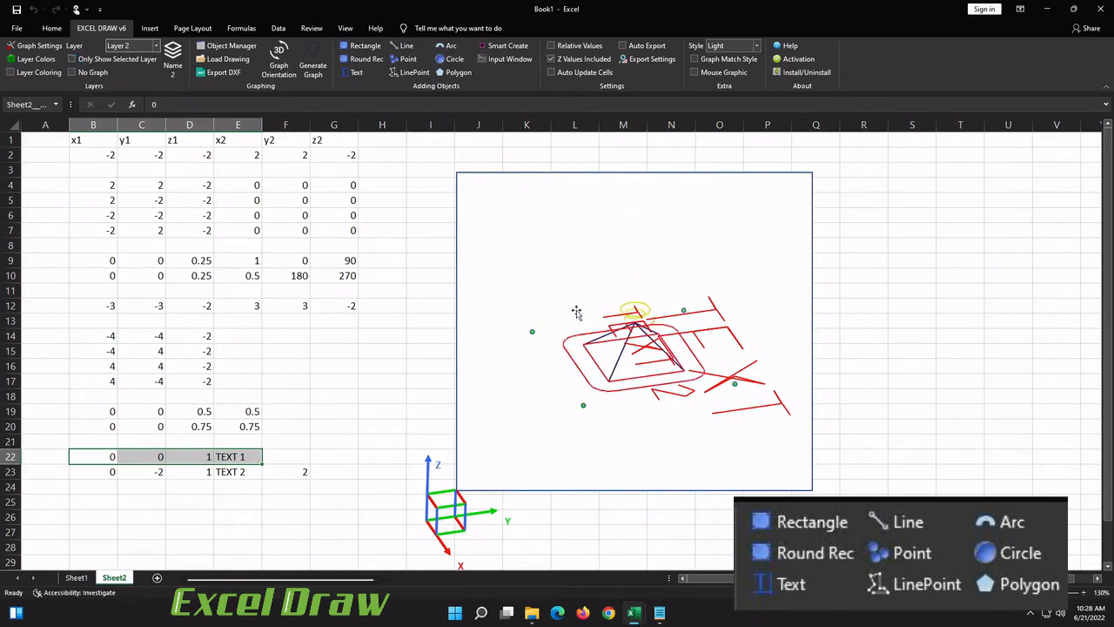
{"action": "left_click", "coordinate": [11, 73]}
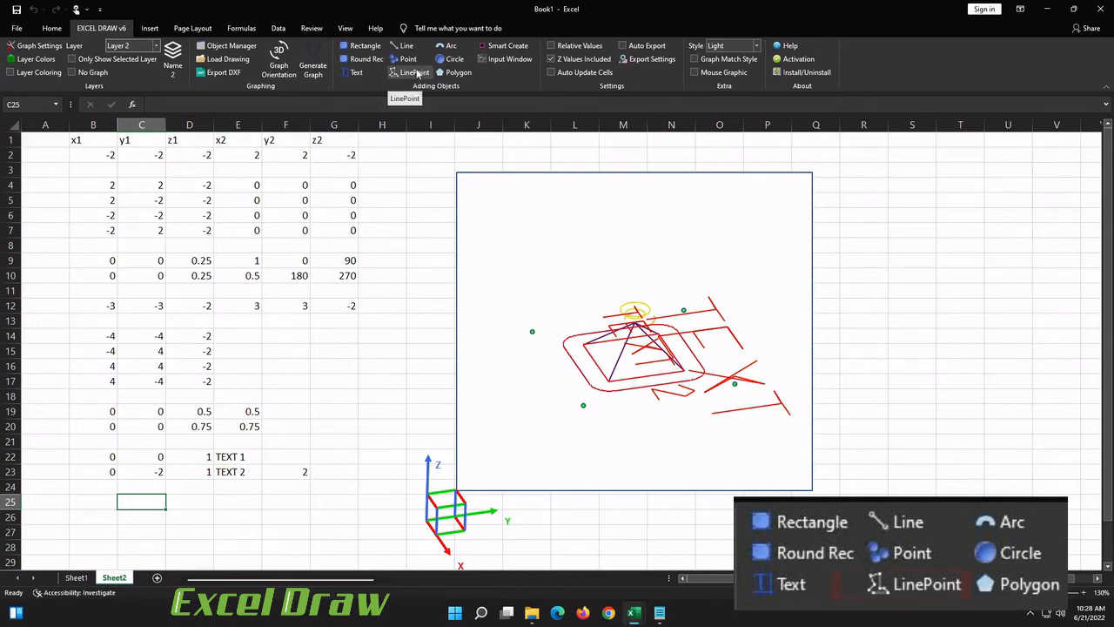
Make Layer 3 the active layer and create a LinePoint object from the start and end points in B12:G12
{"action": "left_click", "coordinate": [105, 502]}
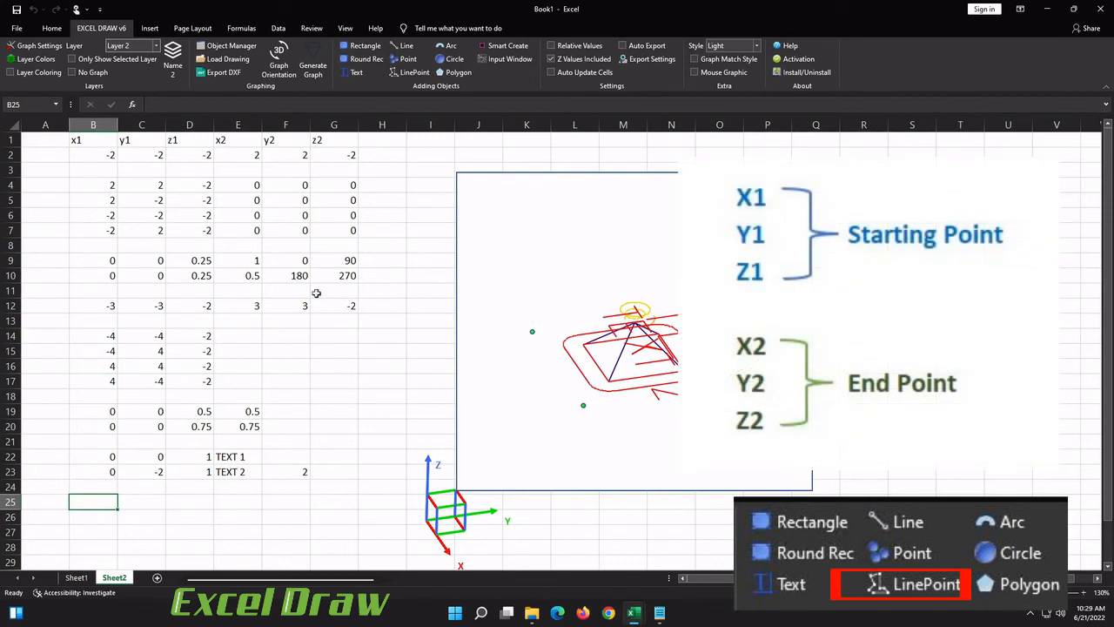
{"action": "left_click", "coordinate": [156, 46]}
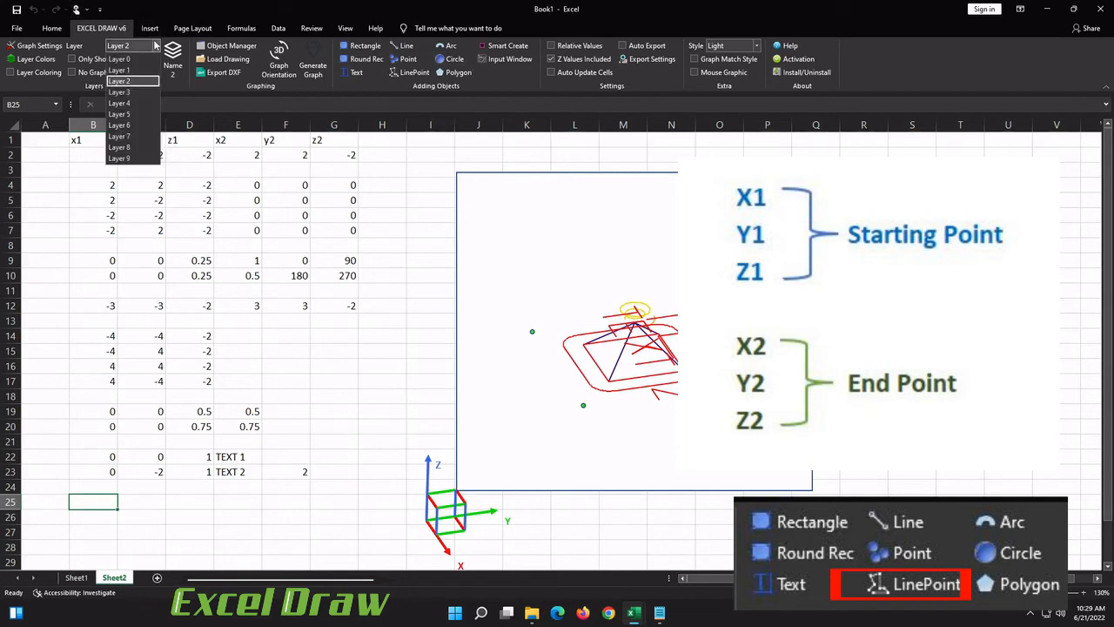
{"action": "left_click", "coordinate": [148, 88]}
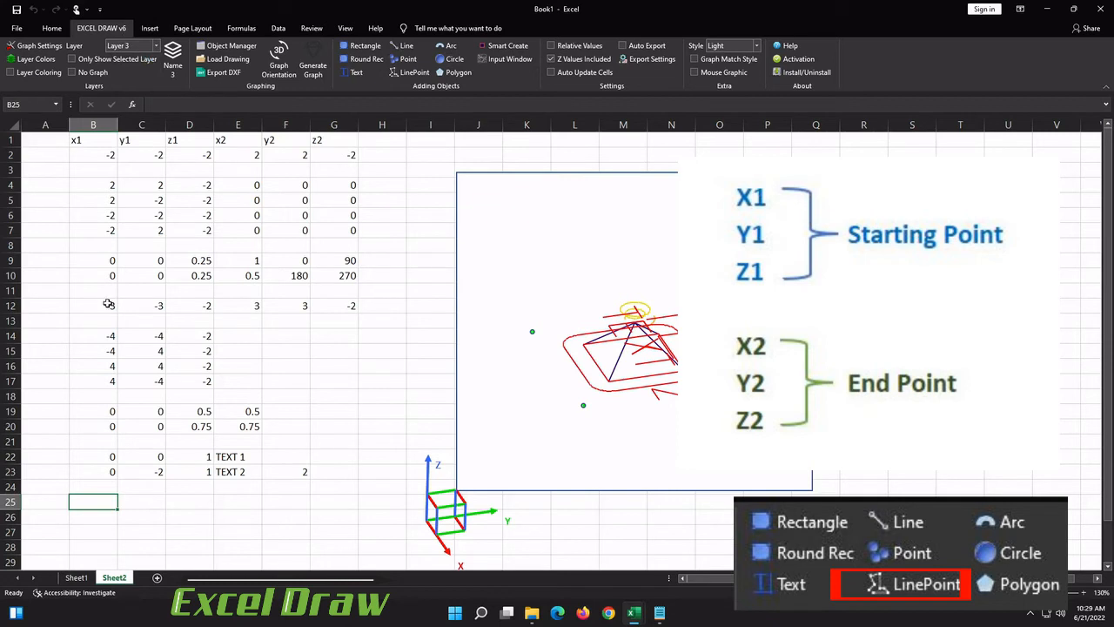
{"action": "left_click_drag", "start_coordinate": [112, 307], "coordinate": [315, 306]}
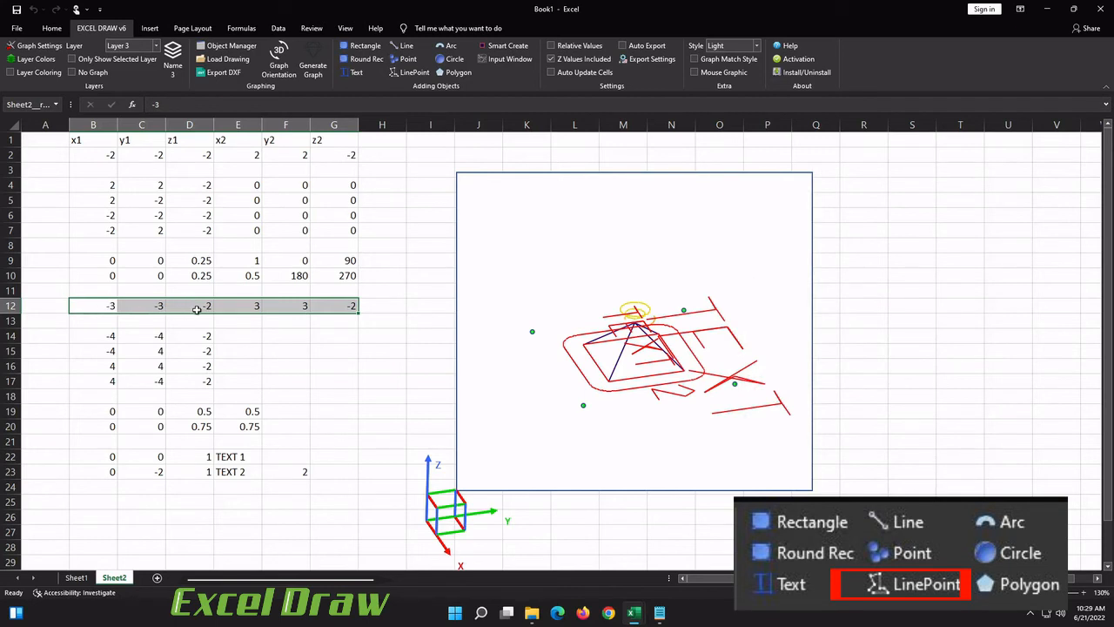
{"action": "left_click", "coordinate": [409, 72]}
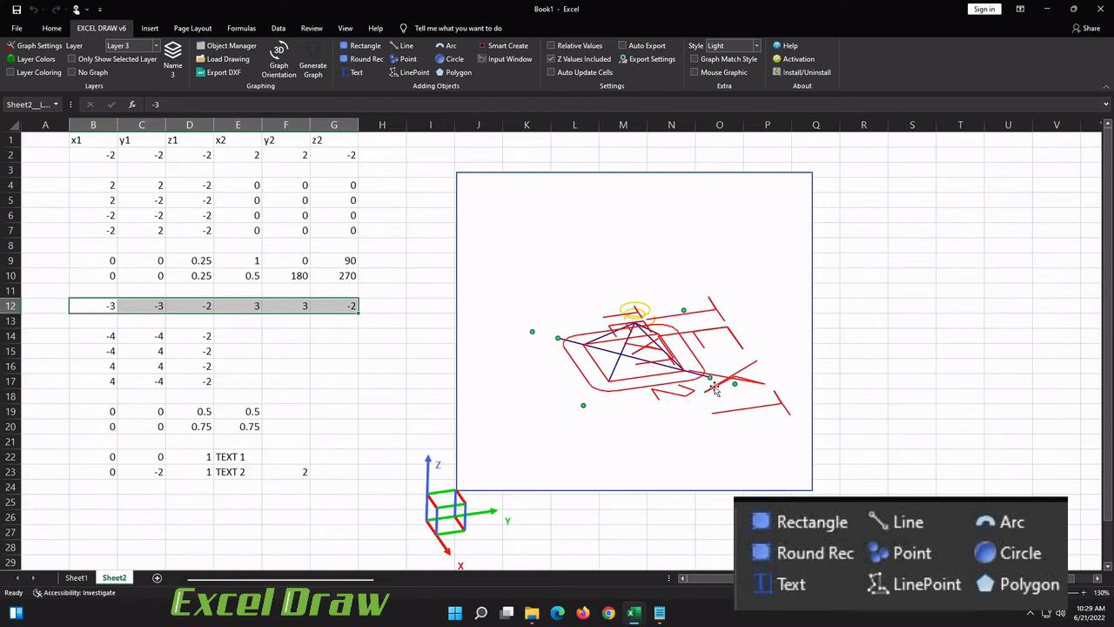
{"action": "left_click", "coordinate": [127, 306]}
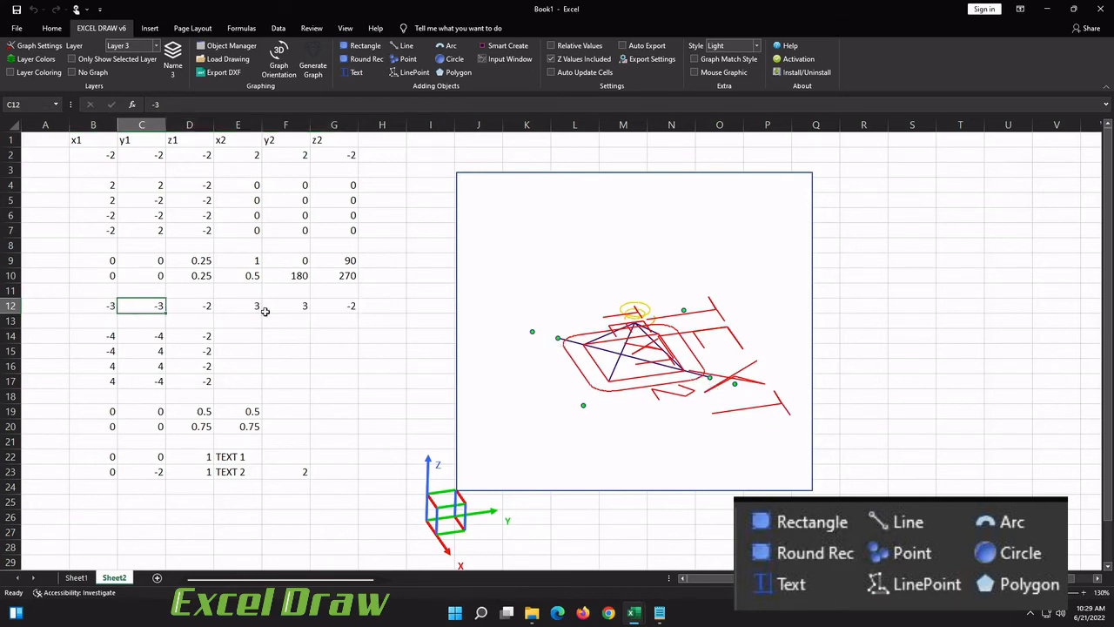
Create a polygon from the center point, radius 2 and 5 sides in B26:F26
{"action": "left_click", "coordinate": [174, 506]}
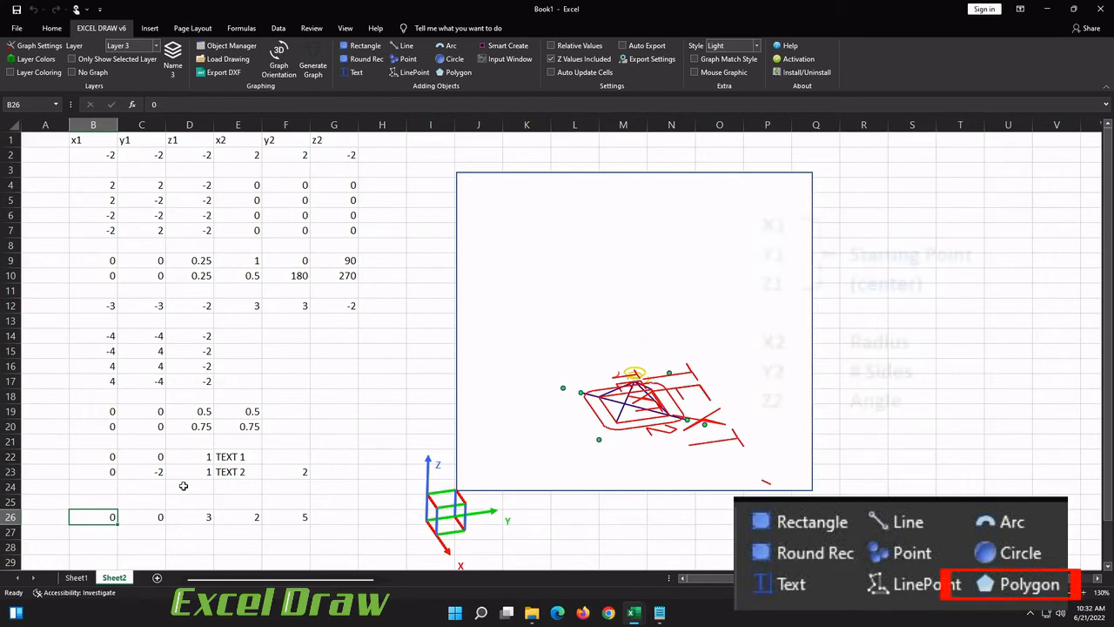
{"action": "left_click", "coordinate": [148, 517]}
{"action": "left_click", "coordinate": [186, 519]}
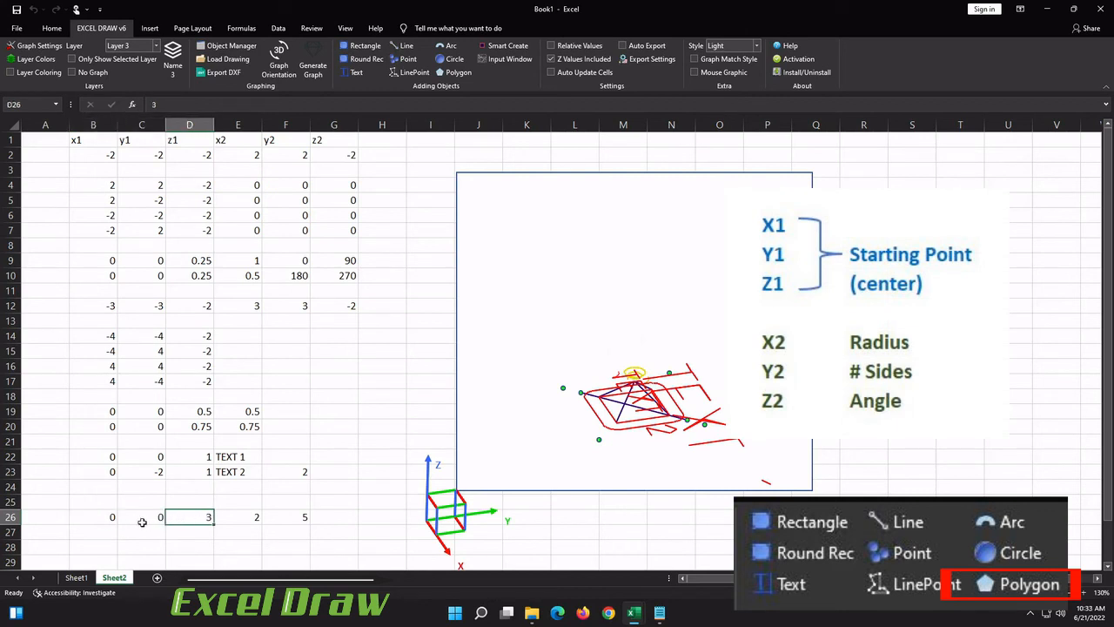
{"action": "left_click", "coordinate": [252, 524]}
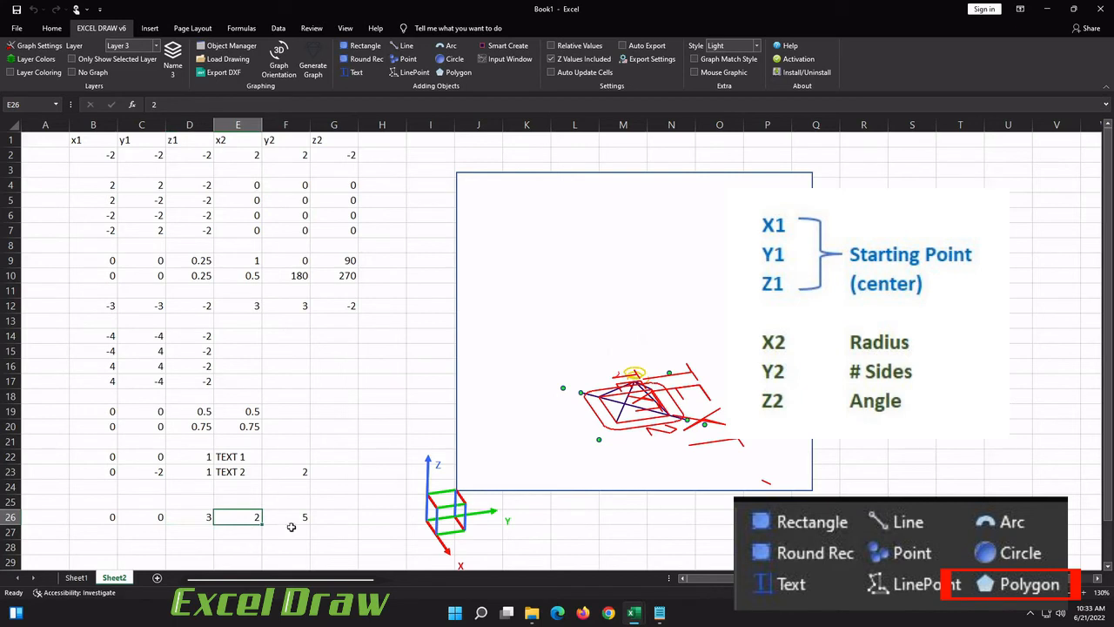
{"action": "left_click", "coordinate": [293, 521]}
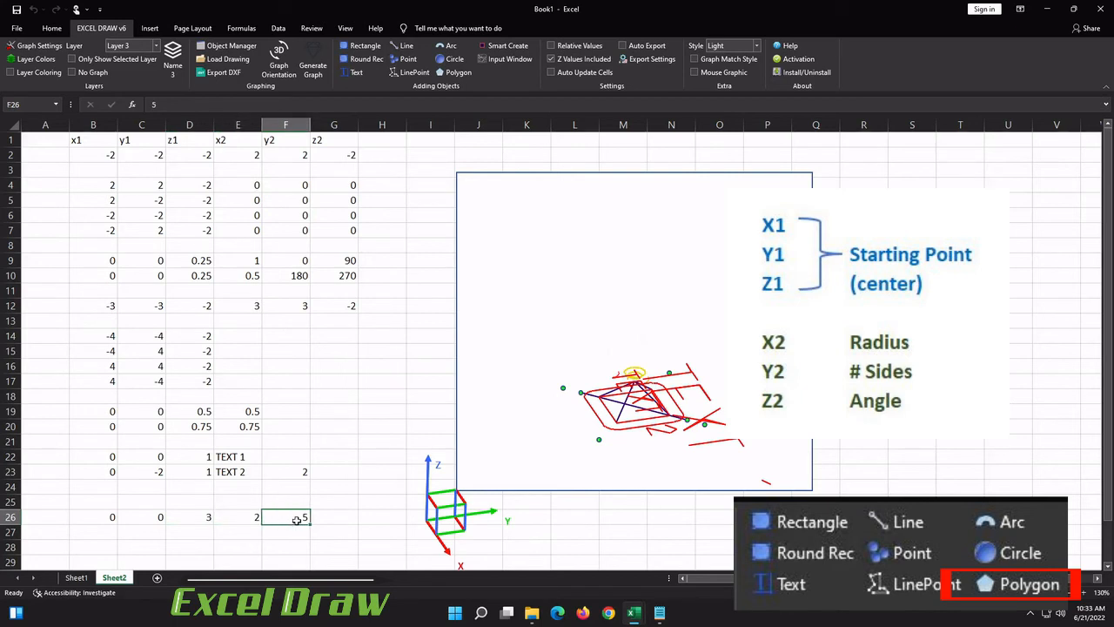
{"action": "left_click", "coordinate": [107, 520], "text": "shift"}
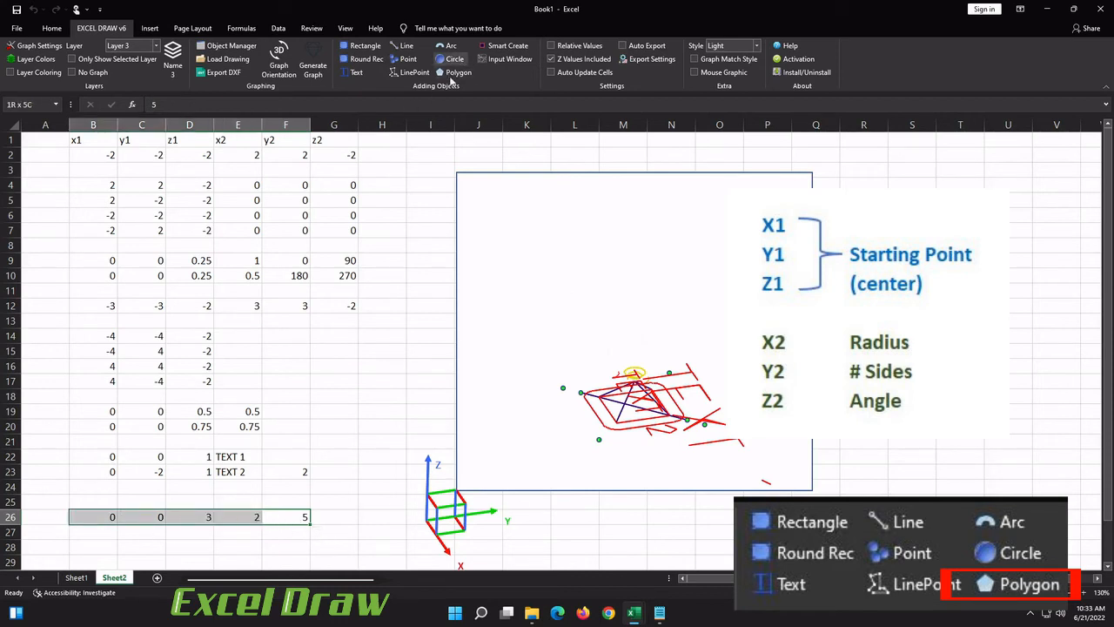
{"action": "left_click", "coordinate": [450, 73]}
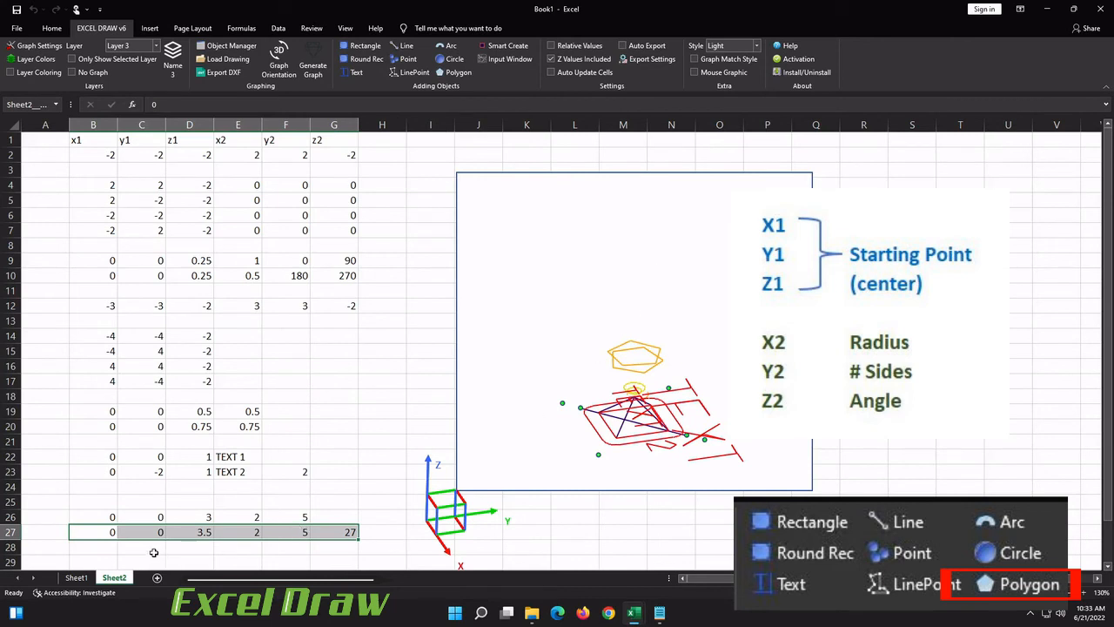
Review the second polygon's values in B27:G27, especially the rotation angle in G27, and compare both polygons in the graph
{"action": "left_click", "coordinate": [129, 550]}
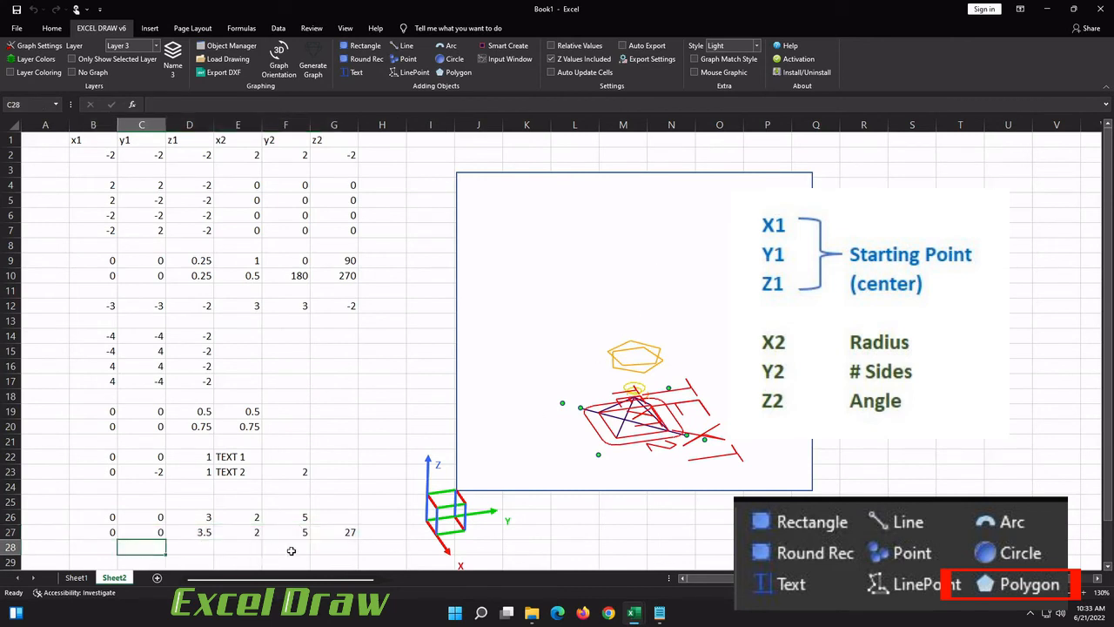
{"action": "left_click_drag", "start_coordinate": [114, 531], "coordinate": [346, 532]}
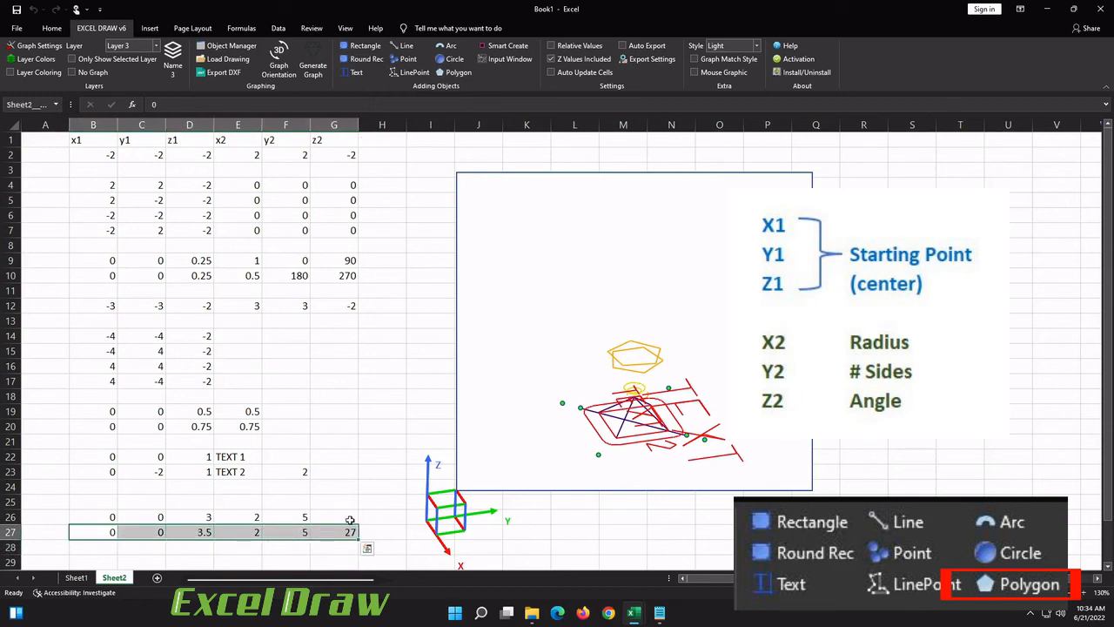
{"action": "left_click", "coordinate": [346, 535]}
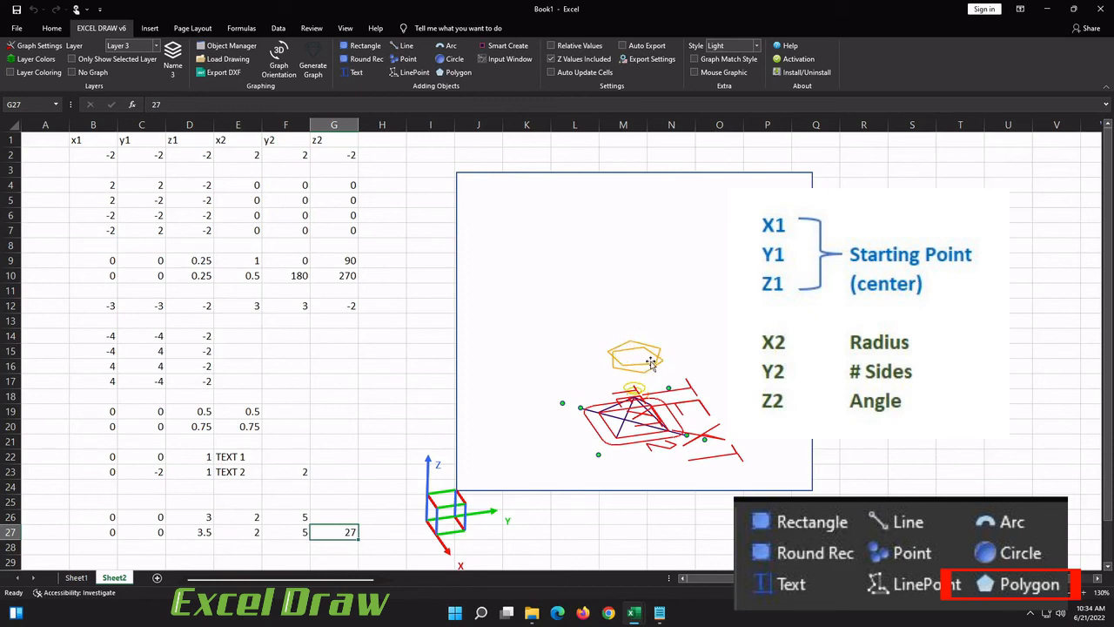
{"action": "key", "text": "Return"}
{"action": "left_click", "coordinate": [348, 533]}
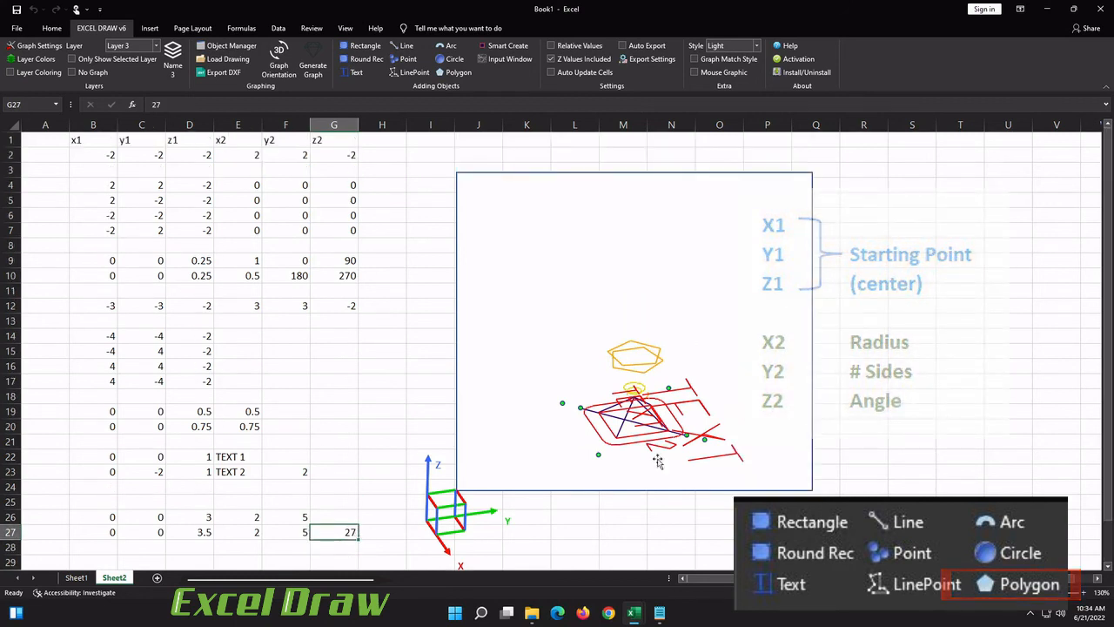
{"action": "scroll", "coordinate": [326, 441], "scroll_direction": "down", "scroll_amount": 1}
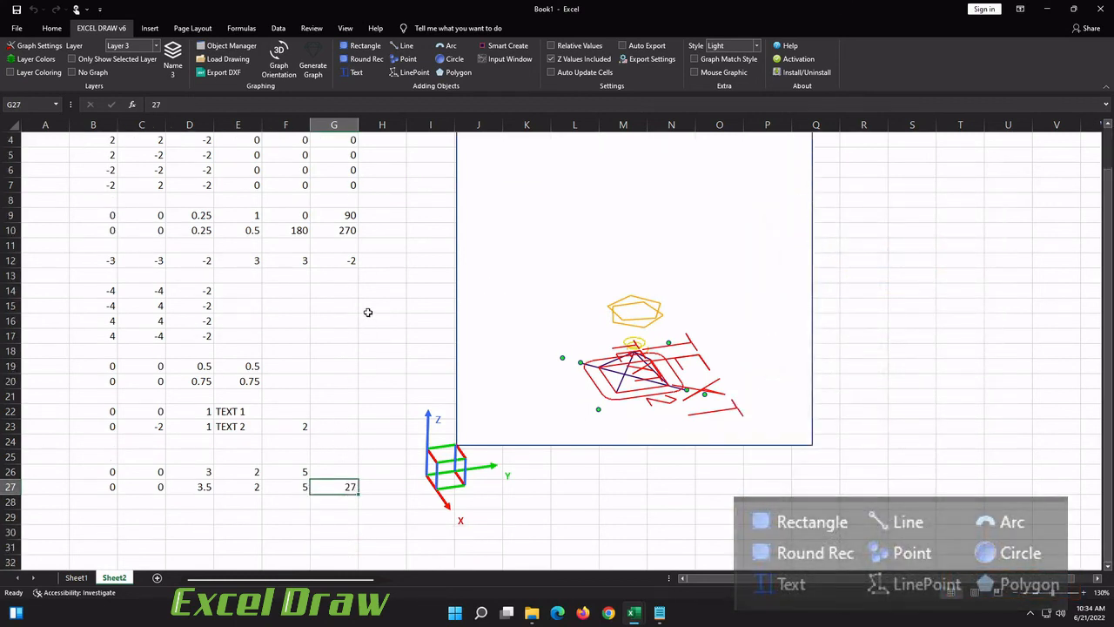